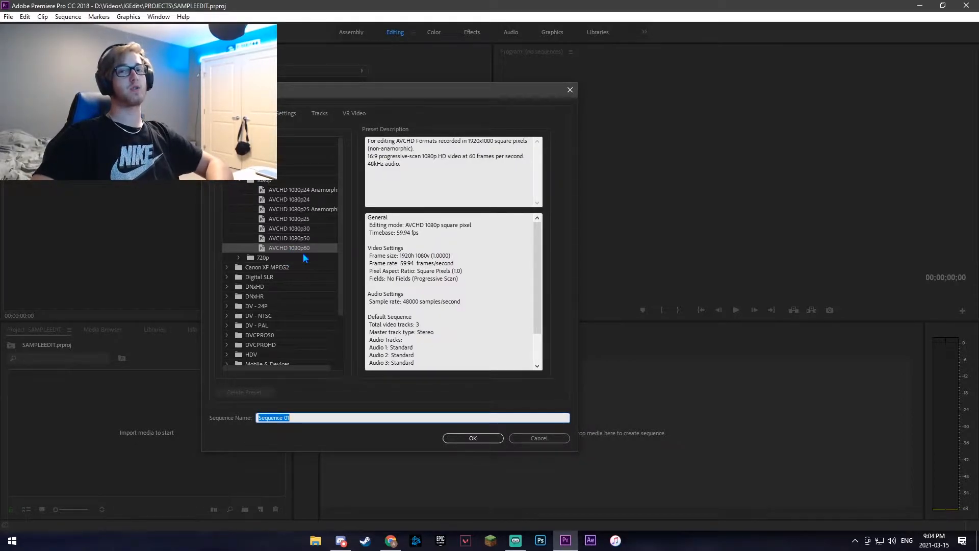
Create a new sequence with the AVCHD 1080p60 preset, keeping the name Sequence 01
drag(355, 91, 345, 90)
drag(503, 91, 482, 90)
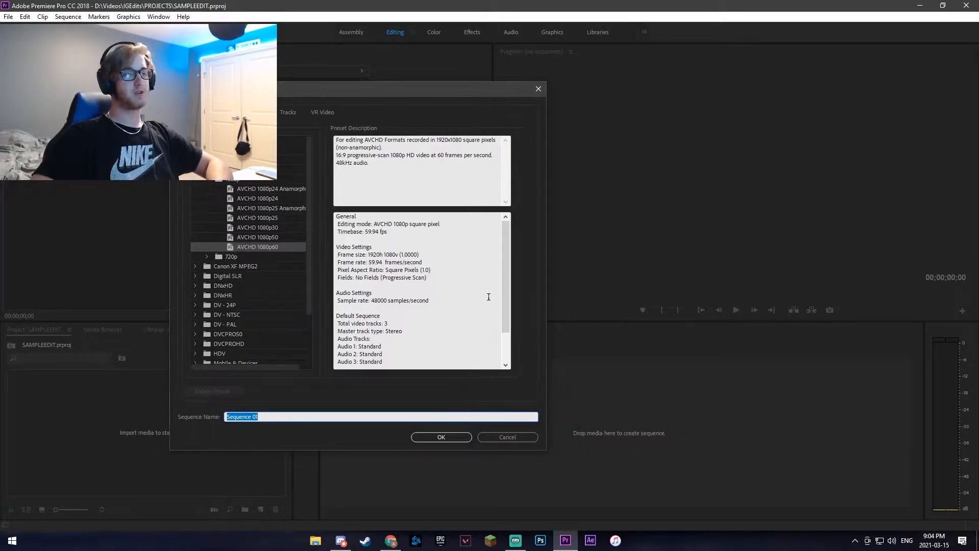
click(428, 440)
Import all the IMG video clips and pluto.mp4 from the OUTRO2021 folder into the project
right_click(181, 434)
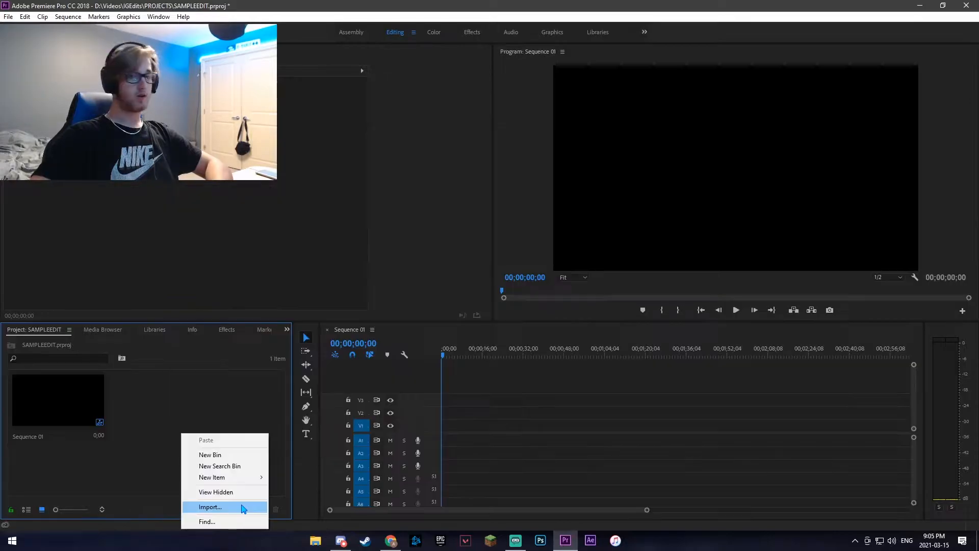
click(243, 508)
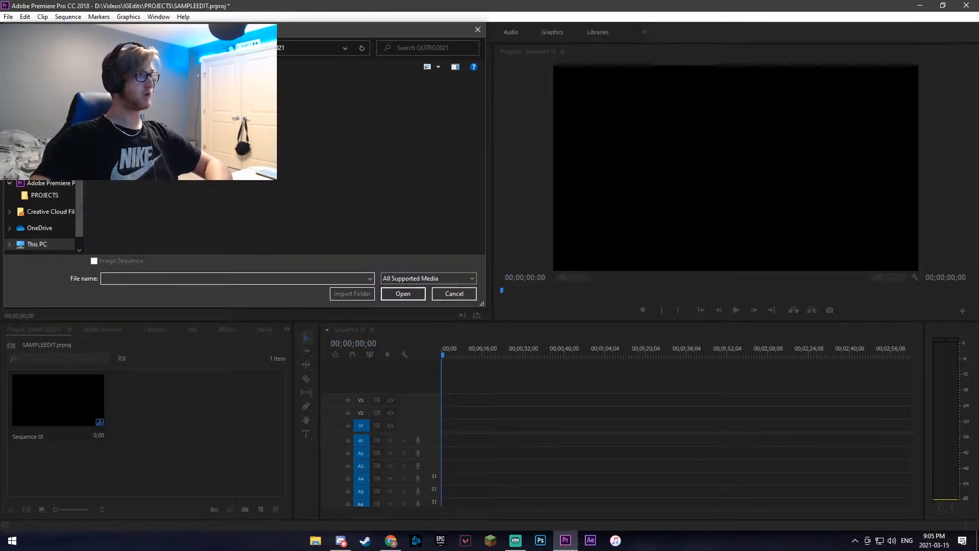
click(45, 154)
drag(97, 156, 459, 113)
click(414, 293)
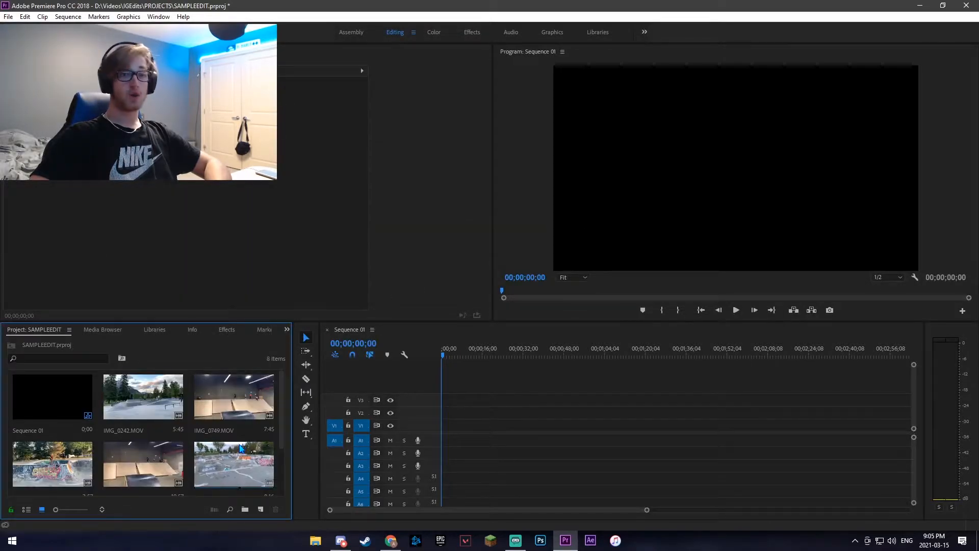
Place pluto.mp4 at the start of V1 and A1, keeping the existing sequence settings
scroll(151, 434, down, 2)
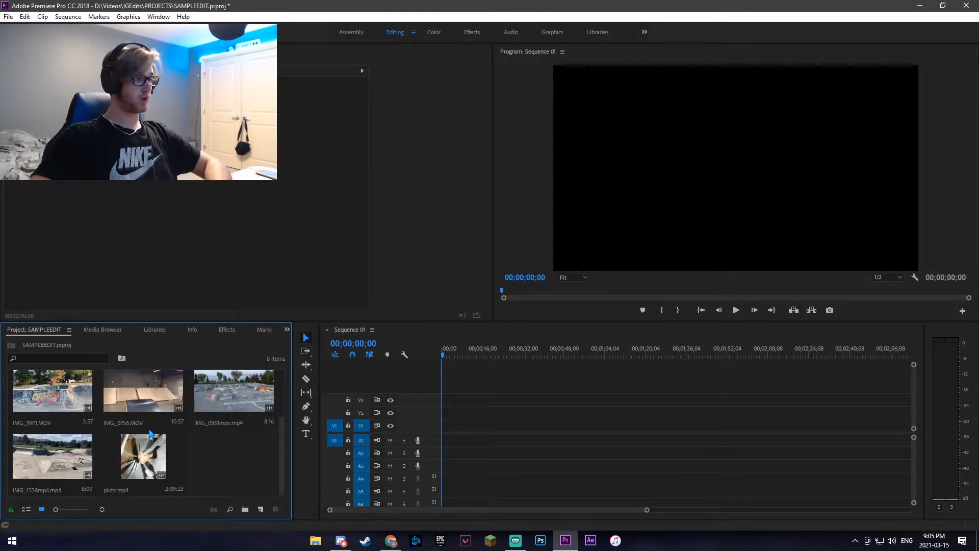
drag(137, 470, 527, 443)
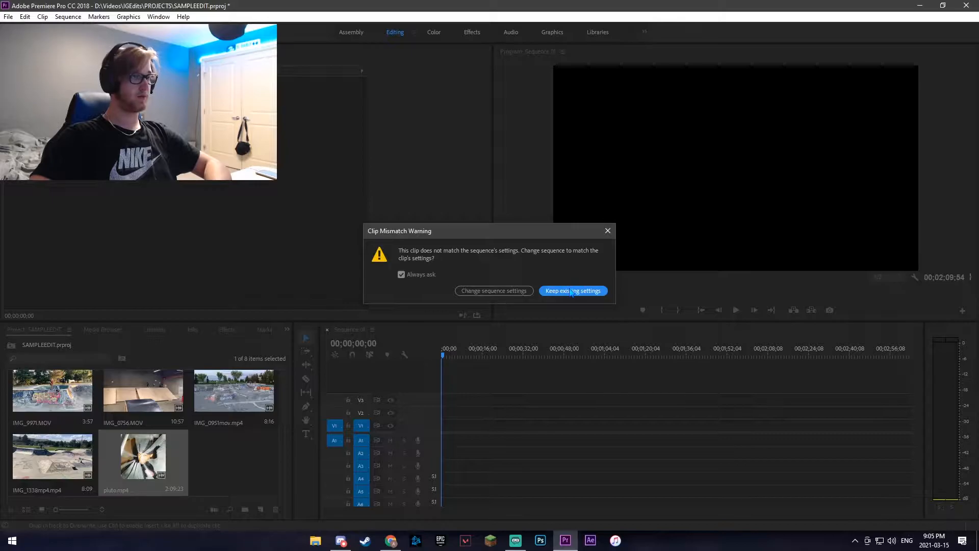
key(Return)
Cut pluto.mp4 out of the sequence and place it at the start again with the existing sequence settings
click(526, 432)
right_click(526, 431)
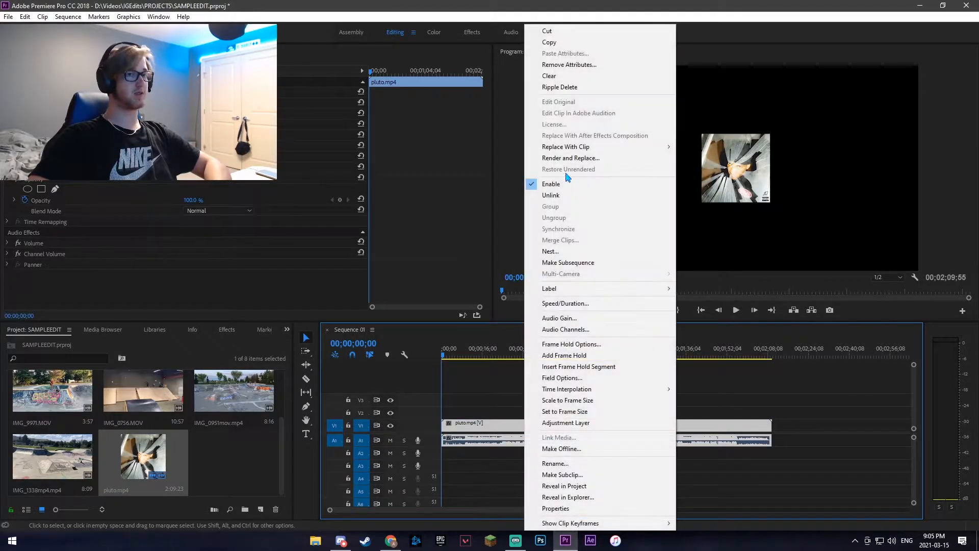
click(576, 30)
drag(143, 456, 494, 433)
key(Return)
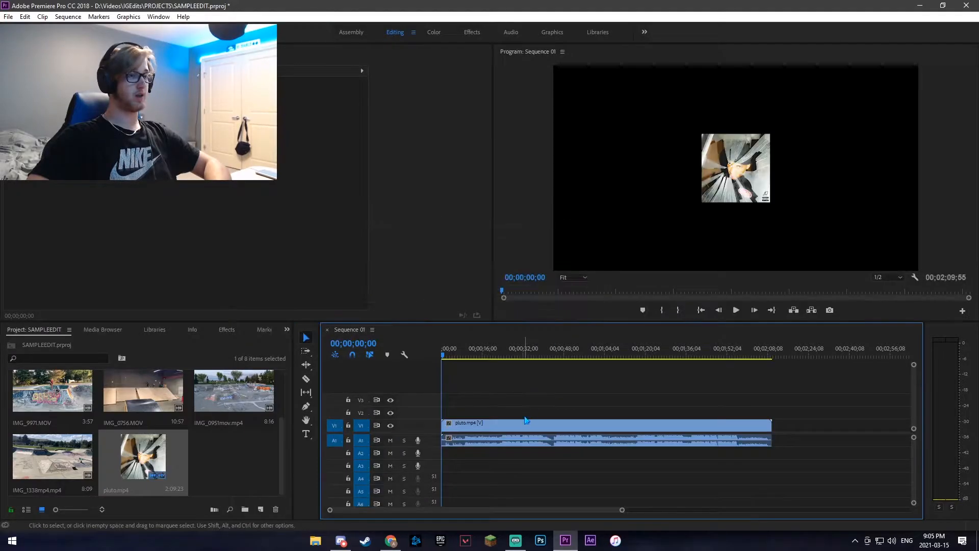
Unlink pluto.mp4's video from its audio and remove the video part, leaving only the music on A1
right_click(524, 424)
click(571, 196)
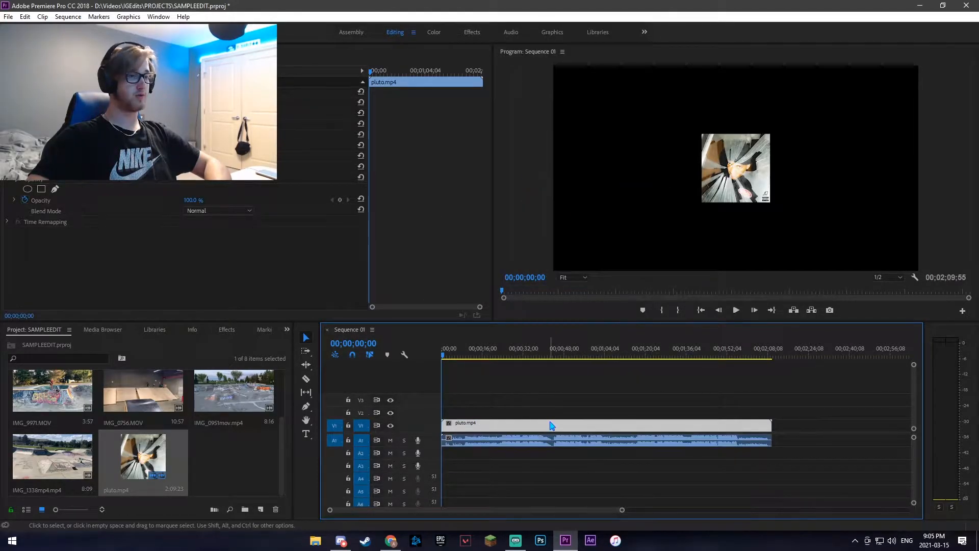
right_click(551, 425)
click(580, 57)
mouse_move(444, 353)
mouse_down()
mouse_move(594, 342)
mouse_move(435, 350)
mouse_up()
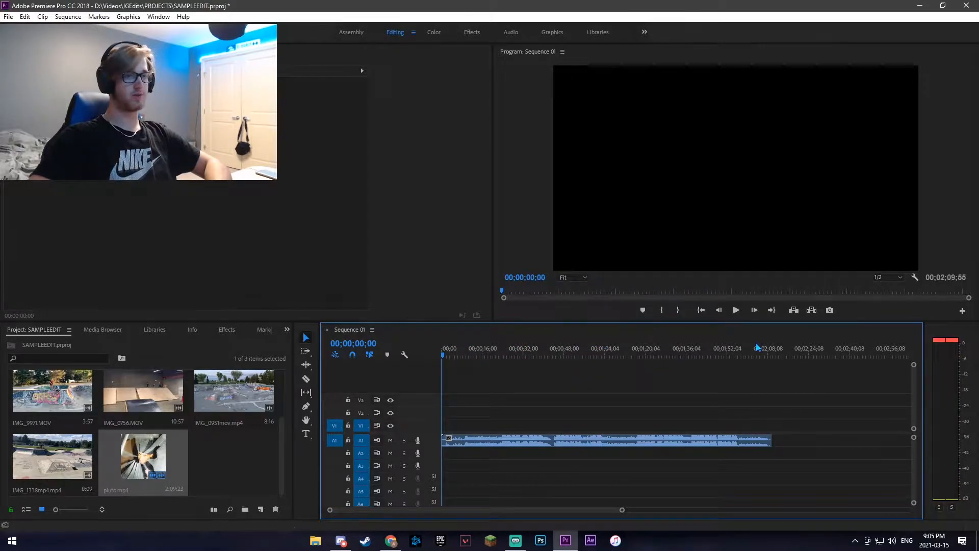
Lower the audio gain of the pluto.mp4 music clip and play its opening seconds
click(744, 449)
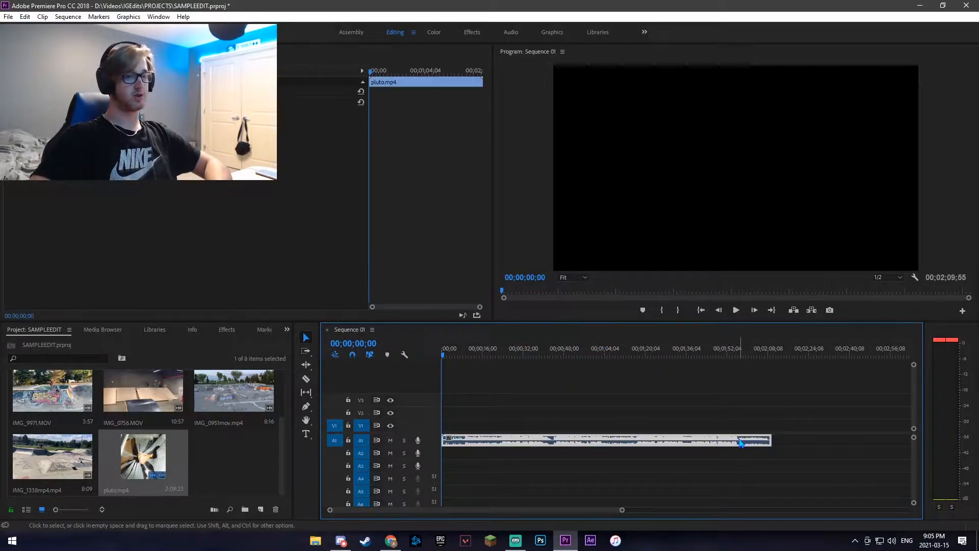
right_click(744, 449)
click(780, 332)
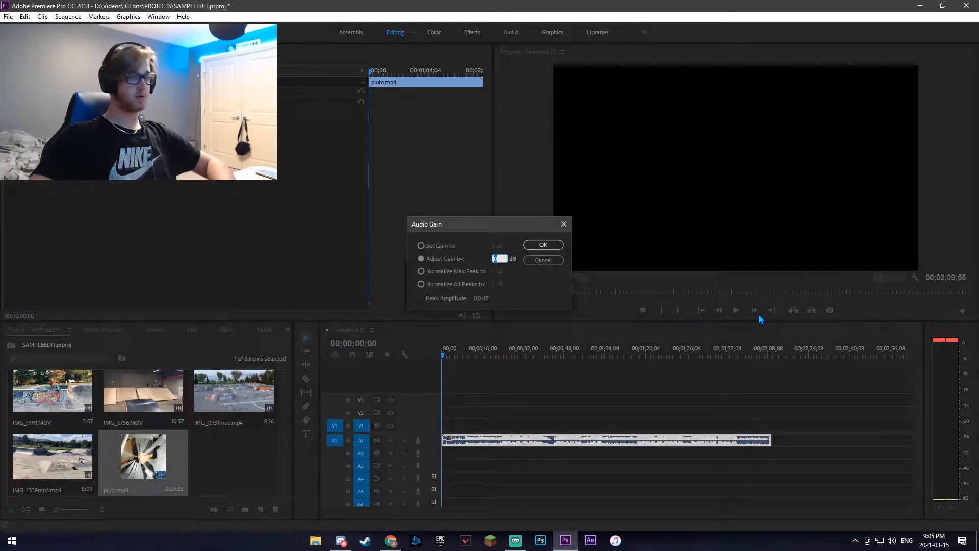
key(Return)
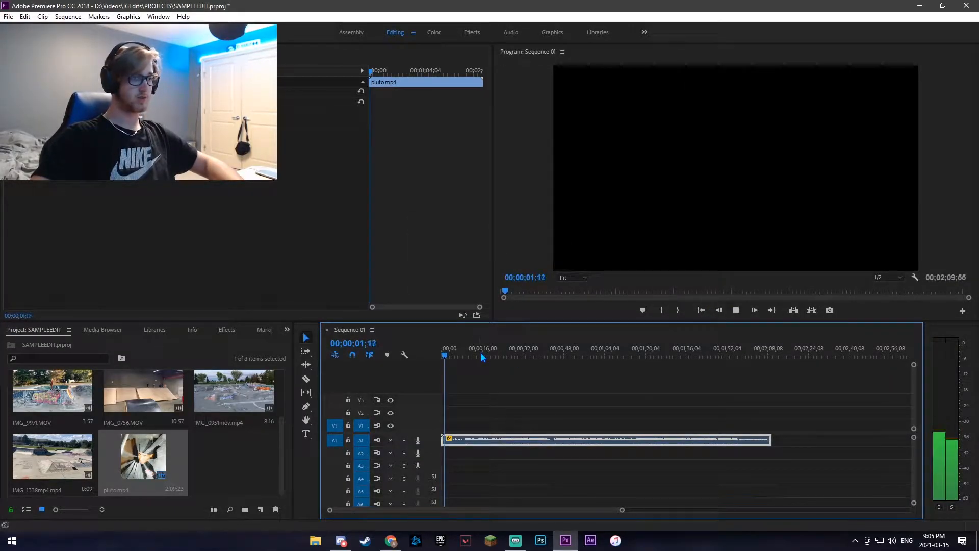
click(737, 311)
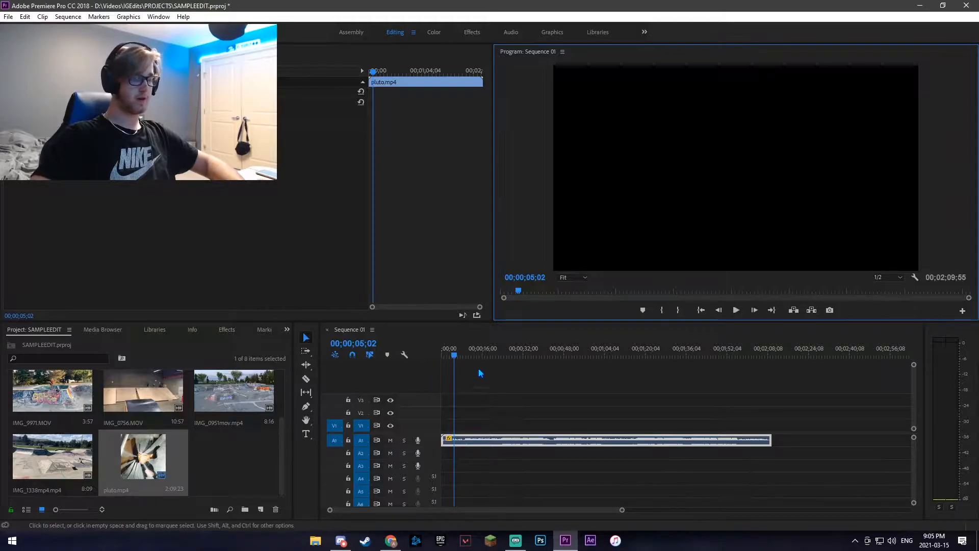
Find the music's entry point, trim about 15 seconds off its start and move it back to the sequence start
click(477, 352)
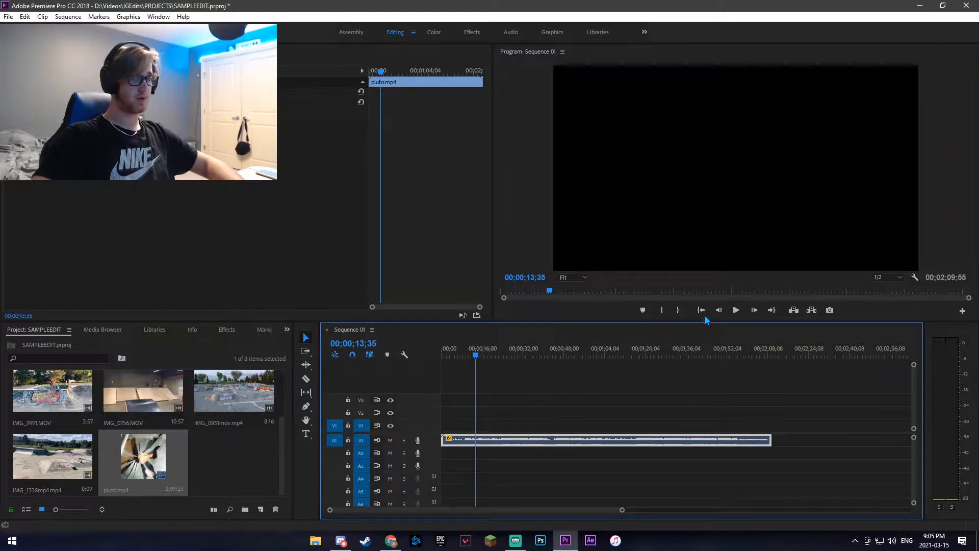
drag(475, 354, 490, 355)
click(737, 311)
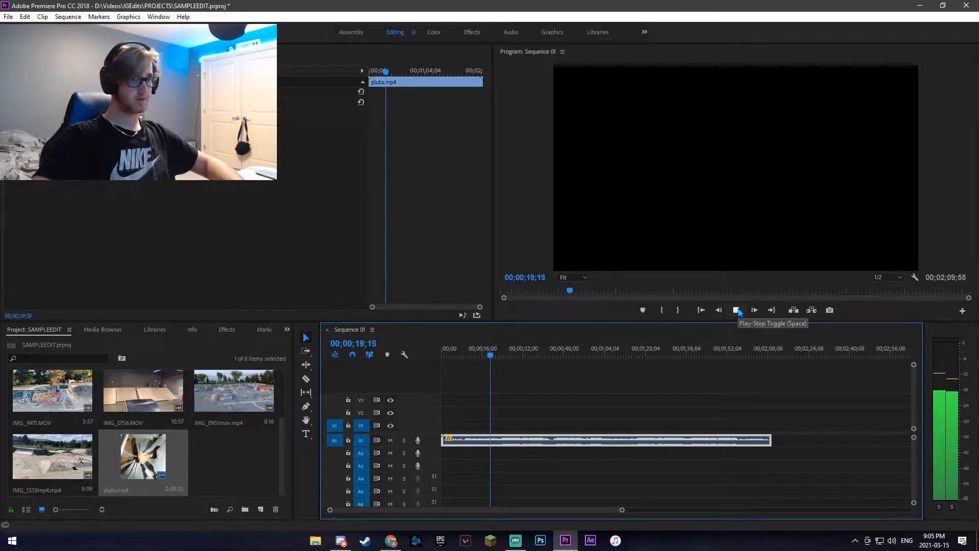
click(739, 309)
drag(496, 356, 504, 355)
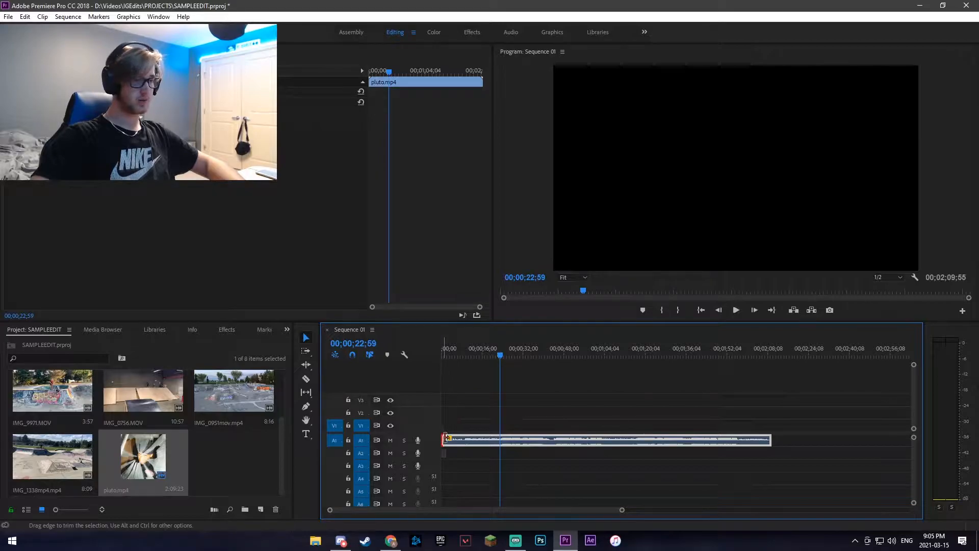
drag(445, 437, 465, 435)
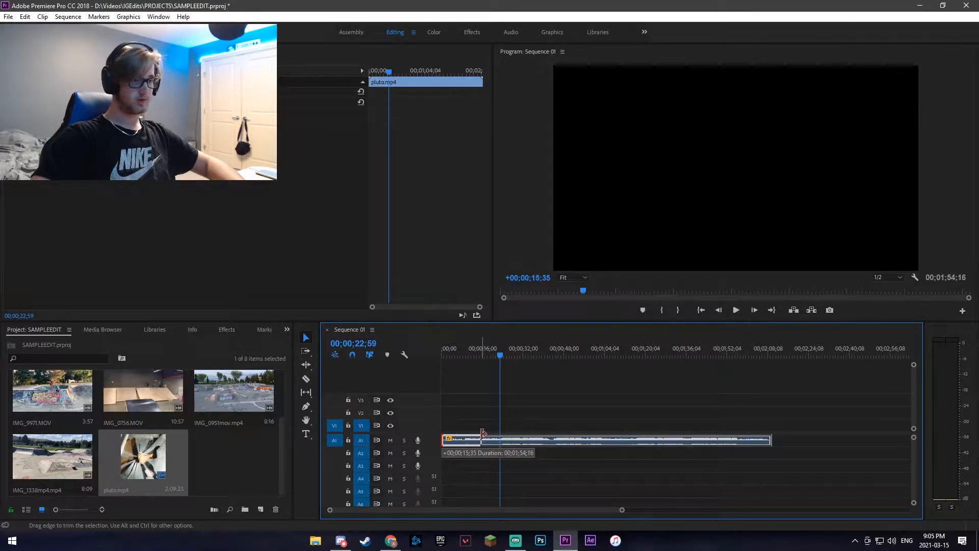
drag(482, 434, 459, 445)
drag(499, 356, 412, 357)
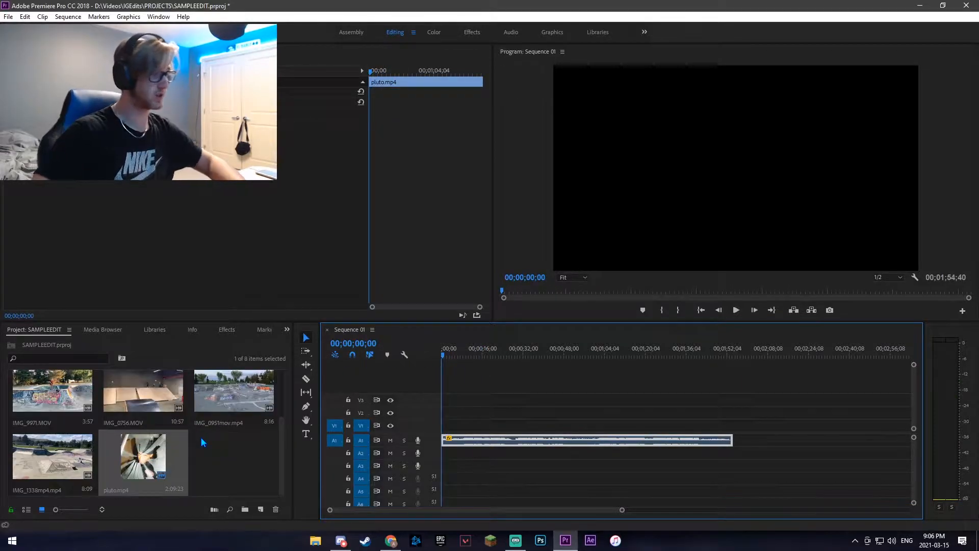
Move the music down to A2 and place IMG_9971.MOV at the sequence start on V1 and A1
scroll(201, 437, up, 2)
click(237, 419)
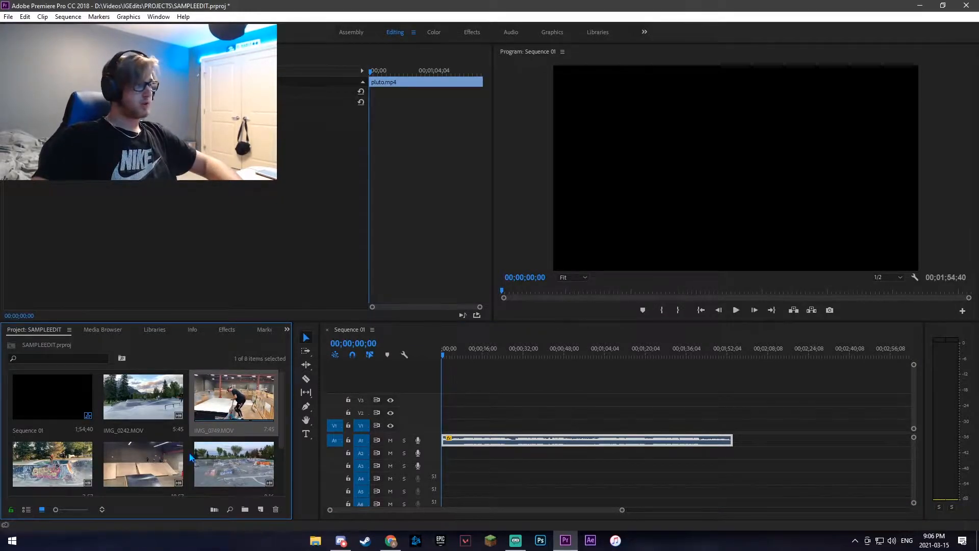
scroll(39, 460, down, 2)
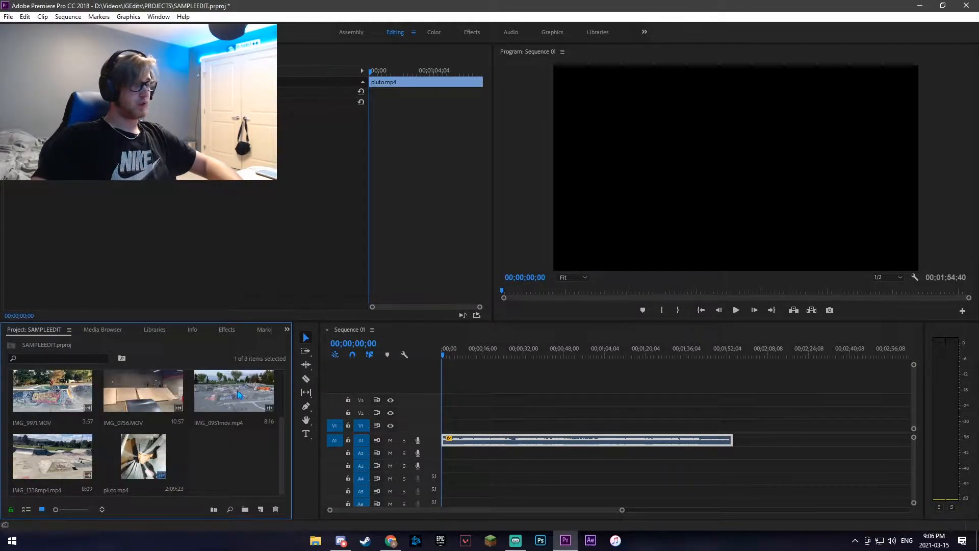
mouse_move(521, 445)
mouse_down()
mouse_move(572, 445)
mouse_move(522, 445)
mouse_up()
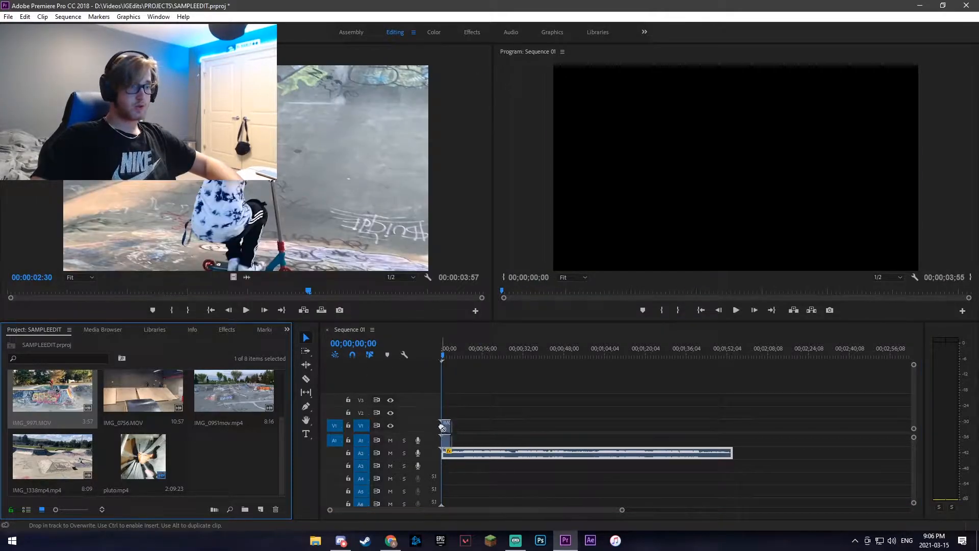
Preview the IMG_9971.MOV clip in the sequence and lower its audio gain
click(444, 356)
key(space)
right_click(443, 453)
click(530, 321)
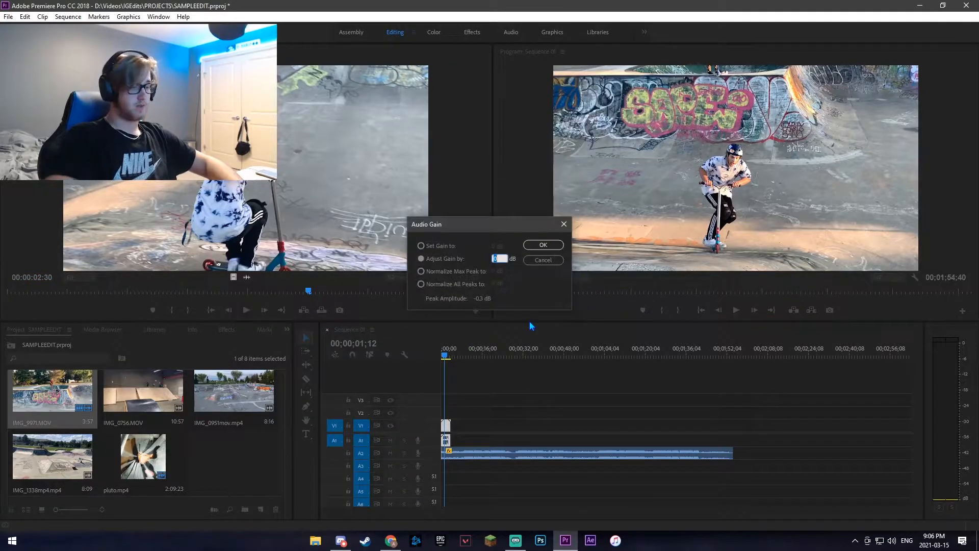
key(Return)
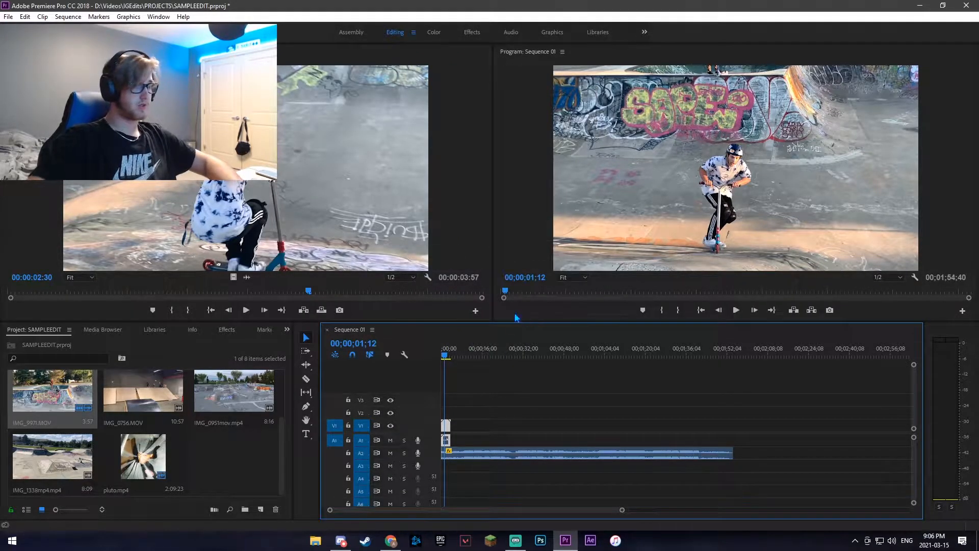
Play the opening against the music and split the IMG_9971.MOV clip at 00;00;02;24
drag(444, 353, 432, 357)
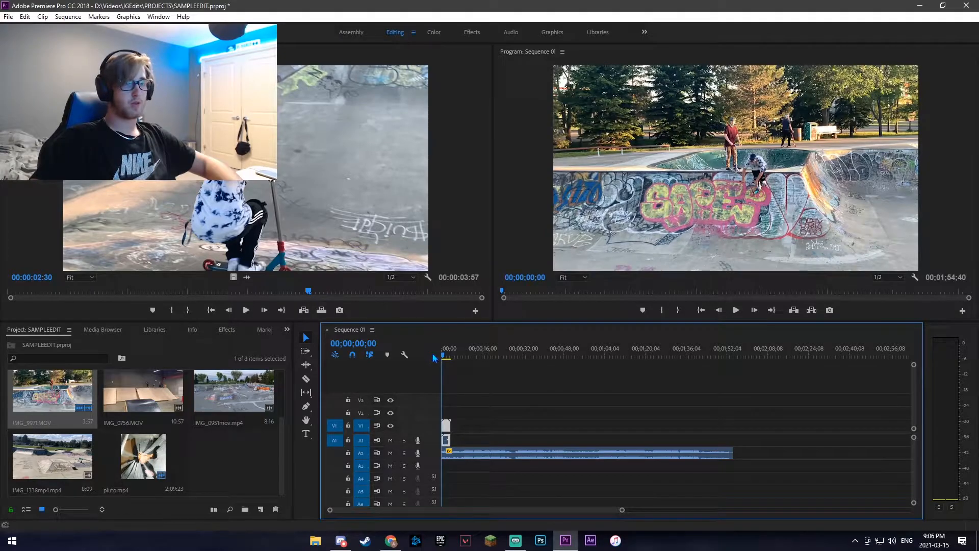
drag(445, 355, 440, 358)
key(space)
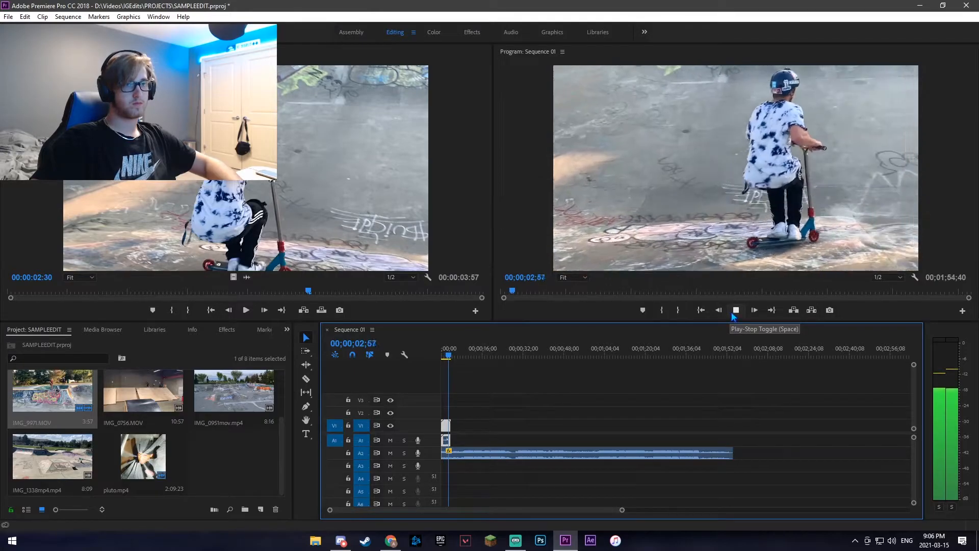
click(736, 311)
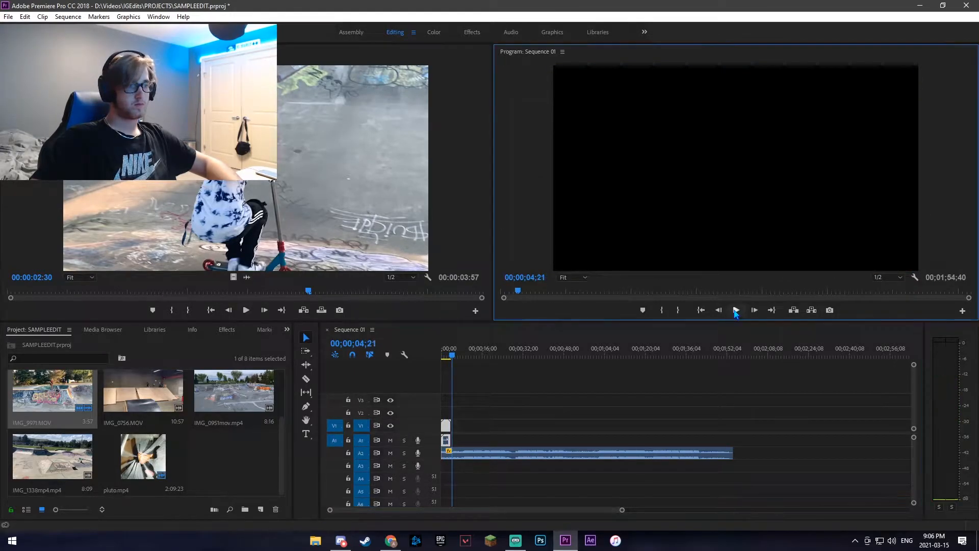
click(446, 356)
drag(447, 356, 451, 357)
key(v)
drag(623, 510, 433, 510)
Slow down the second part of IMG_9971.MOV and trim its end to 00;00;04;24
right_click(503, 433)
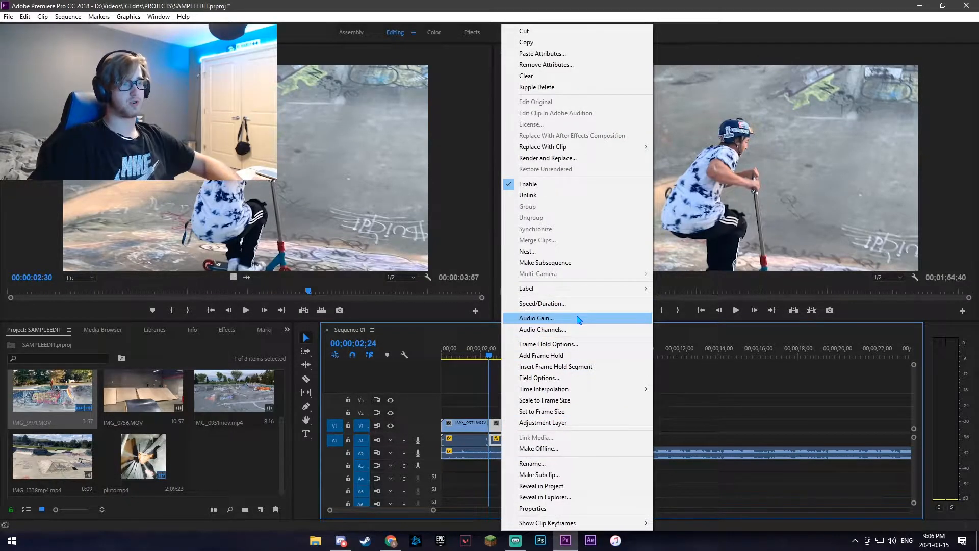
click(736, 310)
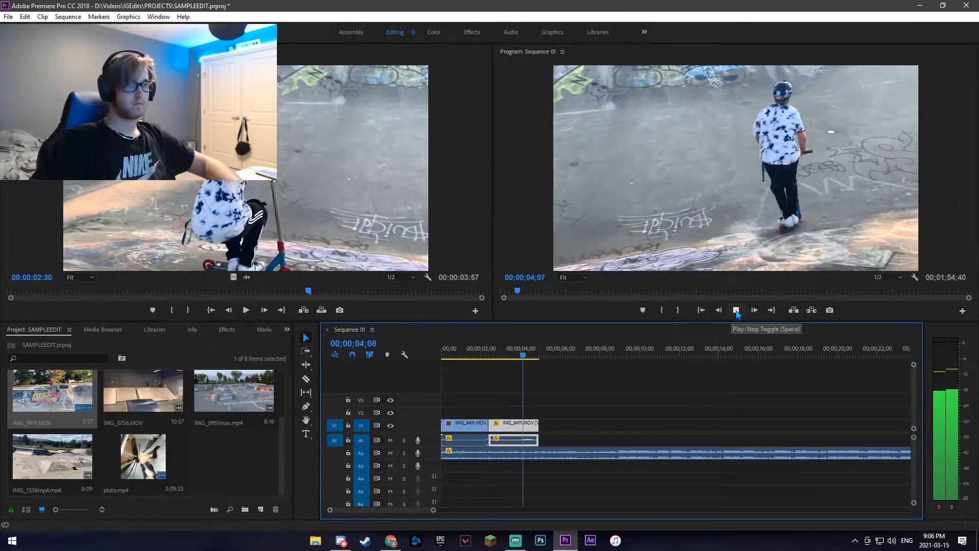
click(737, 311)
drag(538, 426, 528, 426)
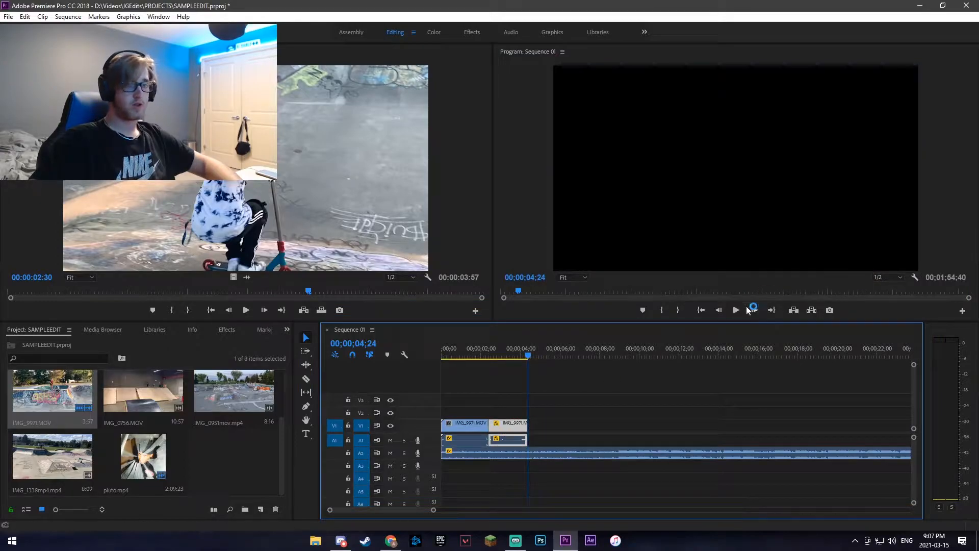
Try IMG_0749.MOV directly after the slowed clip, preview it and remove it from the sequence
drag(527, 356, 617, 356)
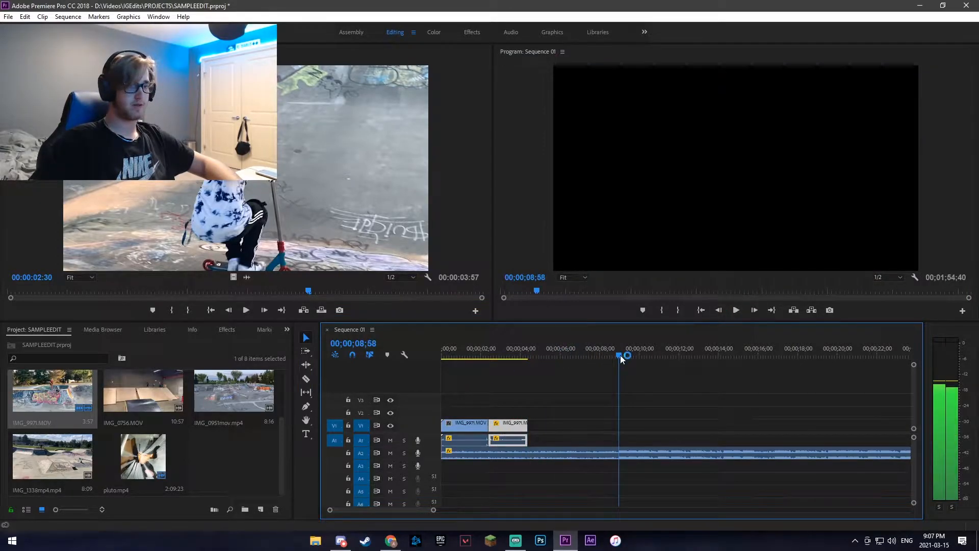
scroll(238, 398, up, 2)
scroll(237, 398, down, 2)
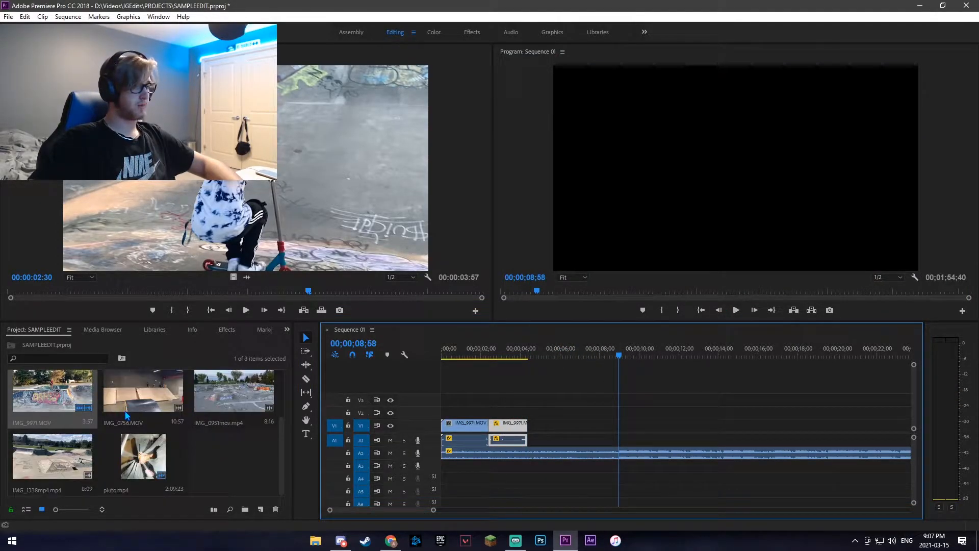
scroll(237, 398, up, 2)
drag(237, 399, 567, 433)
drag(542, 352, 597, 352)
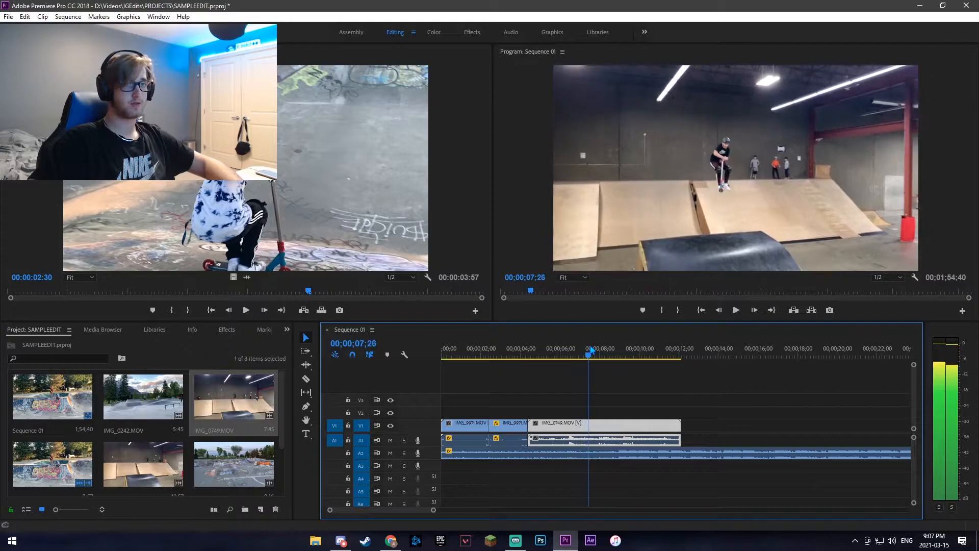
right_click(560, 423)
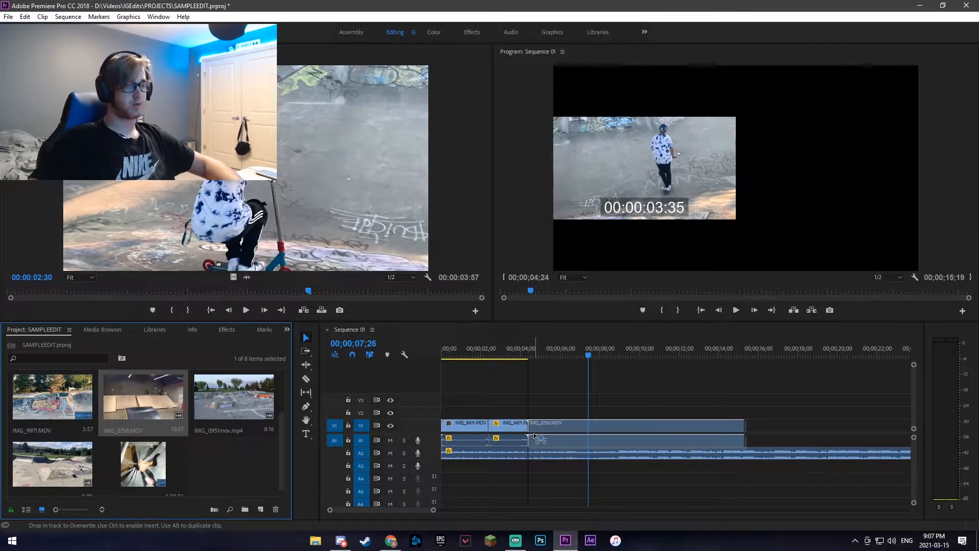
Adjust the audio gain of the IMG_0756.MOV clip in the sequence by -15 dB
click(587, 352)
right_click(606, 427)
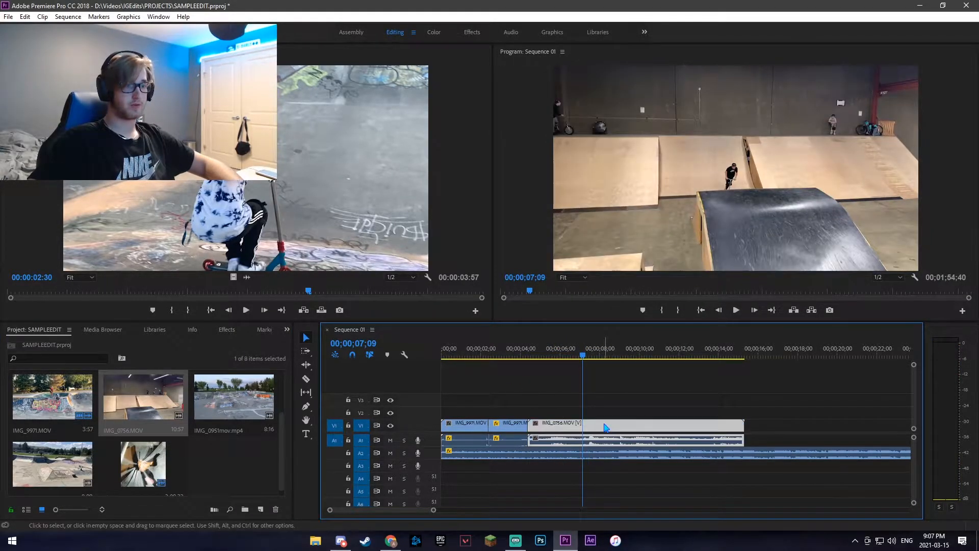
click(655, 319)
text(-15)
key(Return)
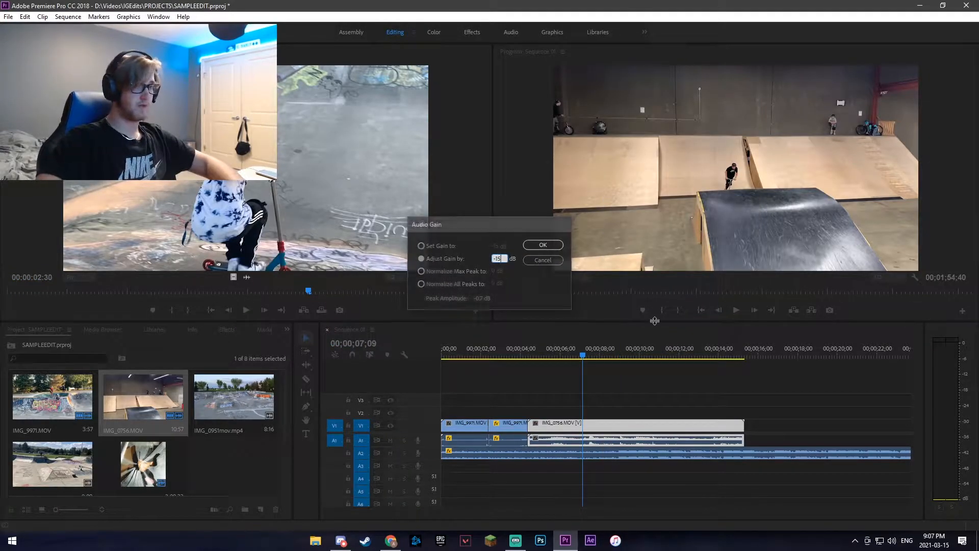
Play the IMG_0756.MOV clip against the music and split it at 00;00;09;12, where the rider comes down the ramp
key(space)
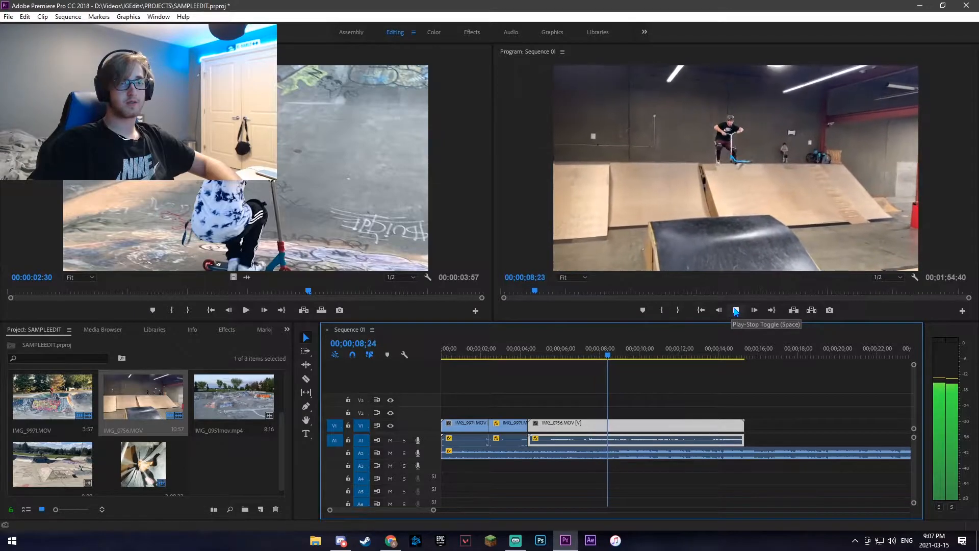
click(736, 310)
key(c)
click(625, 426)
key(v)
key(ctrl+z)
key(c)
click(625, 424)
key(v)
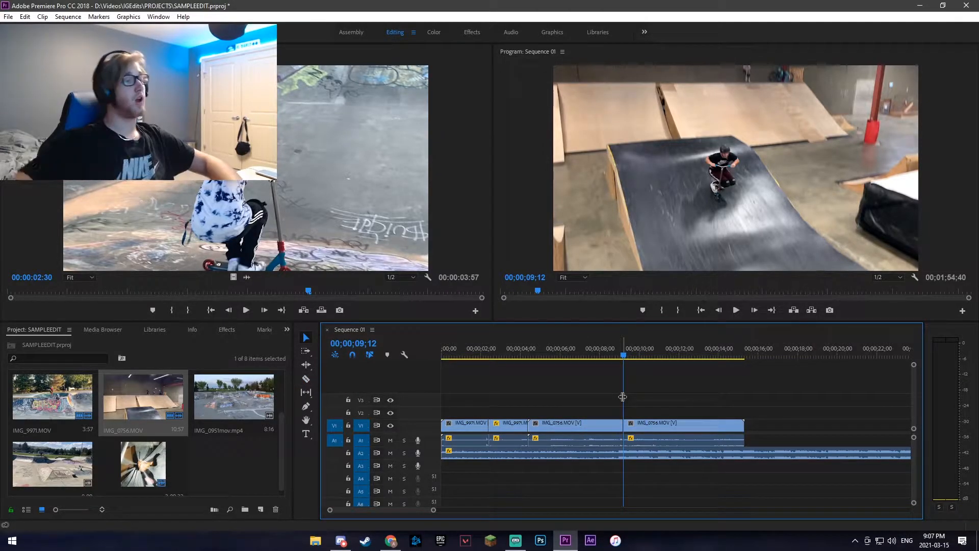
Trim the start of the first IMG_0756.MOV part and move it directly after the slowed IMG_9971.MOV clip
click(579, 358)
drag(532, 422, 585, 428)
click(598, 428)
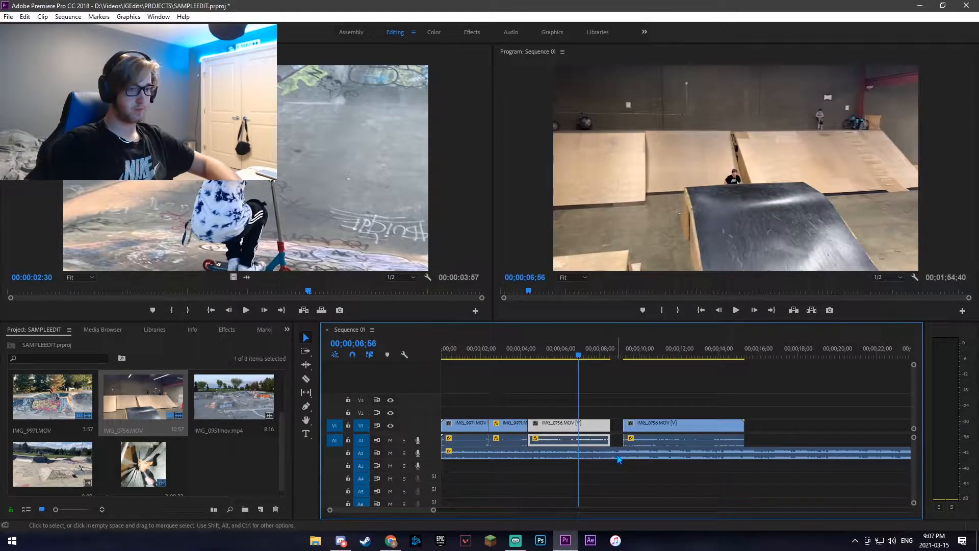
Split the music at the beat at 00;00;08;57 and align the join between the two IMG_0756.MOV parts with that cut
drag(616, 357, 602, 357)
click(737, 310)
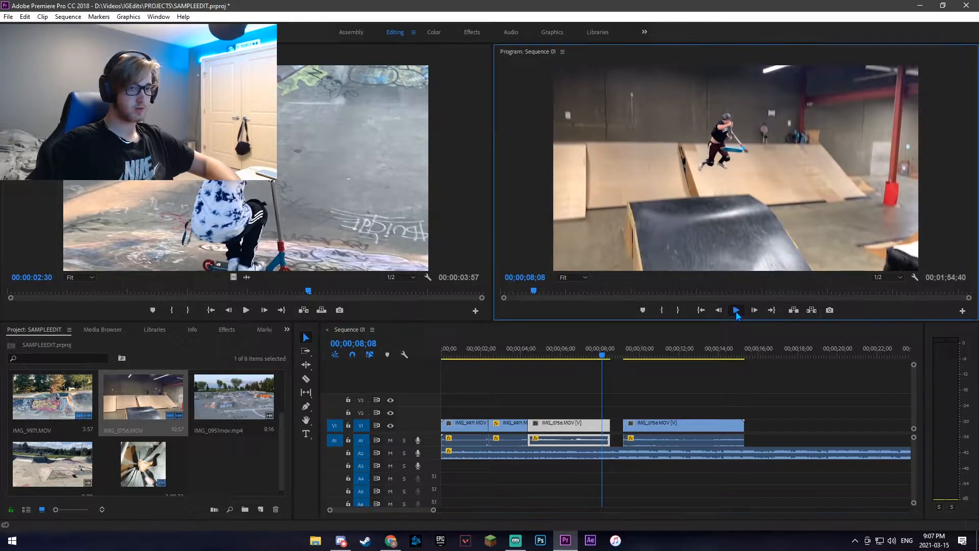
click(737, 312)
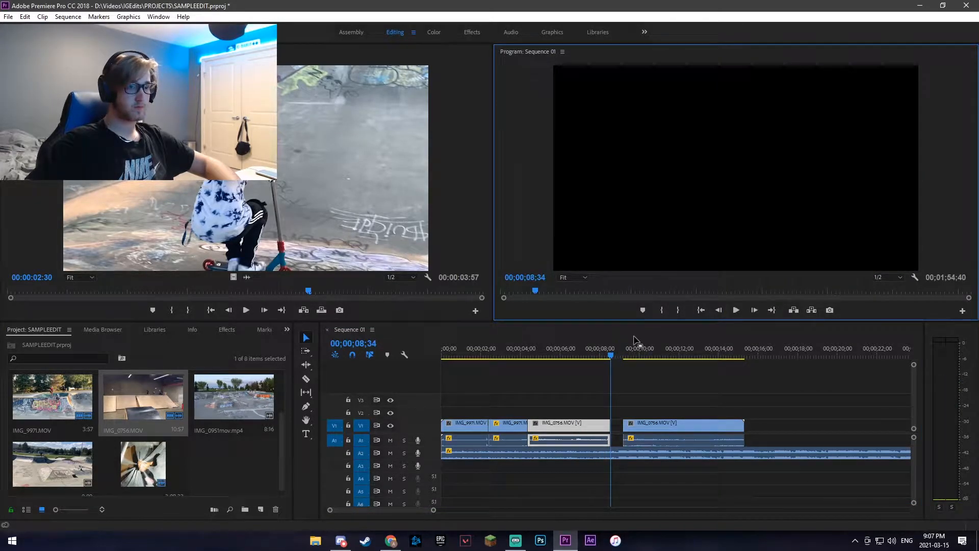
click(736, 312)
key(c)
click(620, 450)
key(v)
drag(575, 427, 541, 427)
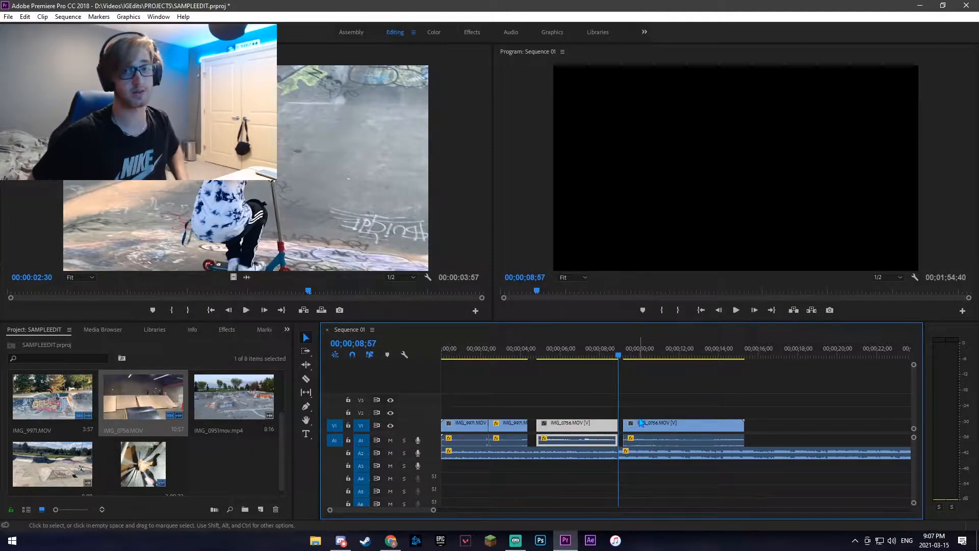
drag(641, 422, 636, 423)
Split the first IMG_0756.MOV part at 00;00;07;29, trim the front piece's start and place it directly after IMG_9971.MOV
drag(566, 358, 590, 355)
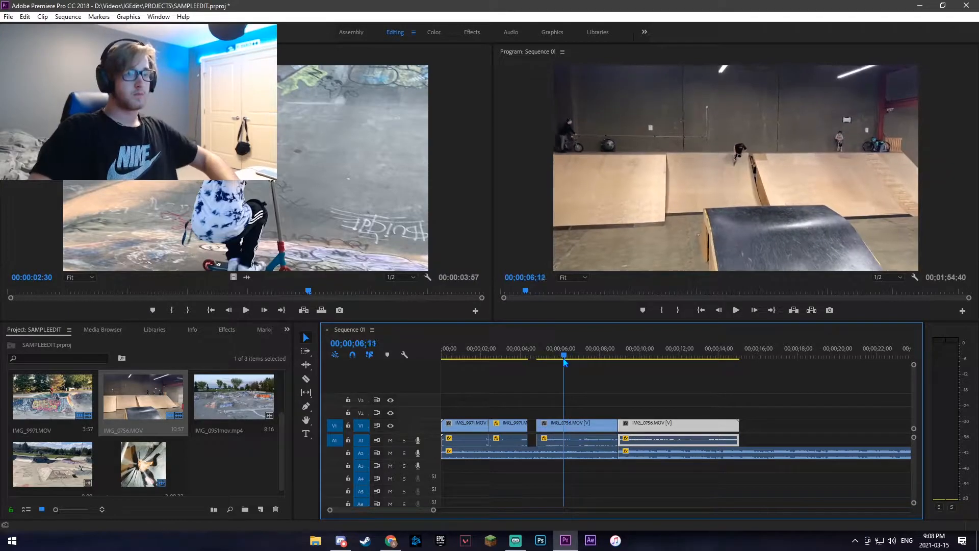
key(c)
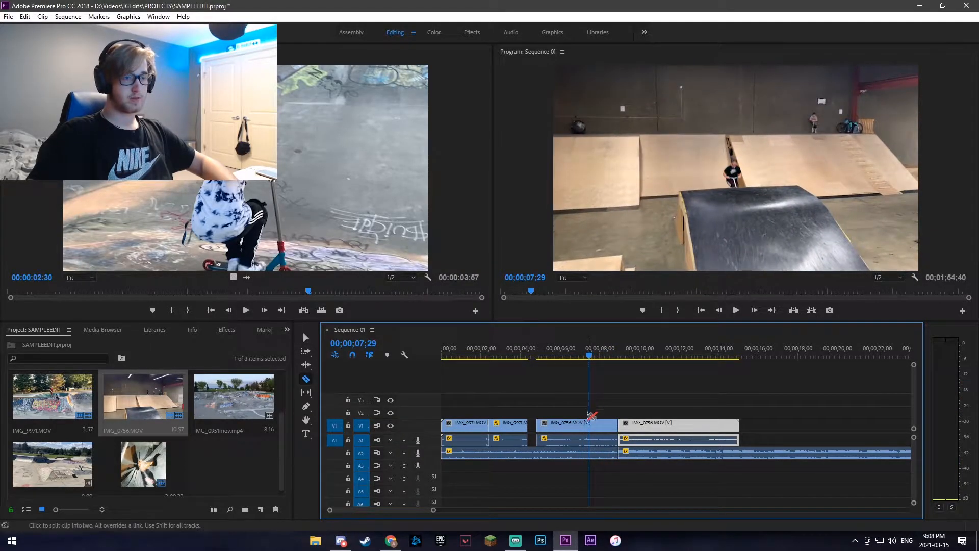
click(592, 426)
key(v)
click(561, 426)
drag(538, 423, 556, 422)
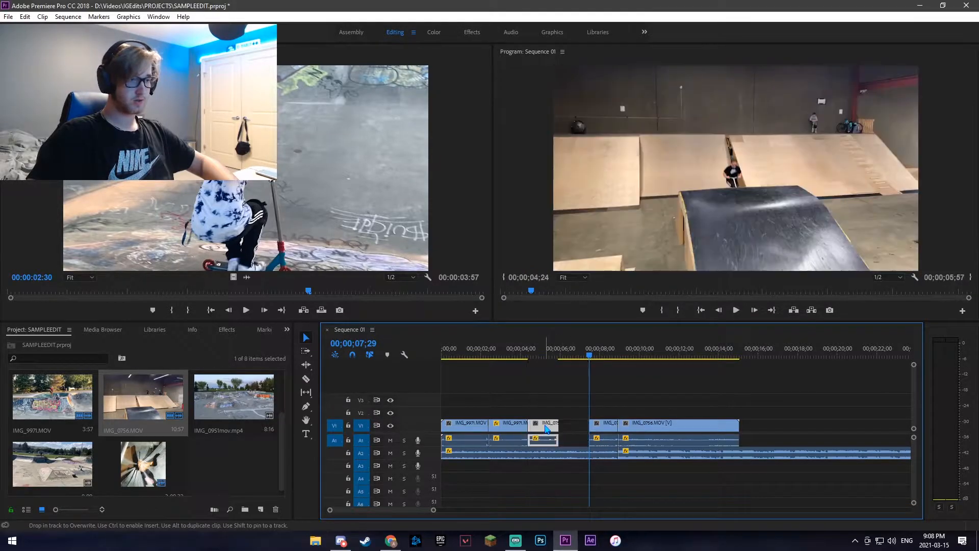
Slow the front IMG_0756.MOV piece to 70% and extend it to fill the gap between its neighbouring clips
right_click(544, 423)
click(587, 303)
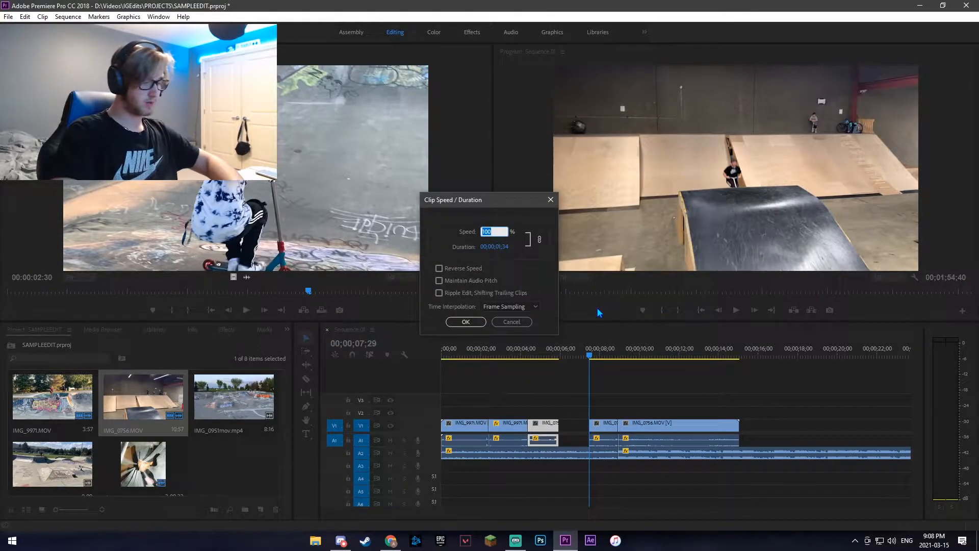
key(Return)
mouse_move(546, 428)
mouse_down()
mouse_move(561, 428)
mouse_move(528, 427)
mouse_up()
Play the slowed IMG_0756.MOV piece and the parts after it repeatedly to check their timing against the music
click(521, 356)
key(space)
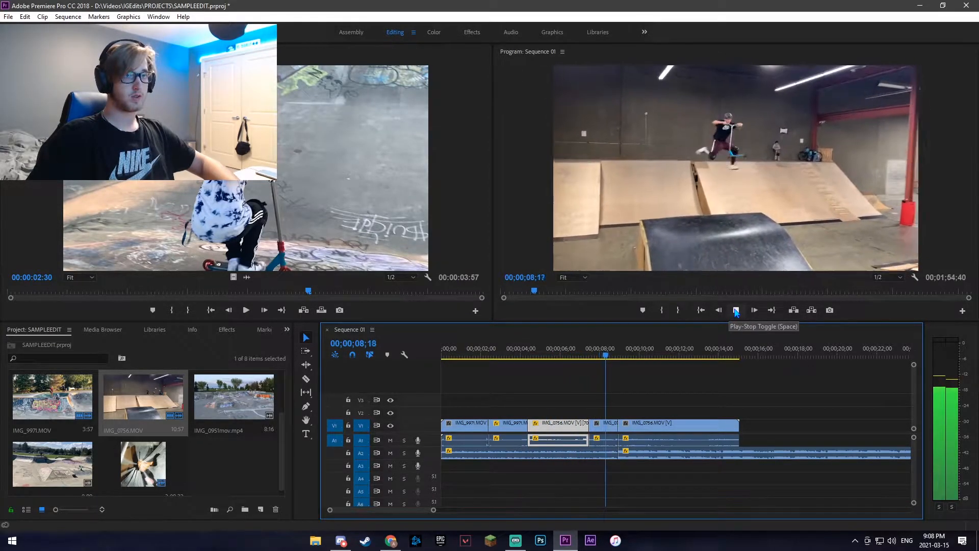
click(736, 310)
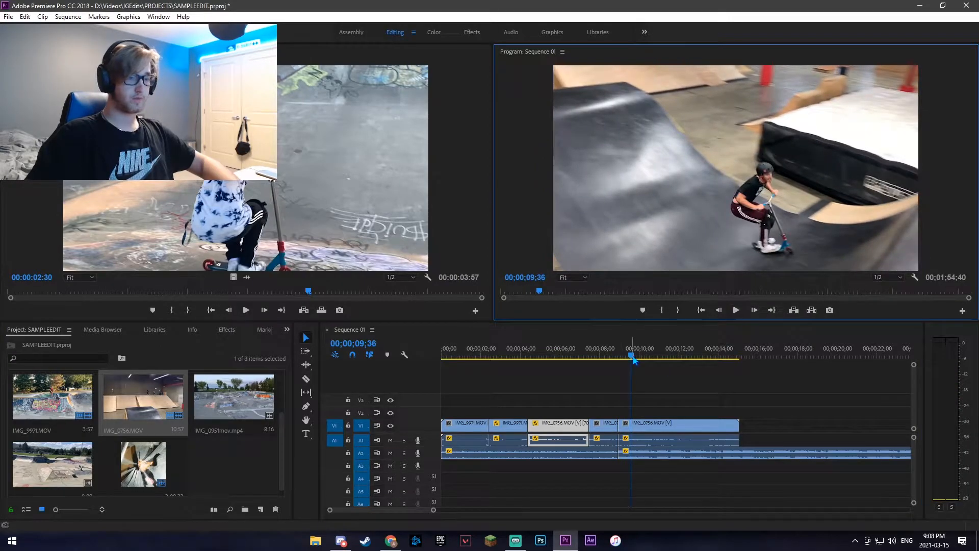
click(619, 352)
drag(621, 352, 571, 354)
click(735, 312)
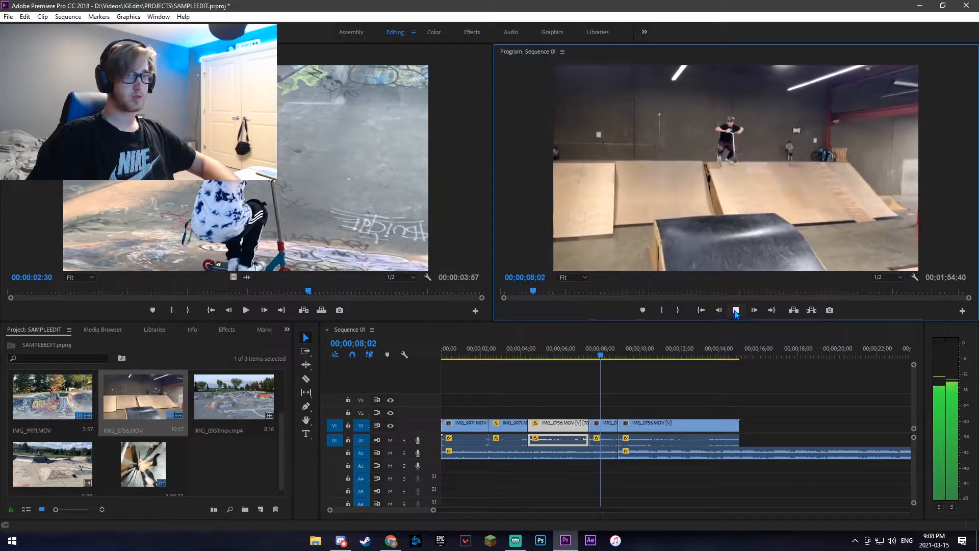
click(736, 311)
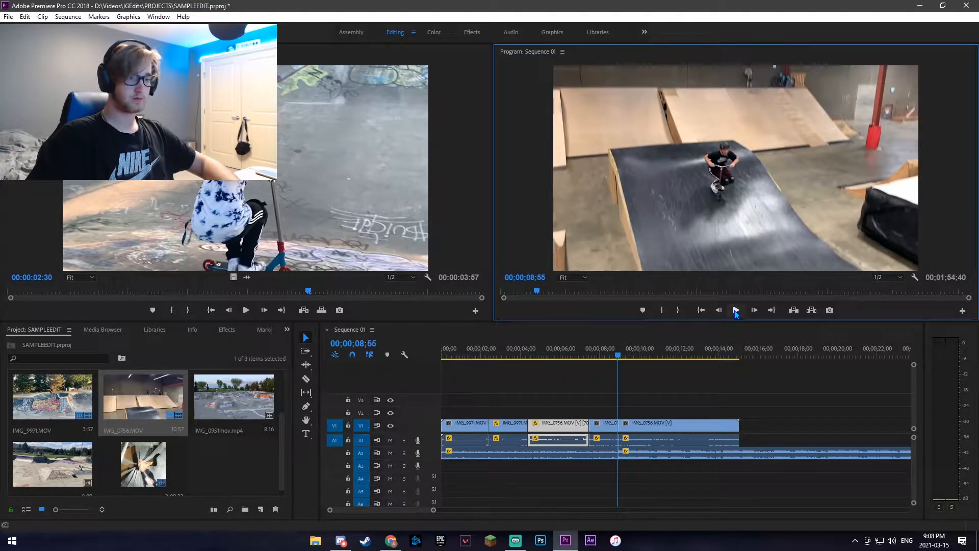
drag(614, 353, 598, 353)
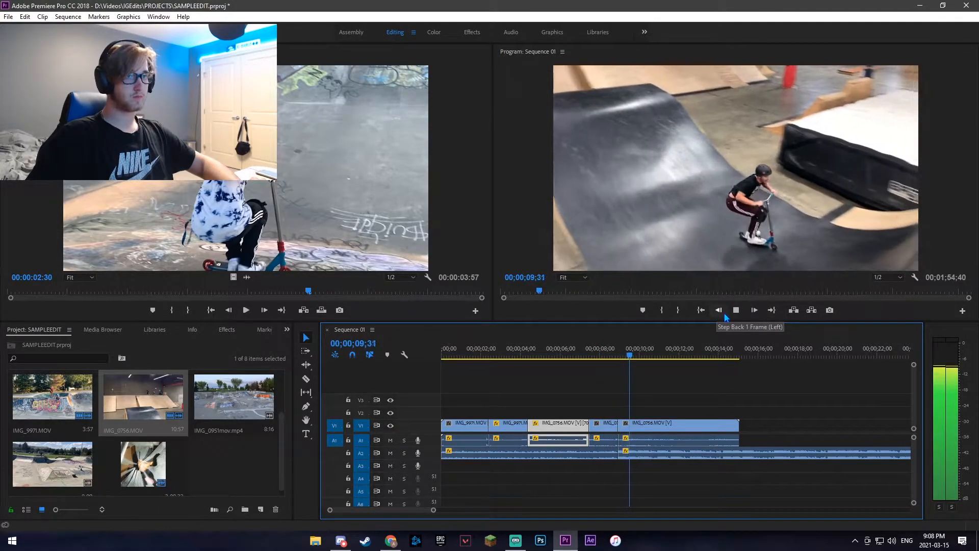
click(736, 311)
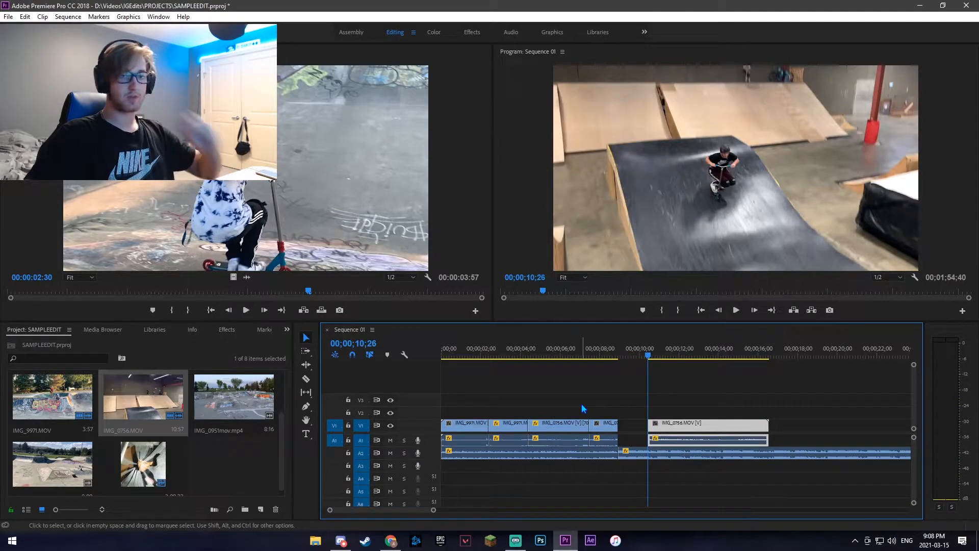
Try trimming the 70% IMG_0756.MOV clip's start to 00;00;04;31 and shifting it and the following parts earlier to close the gaps
drag(431, 511, 397, 511)
drag(570, 361, 536, 358)
drag(533, 423, 536, 422)
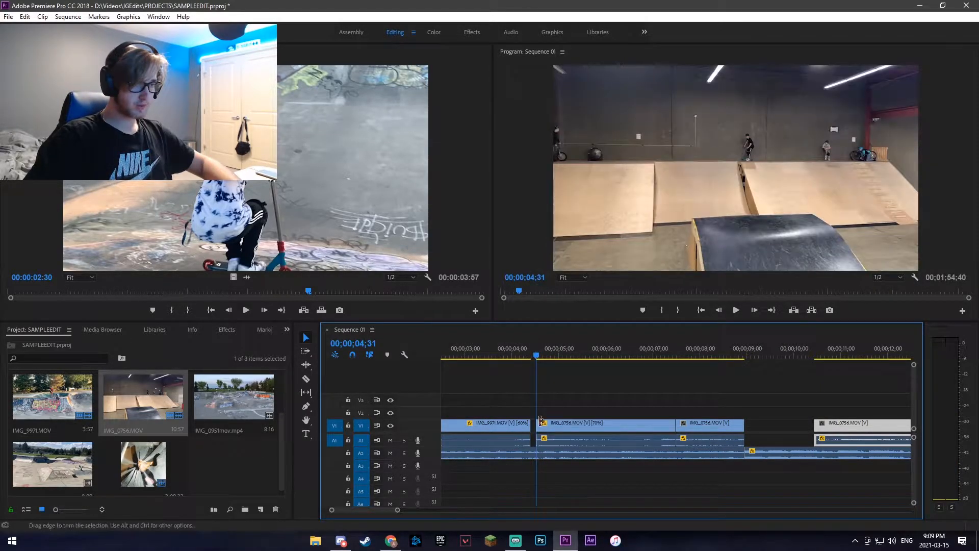
click(695, 425)
drag(696, 425, 691, 425)
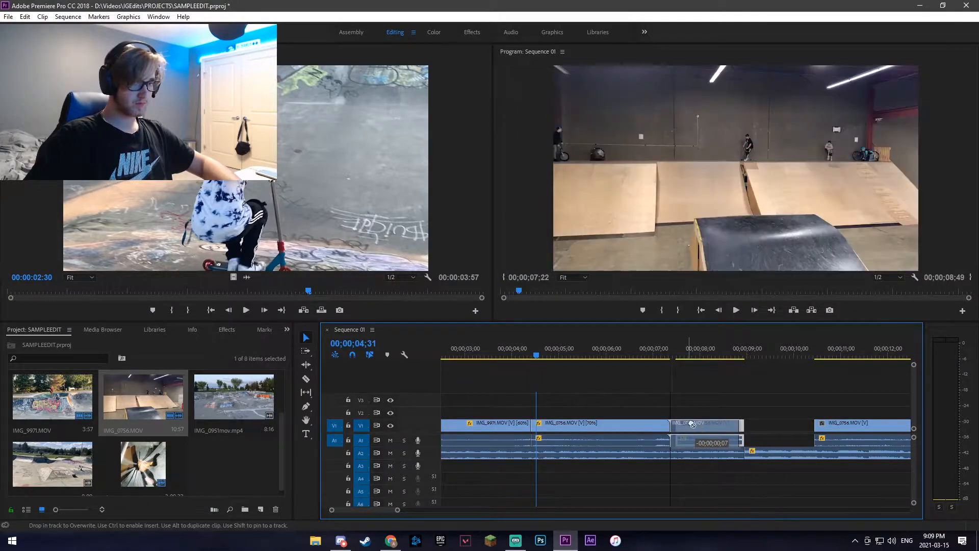
drag(838, 425, 760, 429)
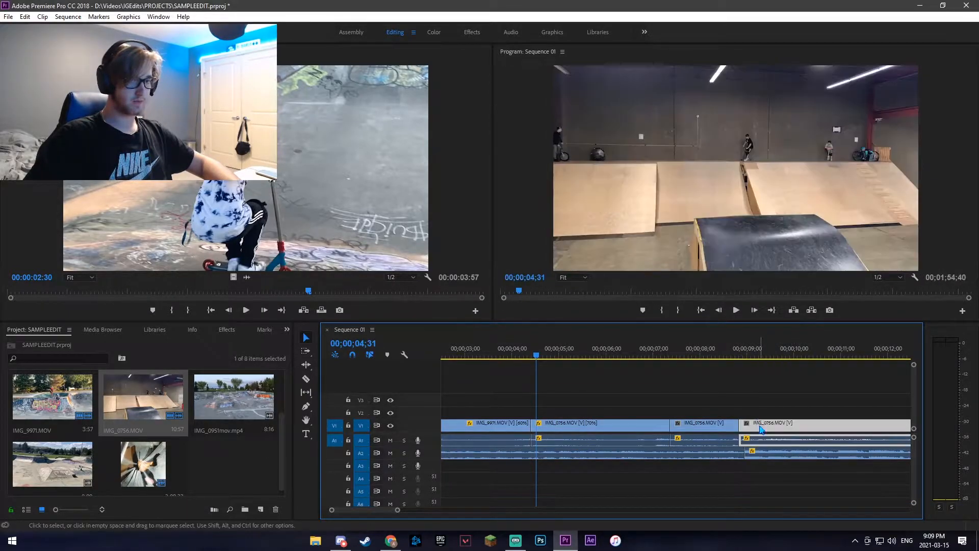
Play the tightened IMG_0756.MOV section against the music
click(660, 355)
click(737, 310)
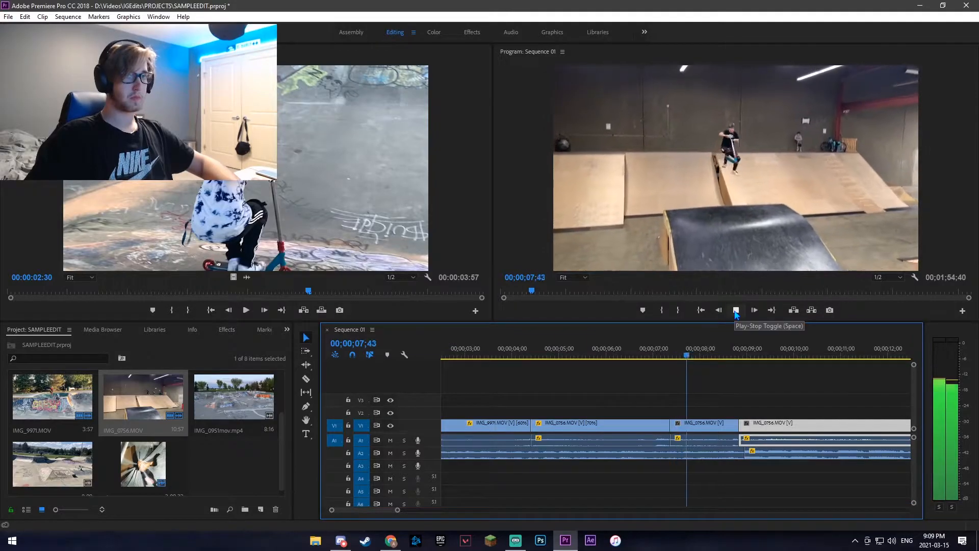
click(736, 310)
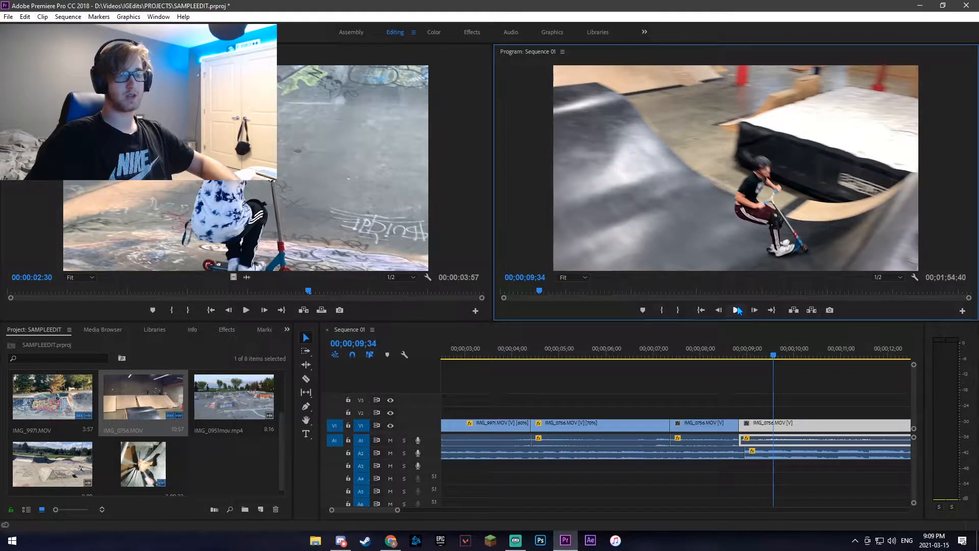
Lengthen the 70% IMG_0756.MOV clip, shift the two parts after it so they join at 00;00;09;08, and play the result
drag(782, 428, 867, 430)
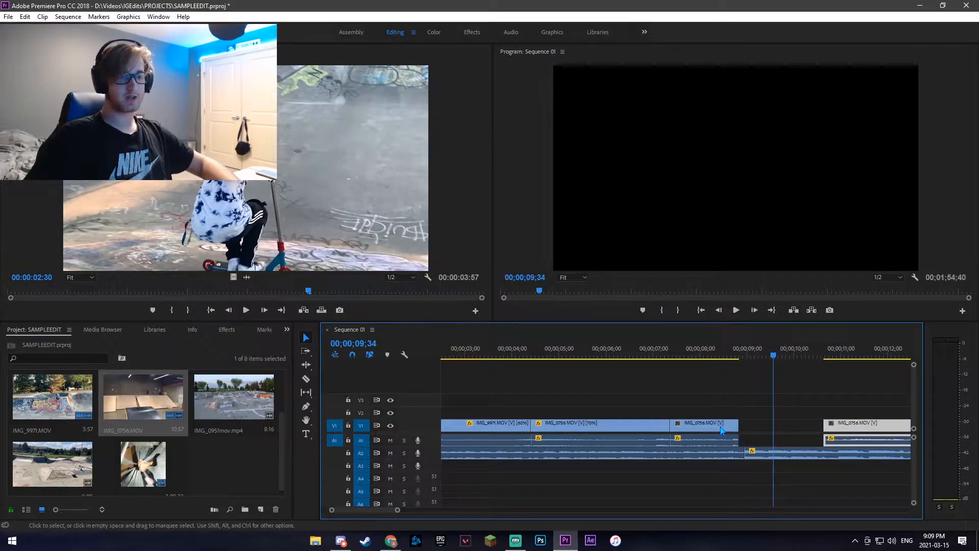
click(739, 314)
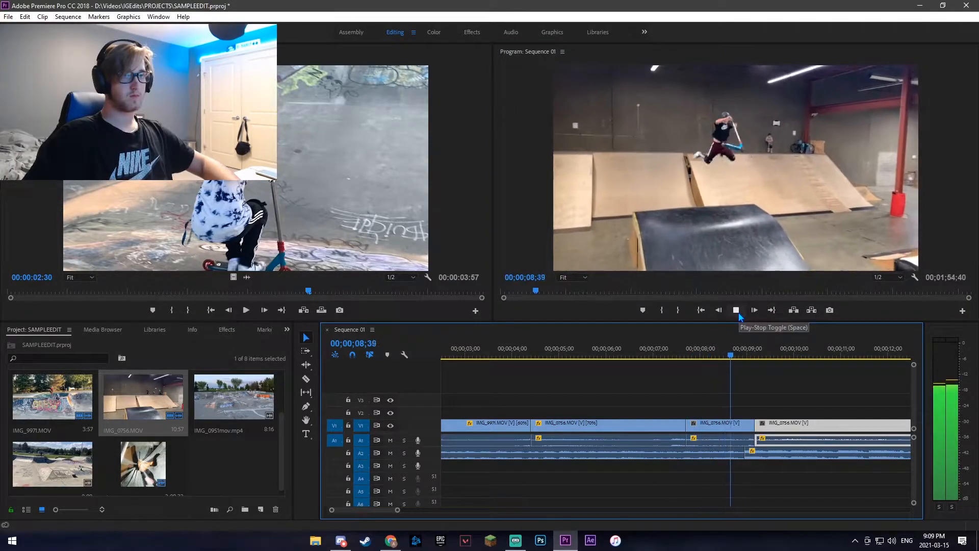
click(737, 312)
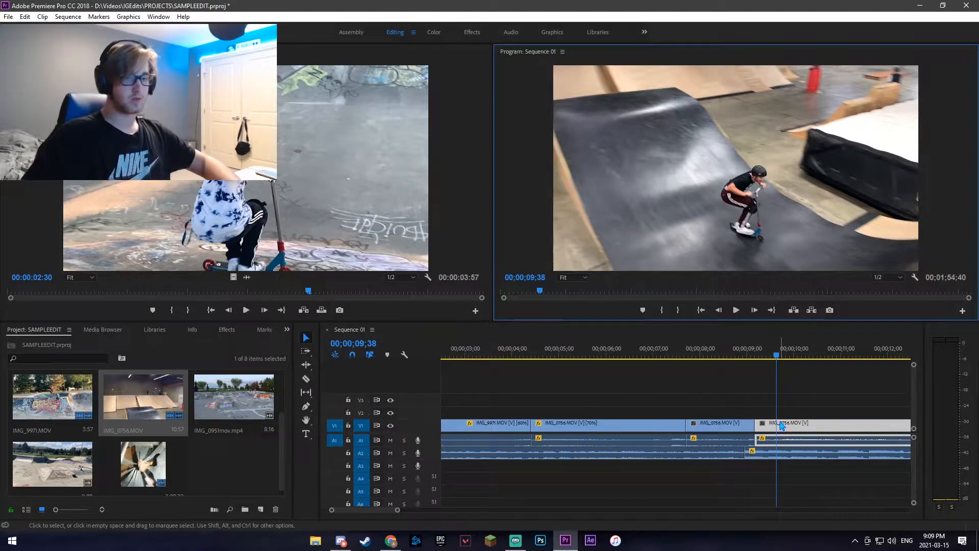
Review the joins between the IMG_0756.MOV parts and replay them to check the landing against the beat
drag(779, 422, 786, 422)
click(578, 361)
drag(578, 362, 538, 380)
mouse_move(397, 512)
mouse_down()
mouse_move(371, 511)
mouse_move(394, 510)
mouse_up()
click(659, 428)
scroll(662, 428, down, 6)
drag(728, 430, 784, 428)
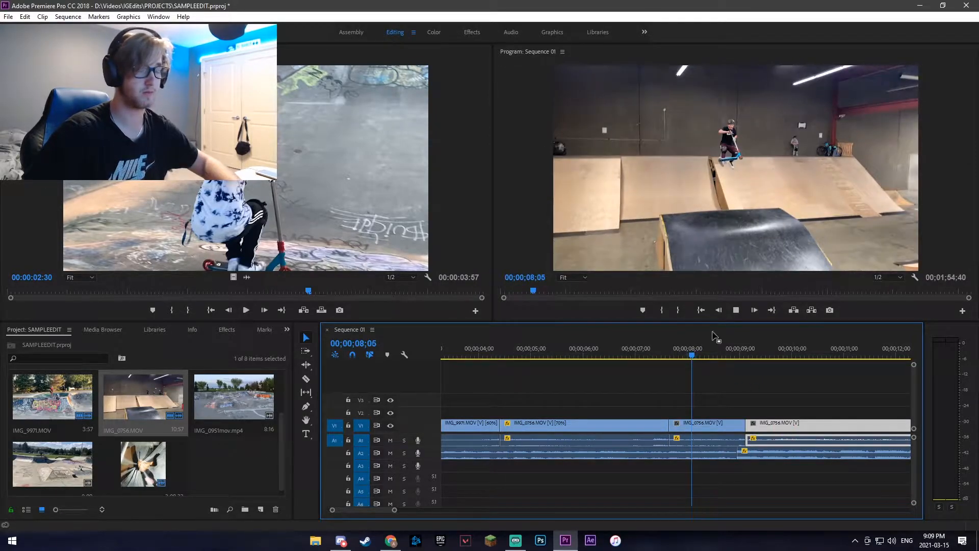
click(736, 310)
click(736, 310)
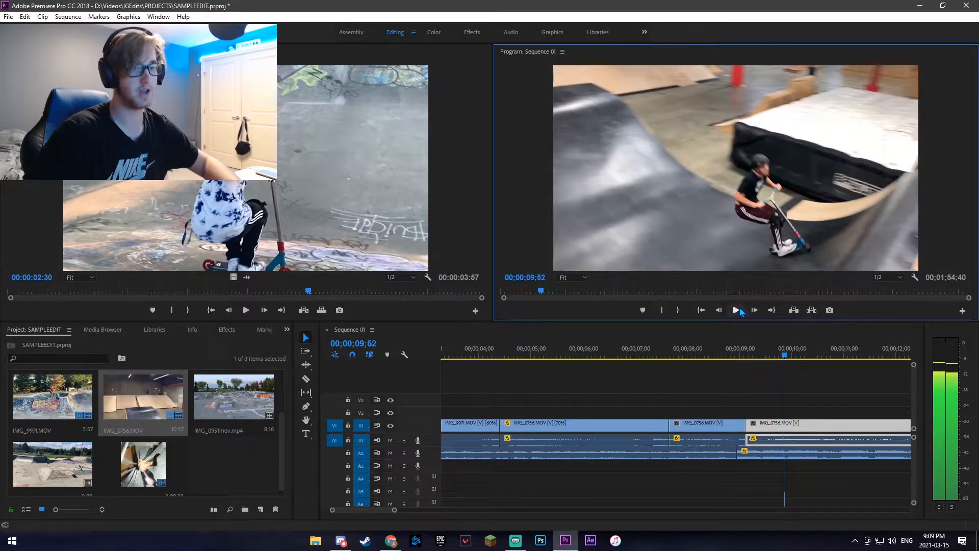
Set the speed of the last IMG_0756.MOV part, starting at 00;00;09;08, to 75%
click(747, 355)
right_click(773, 426)
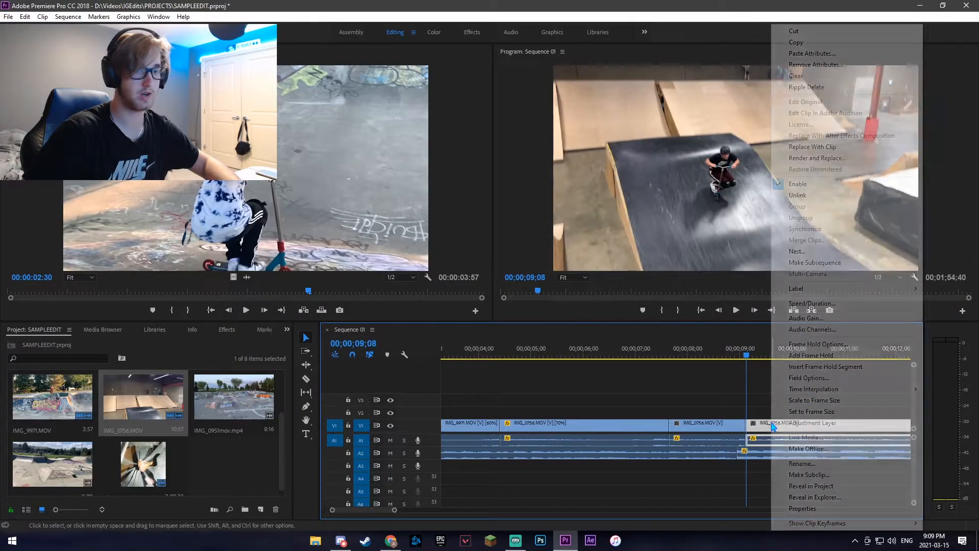
click(826, 304)
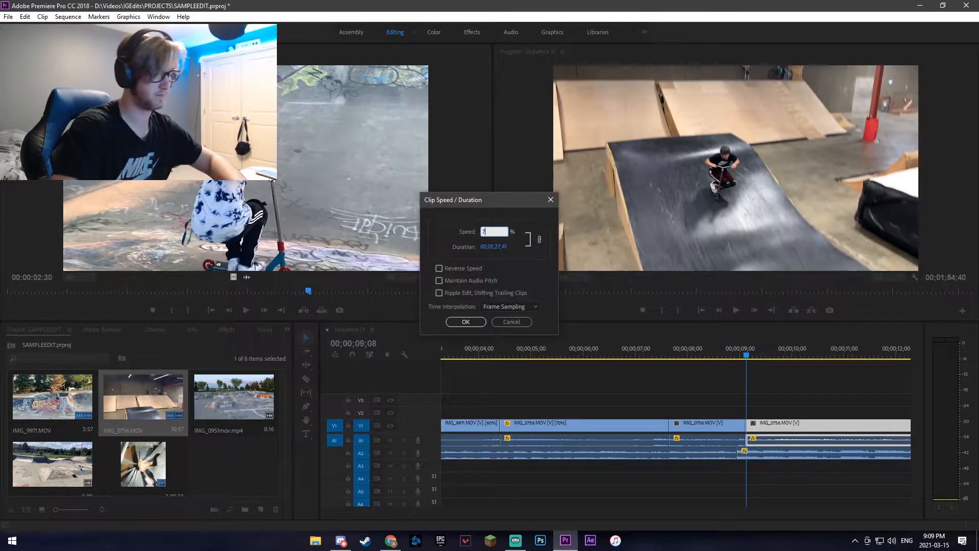
text(75)
key(Return)
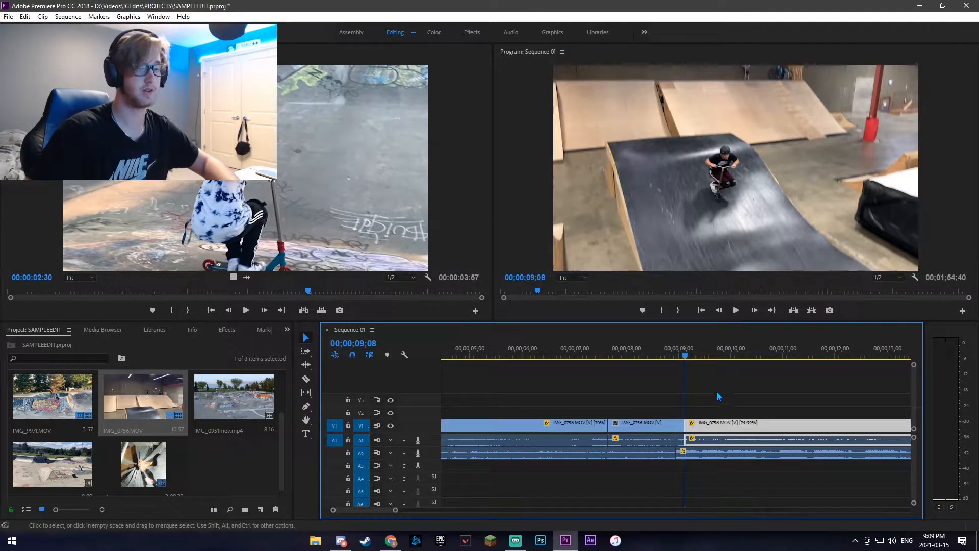
Play the slowed ending, split the last IMG_0756.MOV part at 00;00;10;27 and cut the remainder from the sequence
click(619, 353)
click(733, 311)
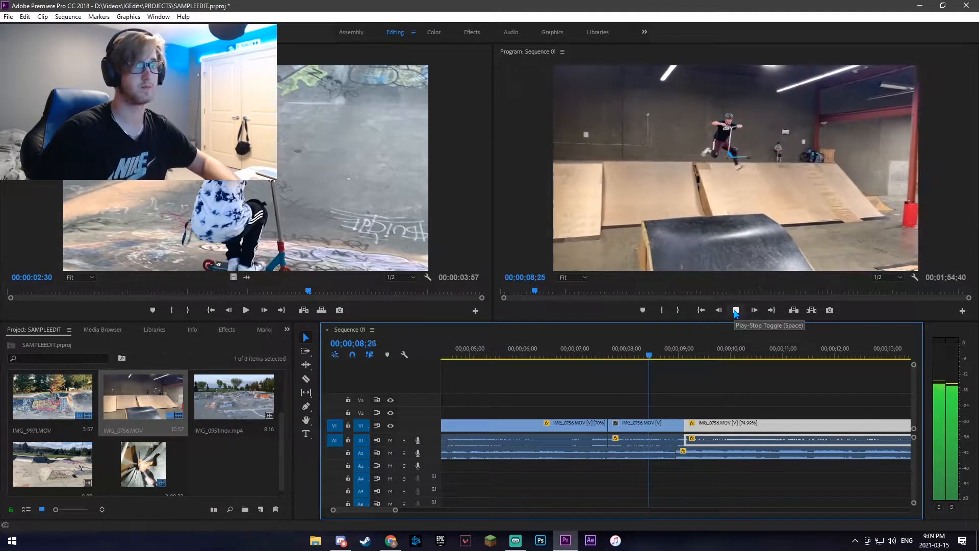
click(734, 311)
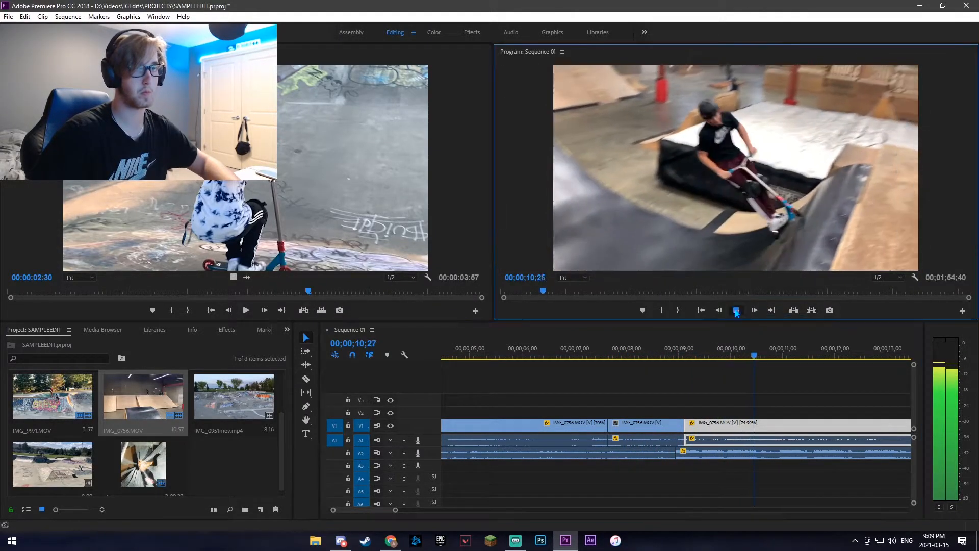
click(758, 426)
key(v)
right_click(790, 431)
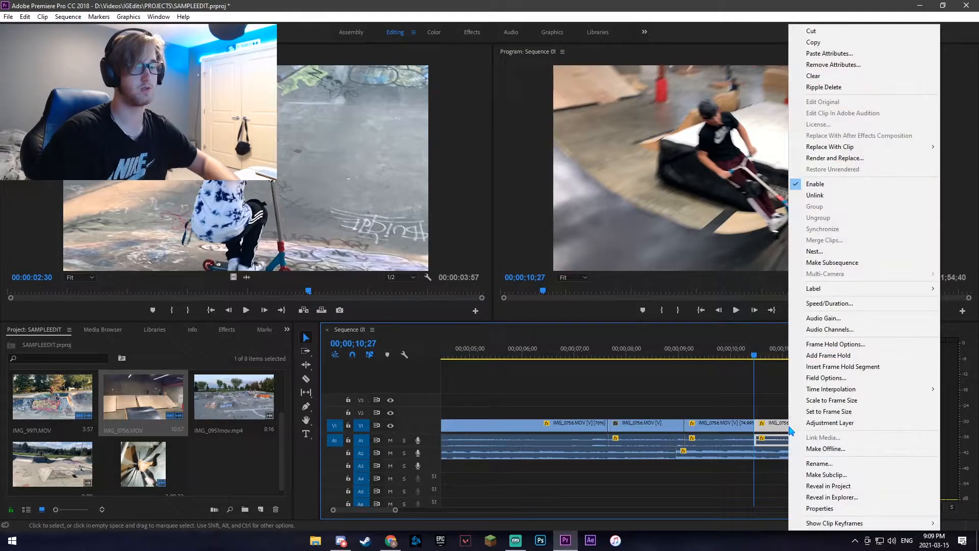
click(873, 34)
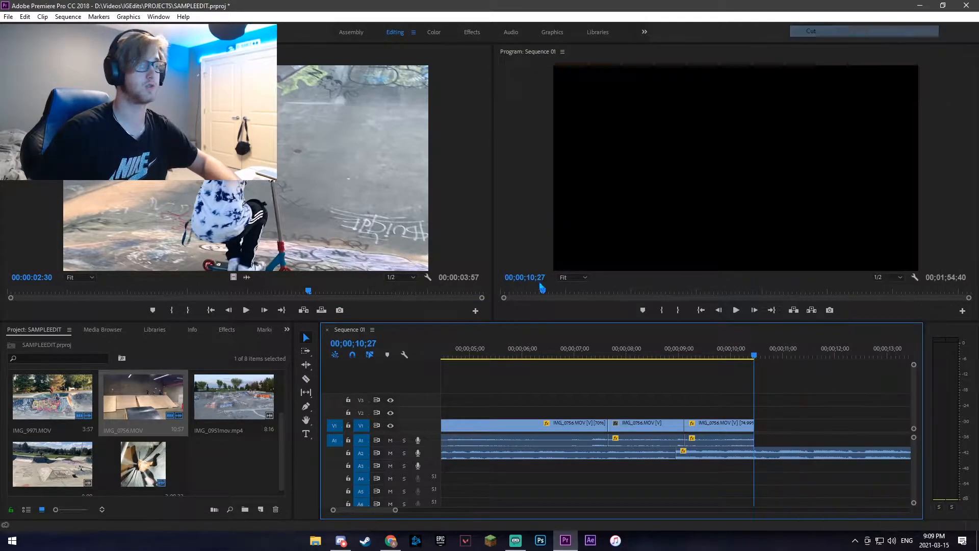
Add IMG_0756.MOV to the sequence again at 00;00;10;27 and lower the new clip's audio gain
click(142, 401)
drag(142, 401, 766, 426)
drag(615, 360, 700, 360)
click(712, 428)
right_click(712, 427)
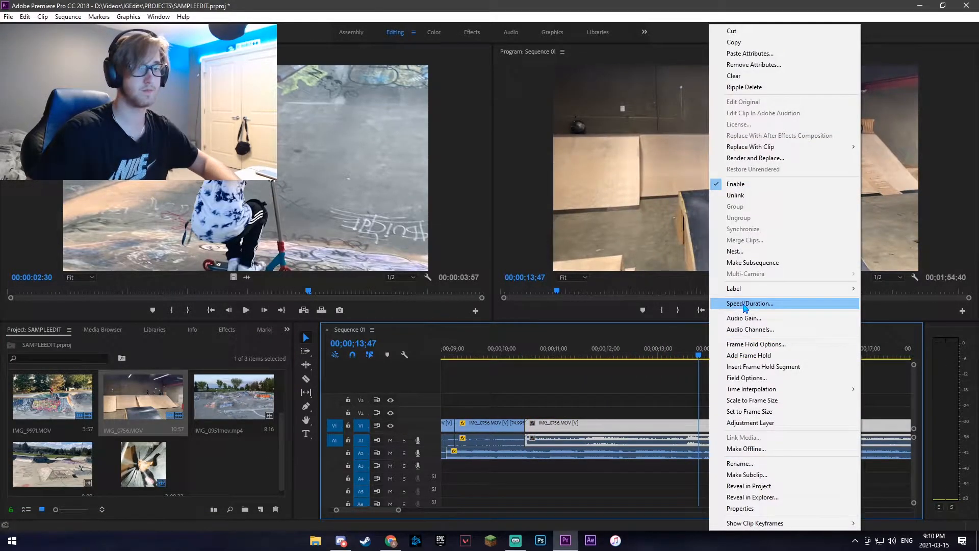
click(747, 317)
key(Return)
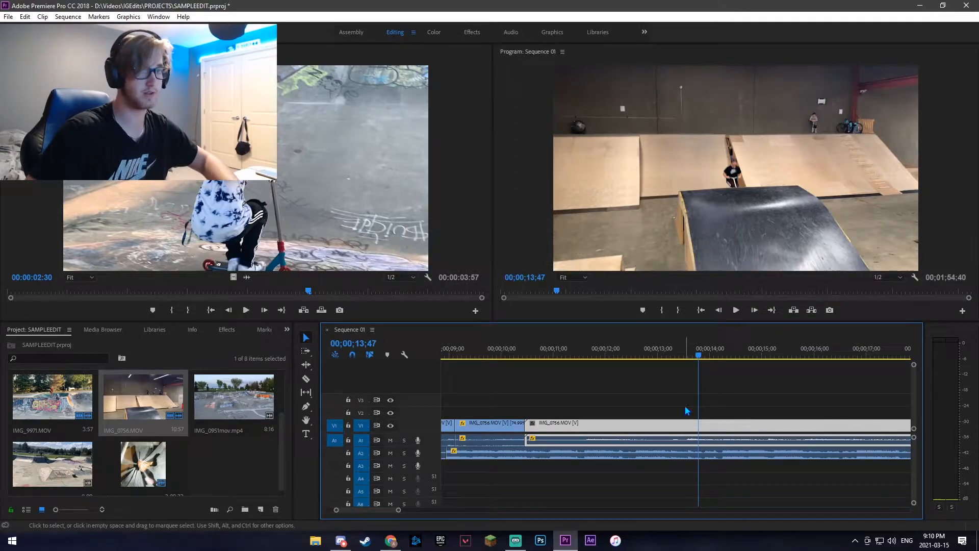
Split the new IMG_0756.MOV clip at 00;00;13;47, cut its opening part and move the rest back to join at 00;00;10;27
click(702, 426)
key(v)
right_click(642, 426)
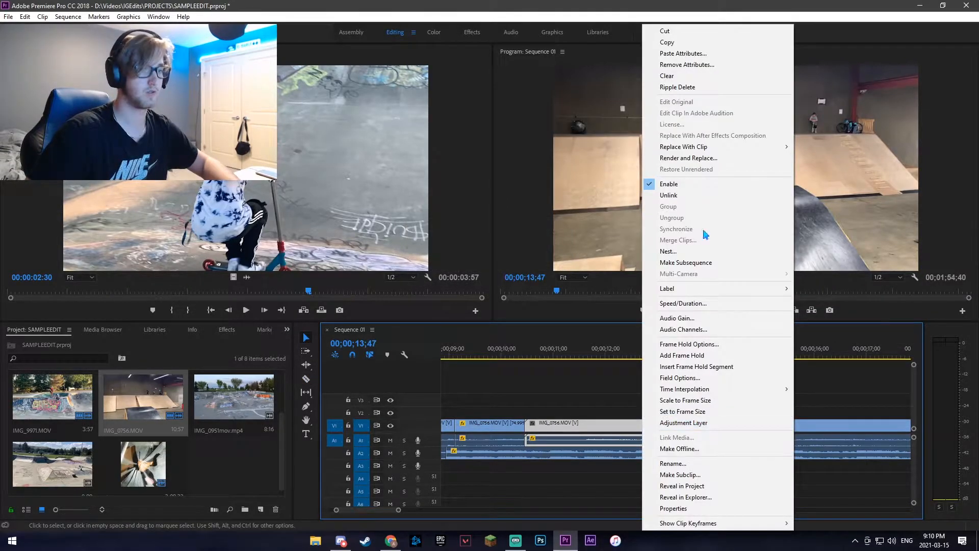
click(657, 27)
drag(768, 430, 594, 430)
Split the unslowed last IMG_0756.MOV clip at 00;00;12;21 and remove the remainder from the sequence
click(518, 353)
drag(517, 353, 623, 355)
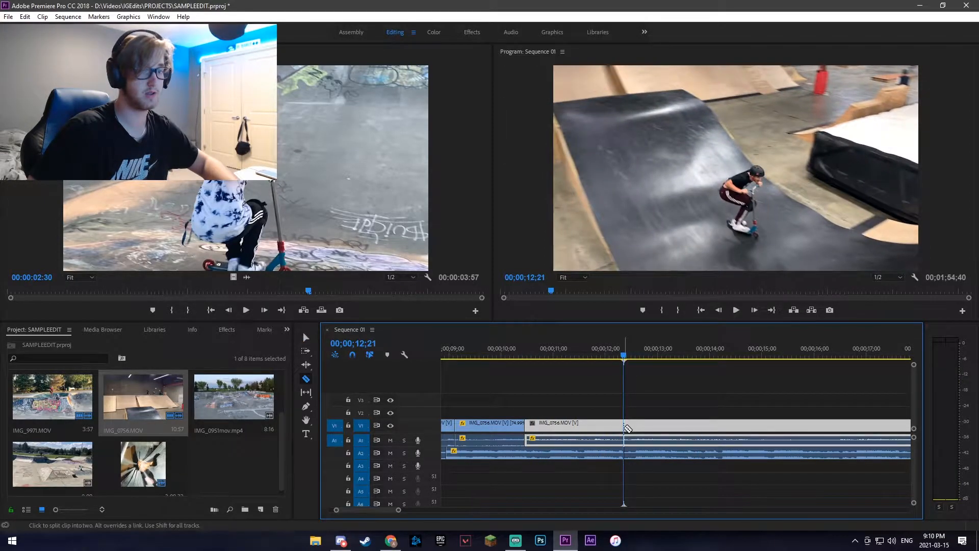
key(ctrl+k)
right_click(658, 425)
click(693, 86)
Add IMG_0242.MOV after the last IMG_0756.MOV clip at 00;00;12;21, with its opening trimmed off
scroll(132, 414, up, 2)
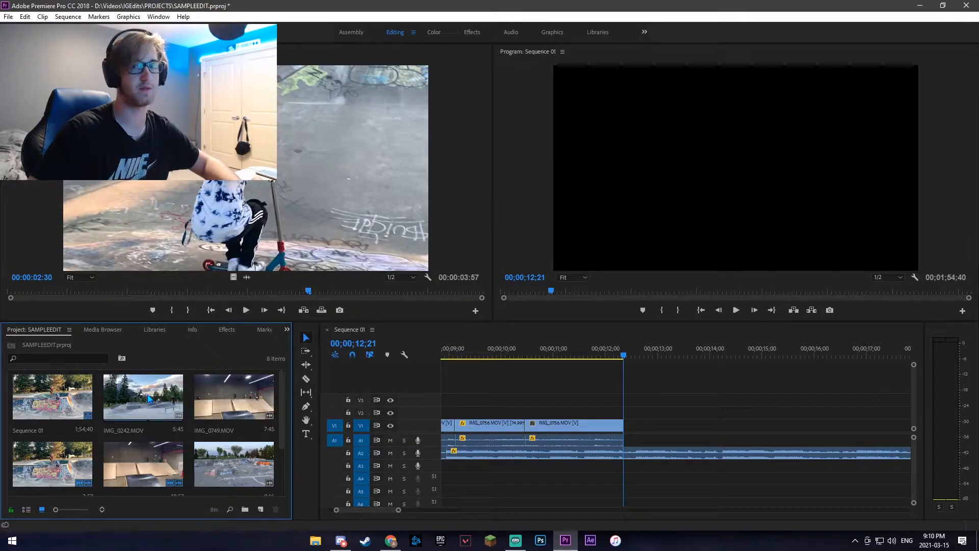
drag(148, 398, 625, 425)
drag(571, 360, 629, 355)
drag(607, 425, 629, 425)
Play IMG_0242.MOV, split it at 00;00;13;49 and set the speed of its second part to 75%
drag(527, 358, 556, 359)
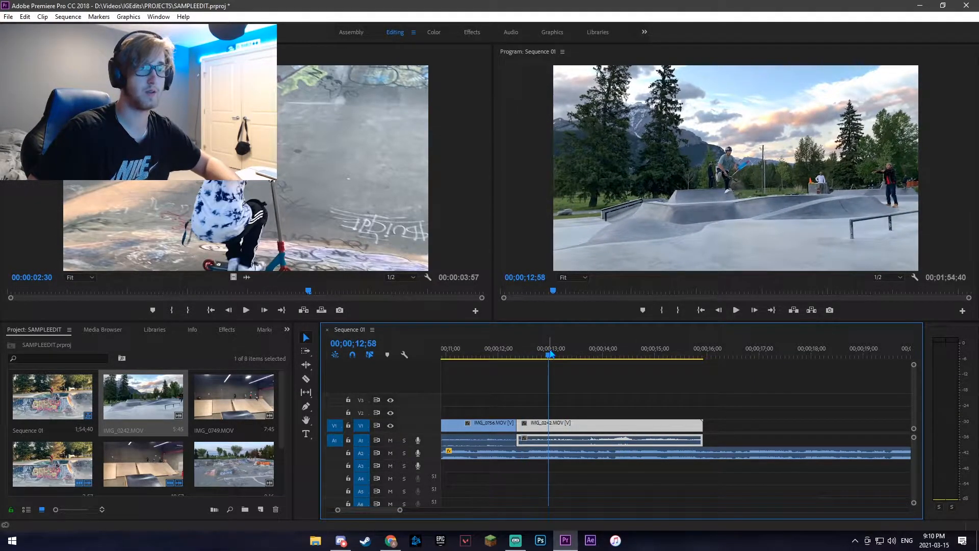
key(space)
key(space)
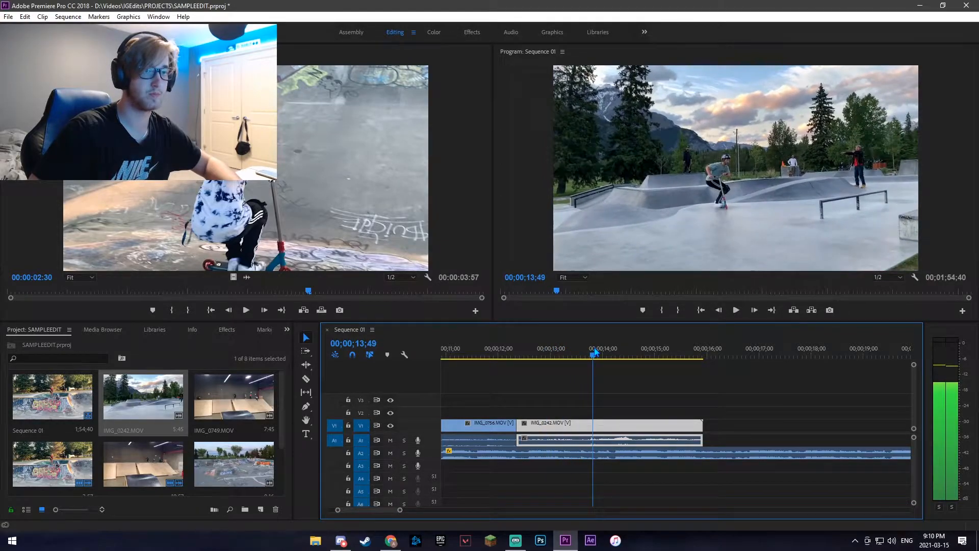
key(c)
key(v)
click(614, 425)
right_click(620, 426)
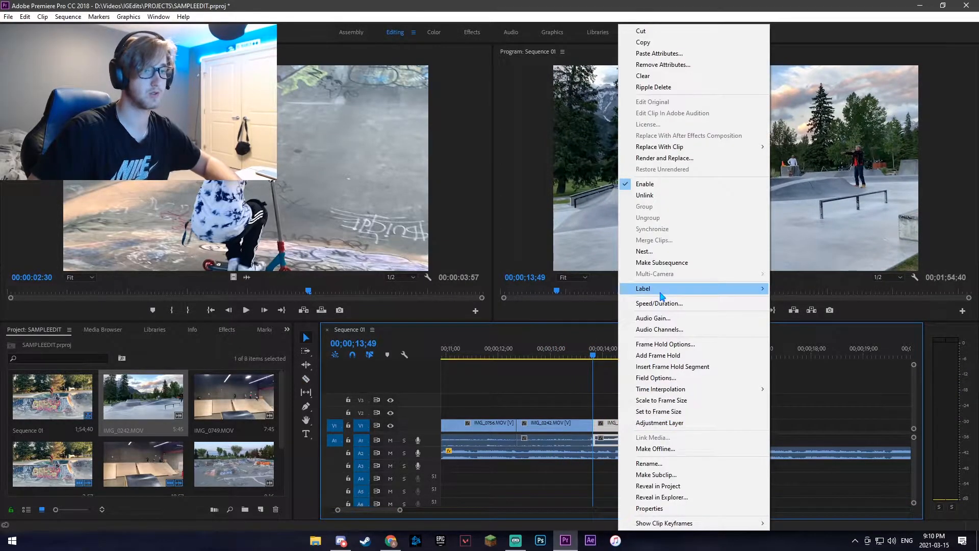
click(663, 285)
text(75)
key(Return)
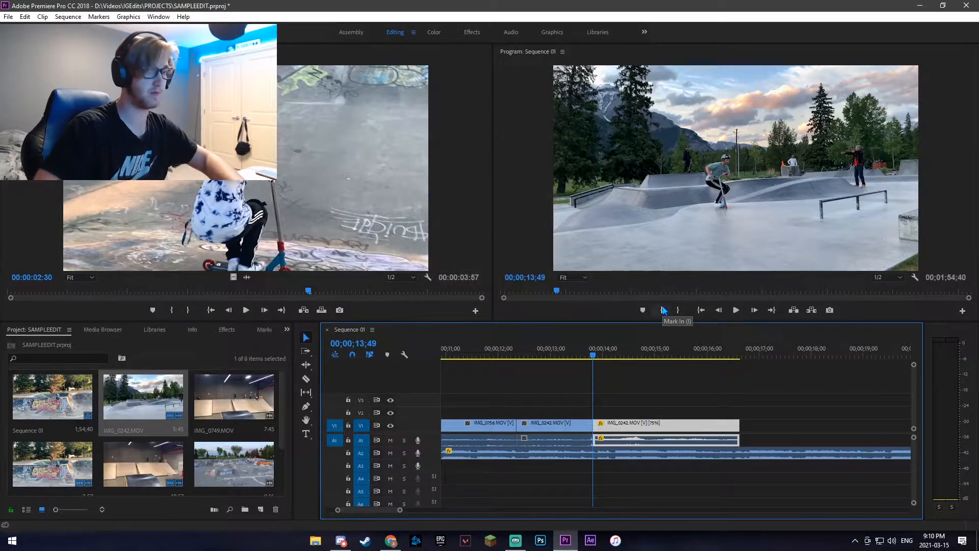
Play the 75% IMG_0242.MOV part, trim its end to about 00;00;15;09 and replay it
key(space)
key(space)
drag(739, 423, 663, 423)
key(space)
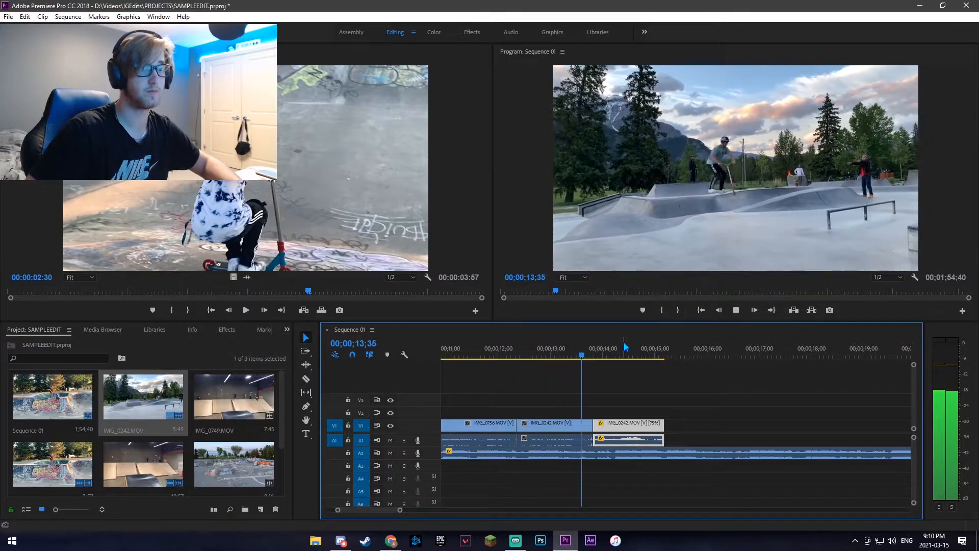
click(755, 310)
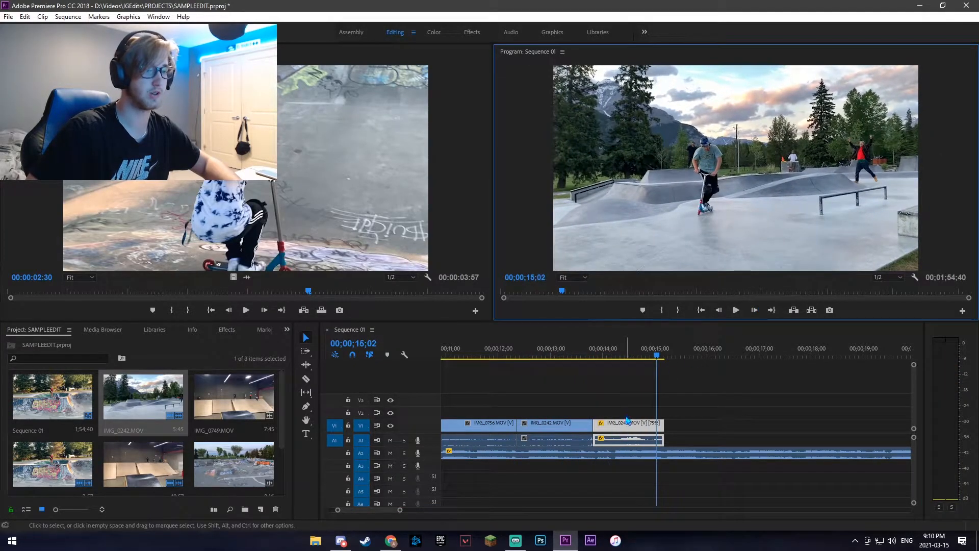
Adjust the audio gain of both IMG_0242.MOV parts by -222 dB and play them back
drag(661, 387, 520, 443)
right_click(637, 438)
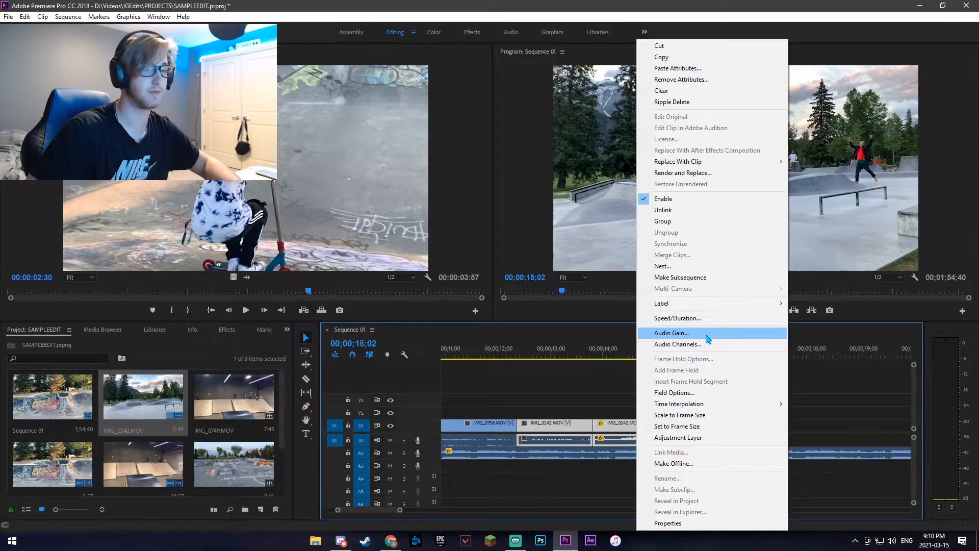
click(706, 334)
text(-22)
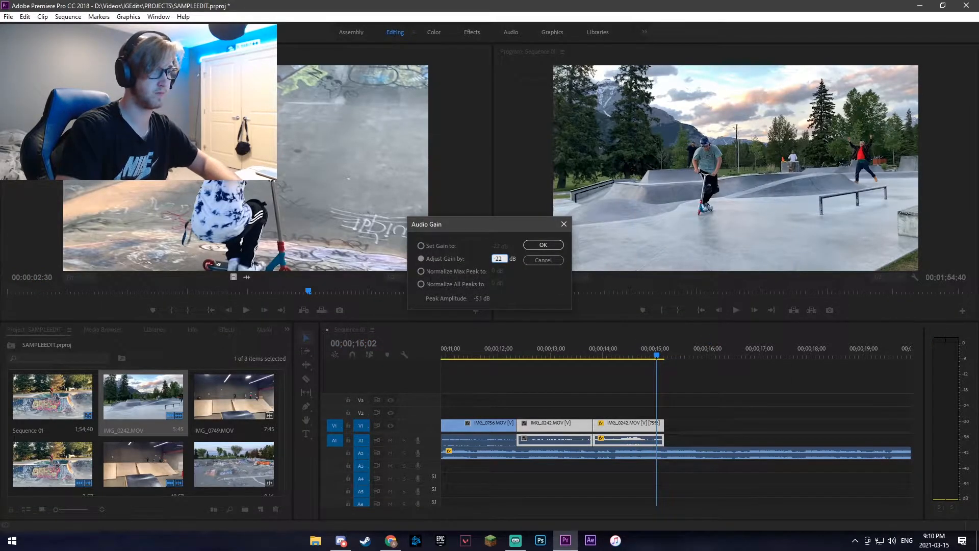
text(2)
key(Return)
click(545, 355)
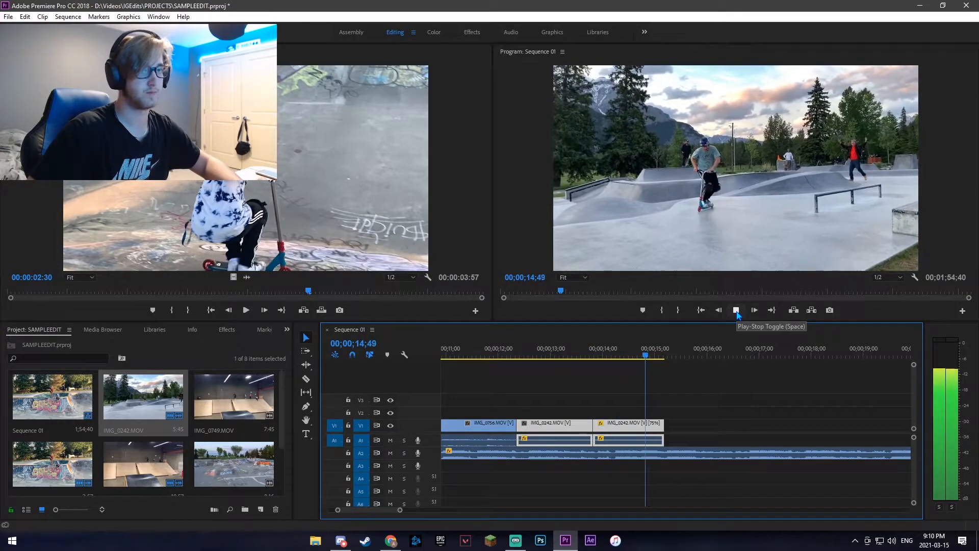
click(736, 315)
click(547, 356)
Add IMG_1338mp4.mp4 to the sequence directly after the 75% IMG_0242.MOV part
drag(546, 359, 664, 353)
scroll(522, 373, down, 4)
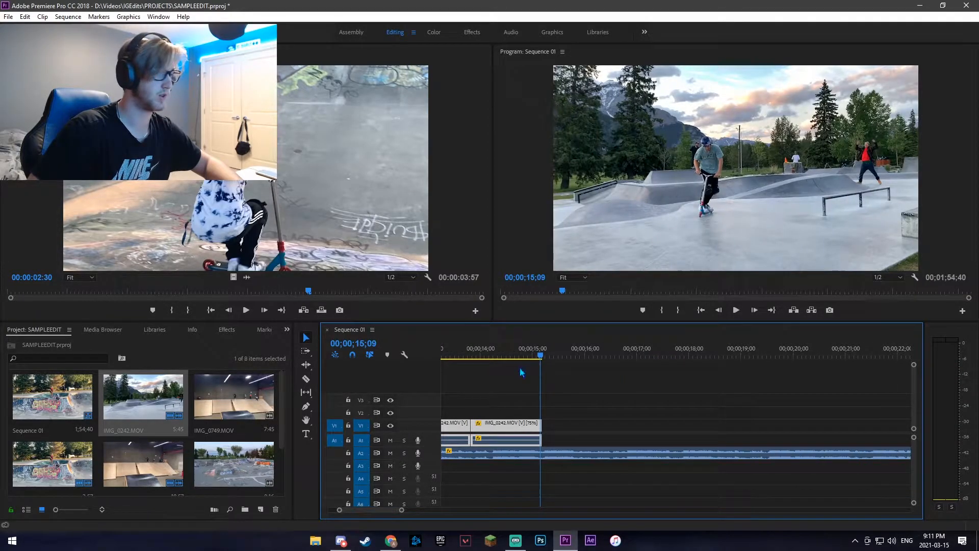
scroll(222, 408, down, 2)
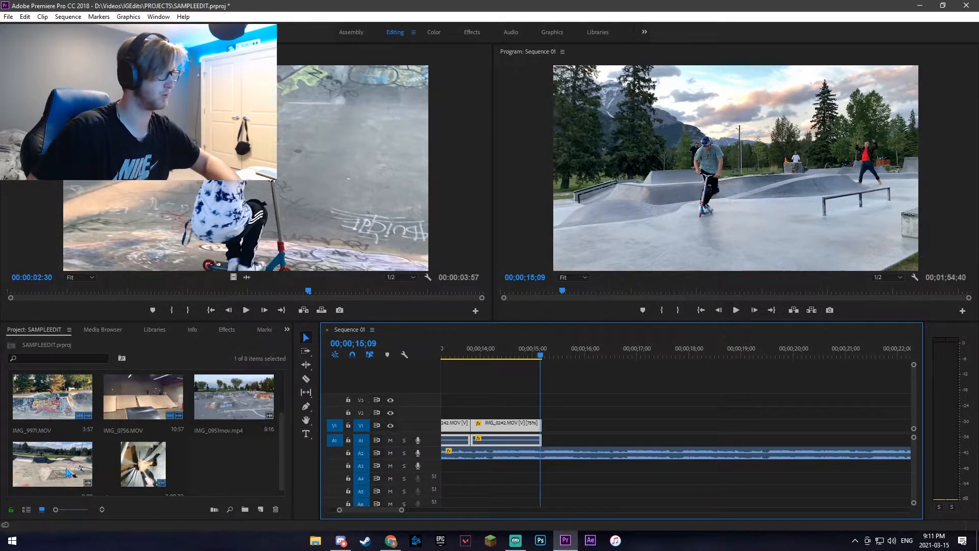
drag(42, 473, 663, 447)
drag(566, 440, 546, 437)
Split IMG_1338mp4.mp4 at 00;00;19;43, cut its opening part and move the rest back against the IMG_0242.MOV part
drag(497, 350, 687, 354)
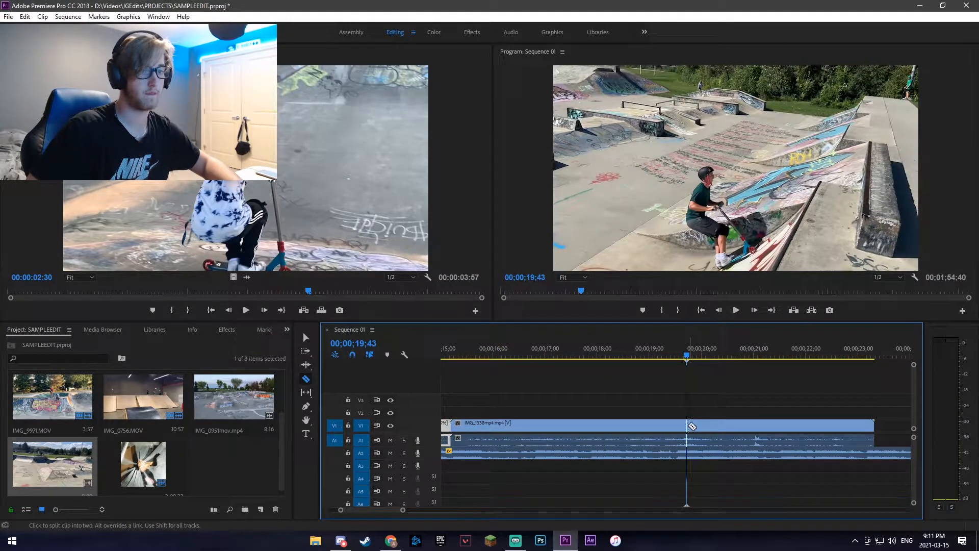
right_click(595, 428)
click(645, 28)
drag(757, 437, 527, 439)
Review the whole edit from the start, then play the transition from IMG_0242.MOV into IMG_1338mp4.mp4 against the music
scroll(521, 398, up, 2)
drag(539, 353, 548, 357)
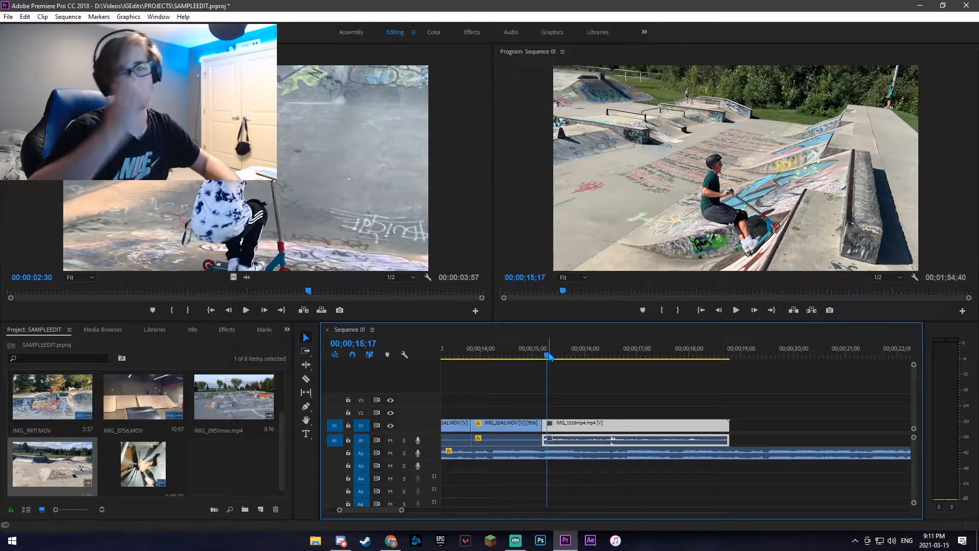
drag(548, 359, 570, 357)
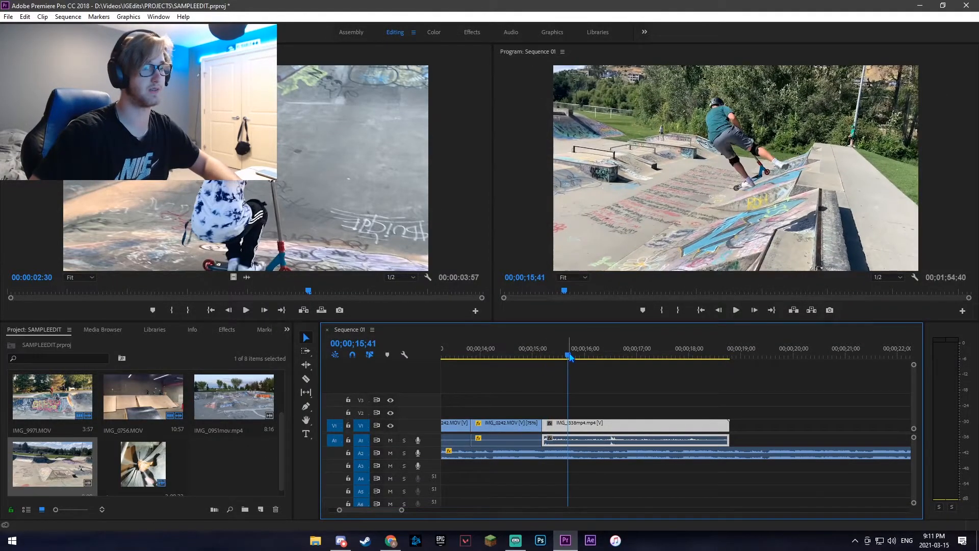
drag(409, 508, 375, 509)
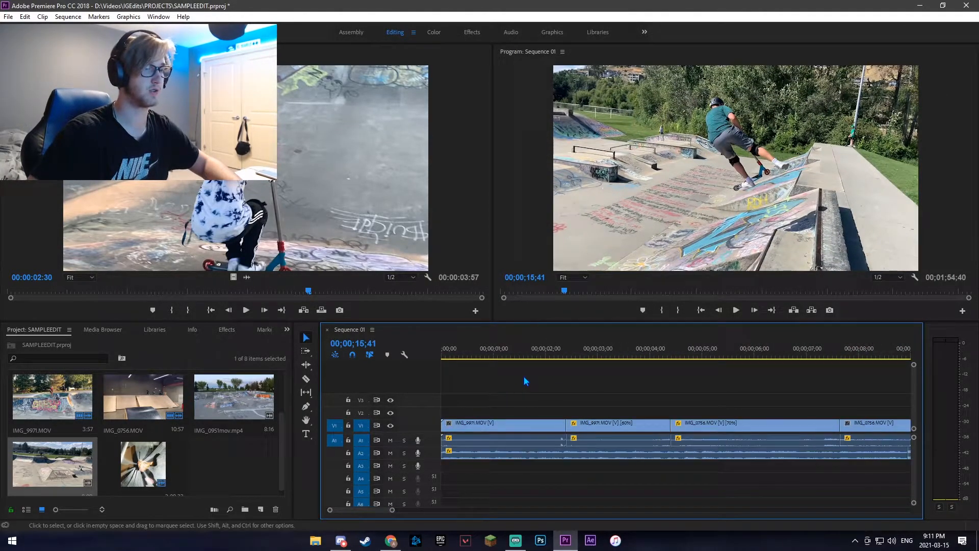
drag(532, 349, 729, 353)
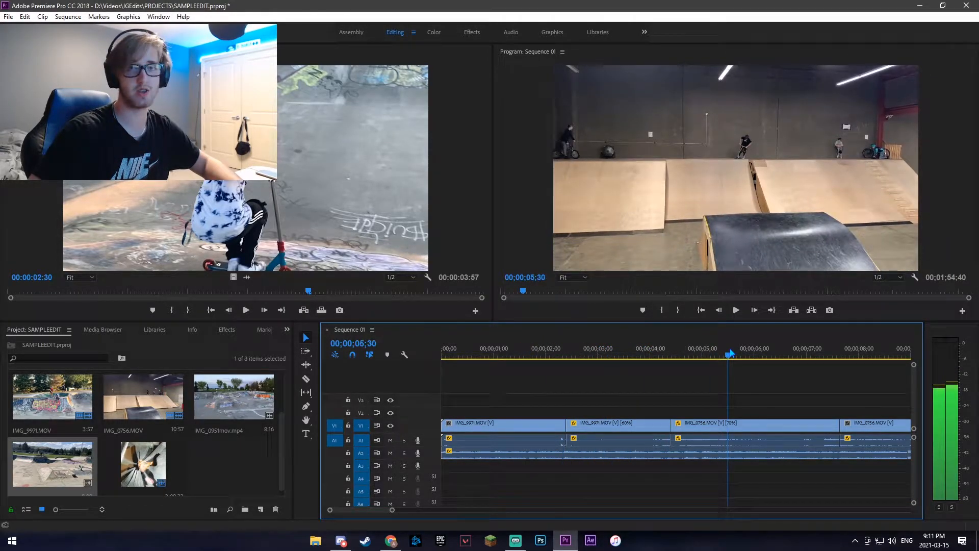
scroll(747, 403, down, 10)
click(567, 356)
drag(569, 357, 837, 351)
scroll(776, 393, down, 7)
click(627, 353)
drag(628, 353, 605, 352)
click(736, 311)
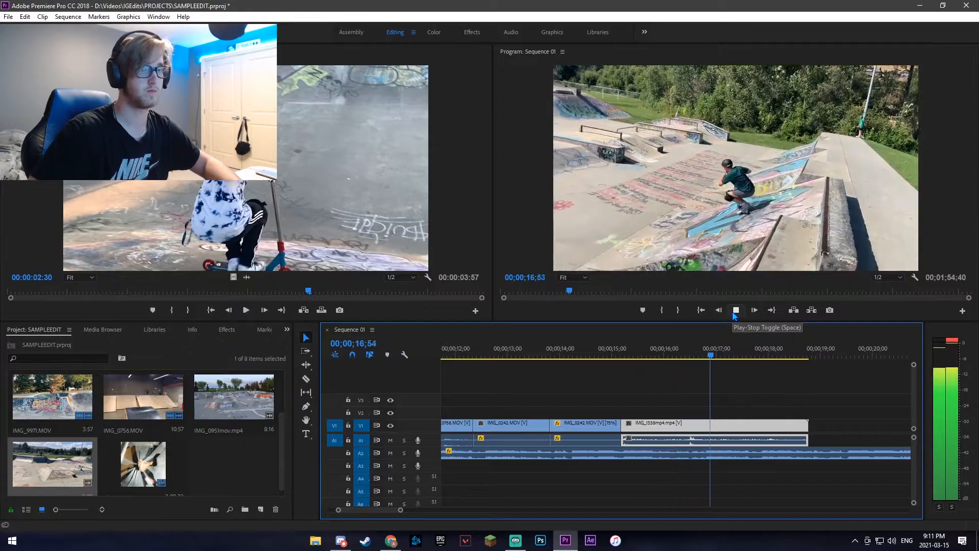
click(735, 311)
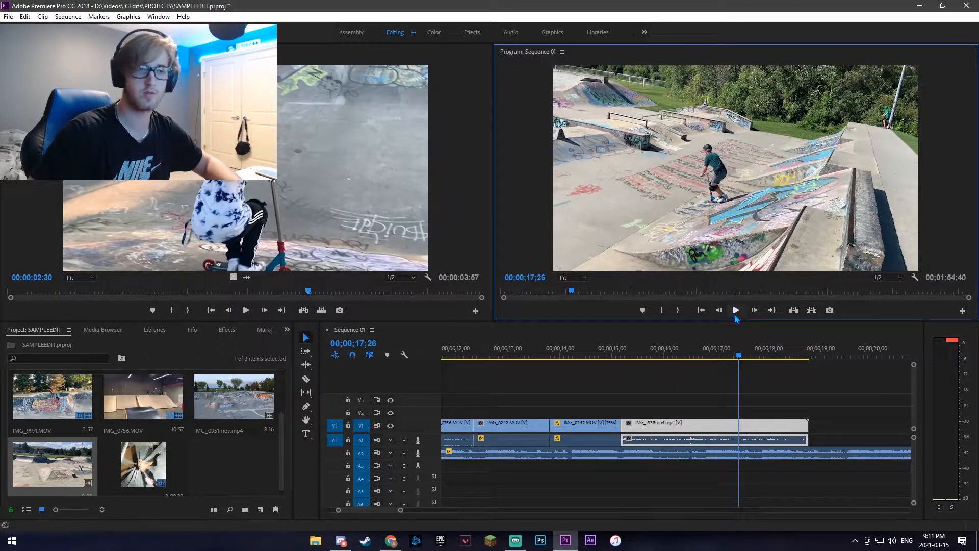
Replay the IMG_1338mp4.mp4 clip to find the beat and split the music track at 00;00;16;55
drag(709, 351, 618, 354)
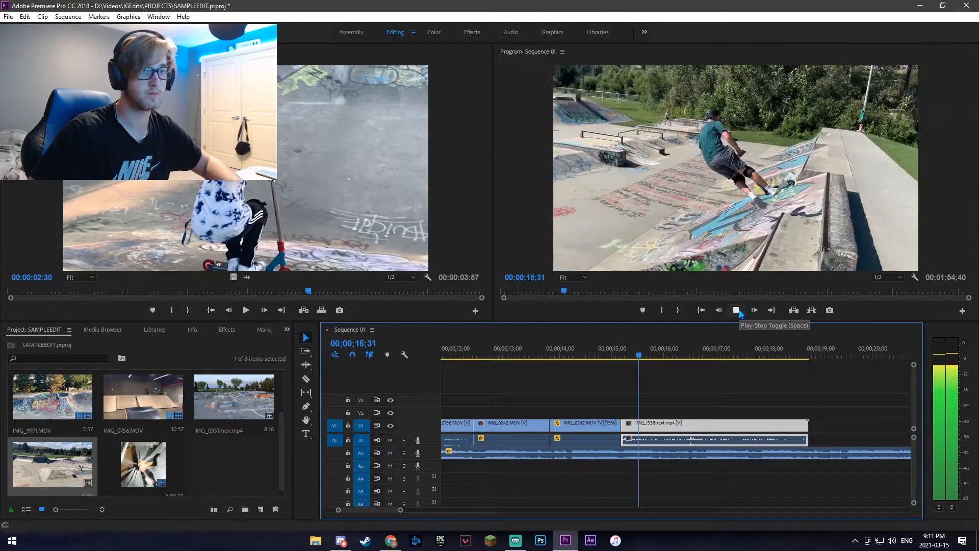
click(740, 312)
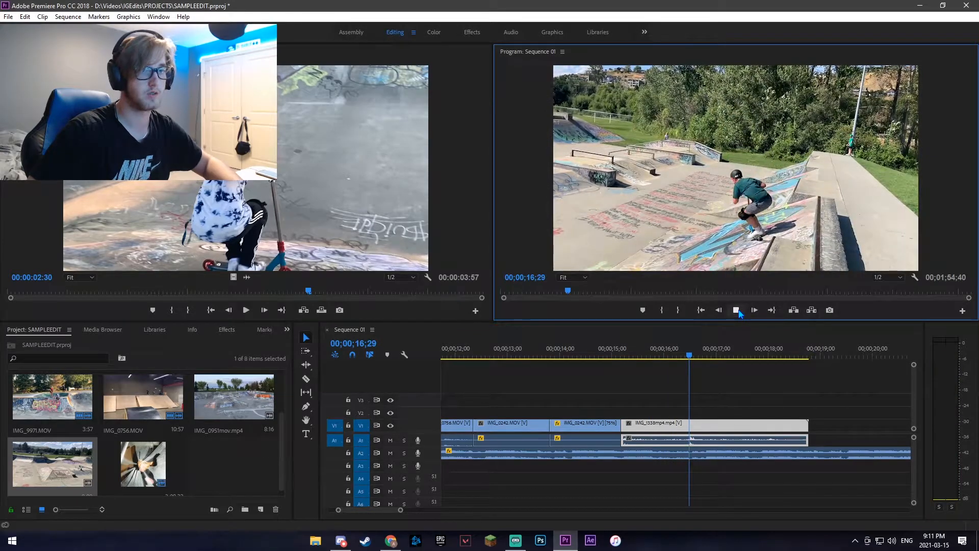
click(740, 312)
drag(721, 356, 616, 356)
key(space)
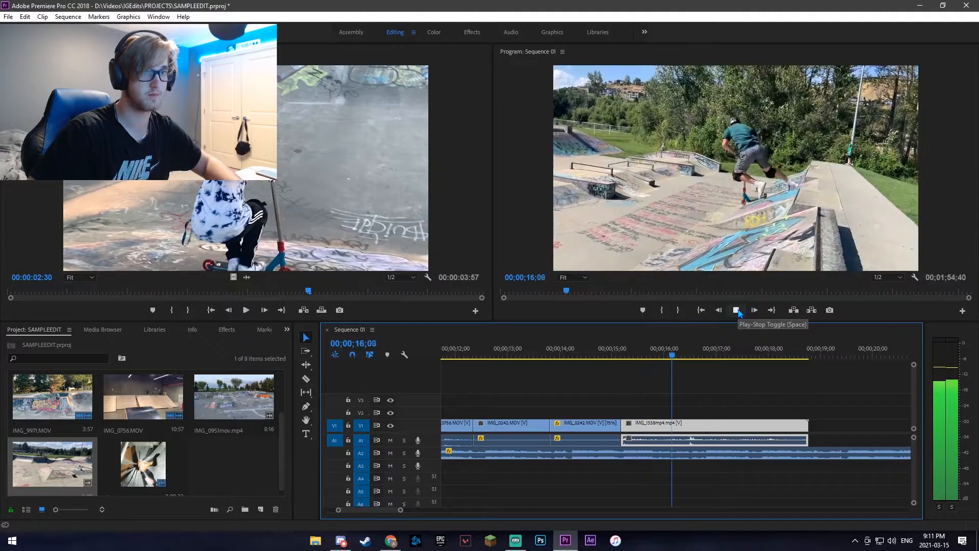
click(738, 312)
click(712, 454)
key(v)
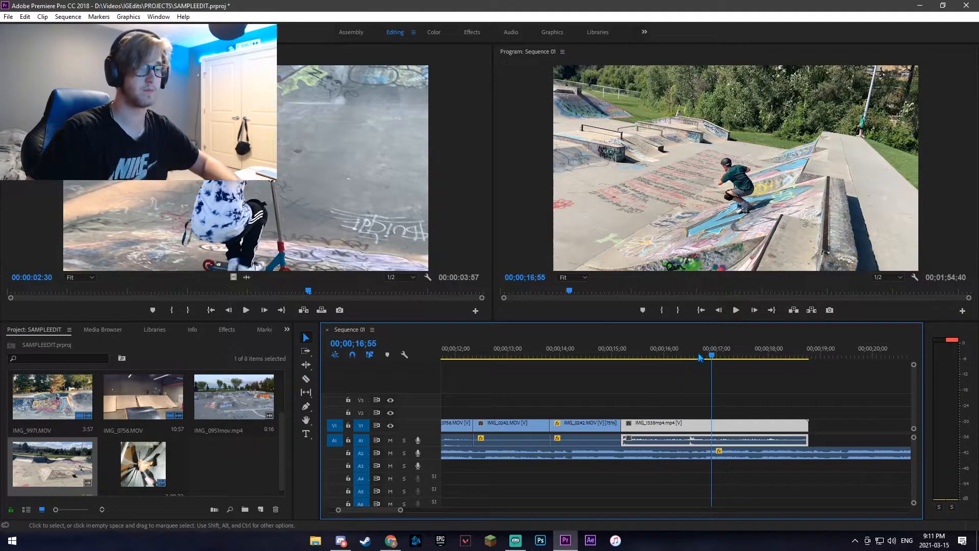
Shift the IMG_1338mp4.mp4 clip later so its landing lines up with the music split, and play the result
drag(654, 426, 682, 429)
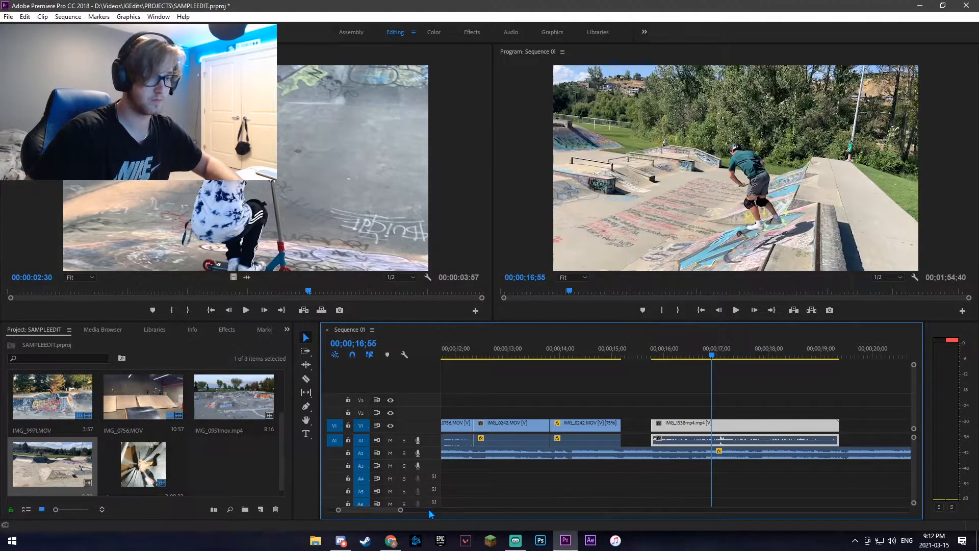
drag(400, 510, 368, 511)
scroll(478, 490, up, 3)
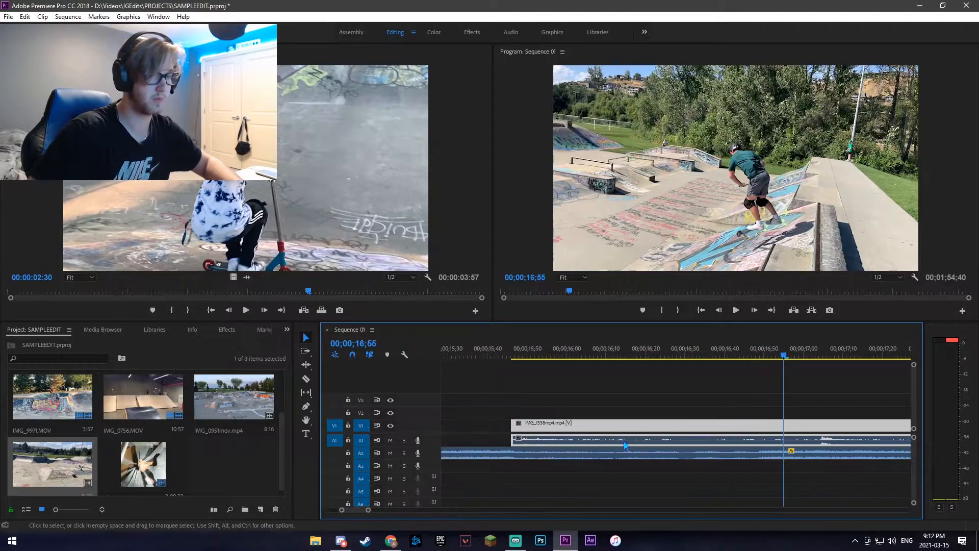
drag(555, 432, 546, 430)
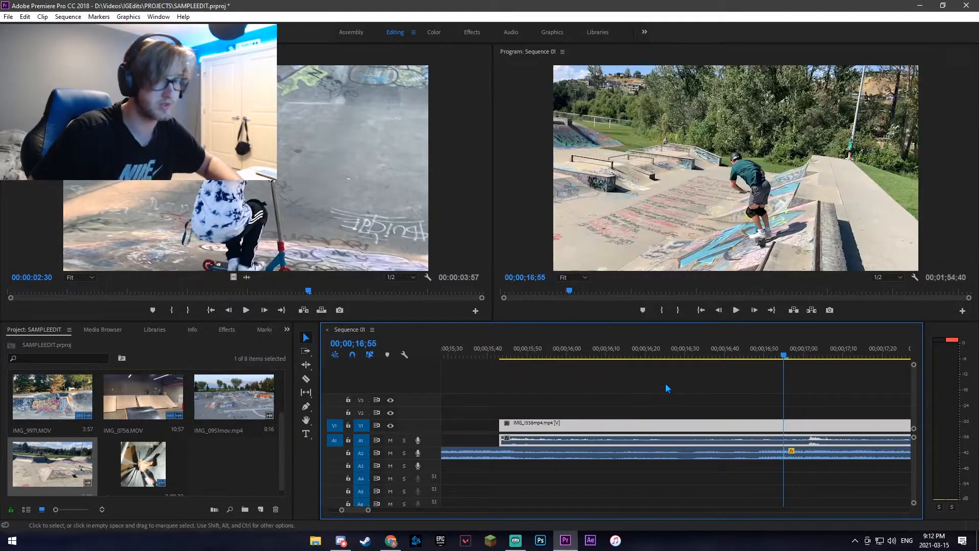
click(680, 353)
click(737, 309)
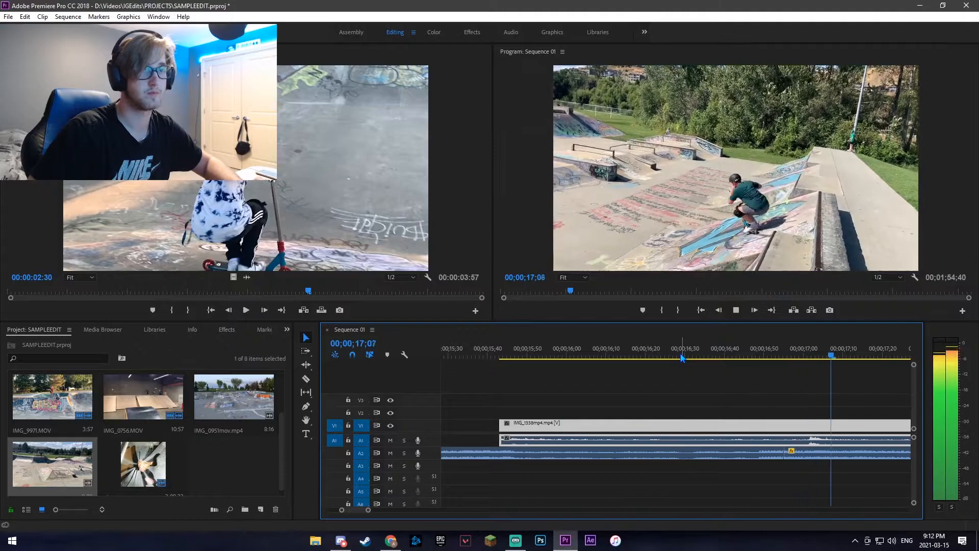
click(737, 309)
Extend the start of IMG_1338mp4.mp4 back to the end of IMG_0242.MOV, play the join and check the landing at 00;00;16;57
scroll(515, 465, up, 3)
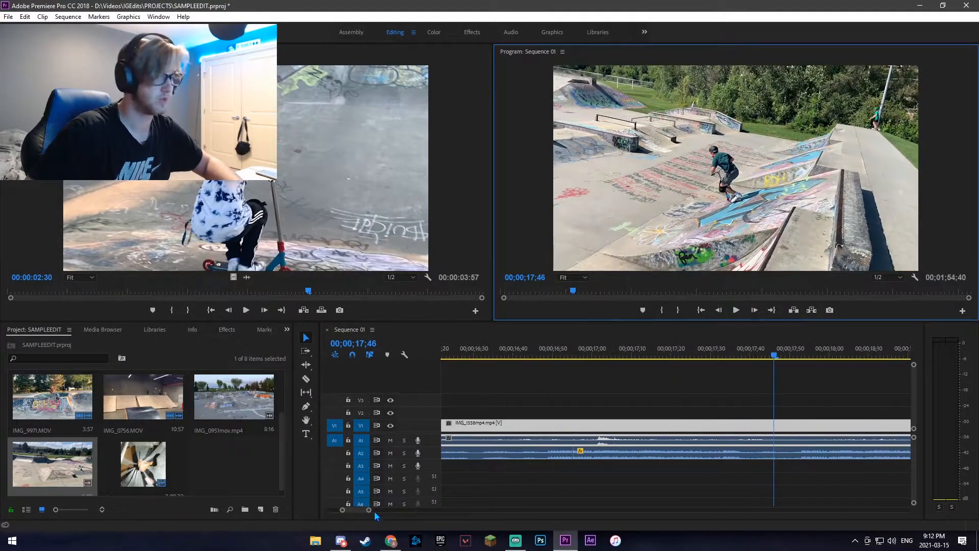
drag(376, 514, 468, 509)
drag(623, 428, 614, 428)
drag(468, 511, 415, 511)
drag(601, 348, 556, 361)
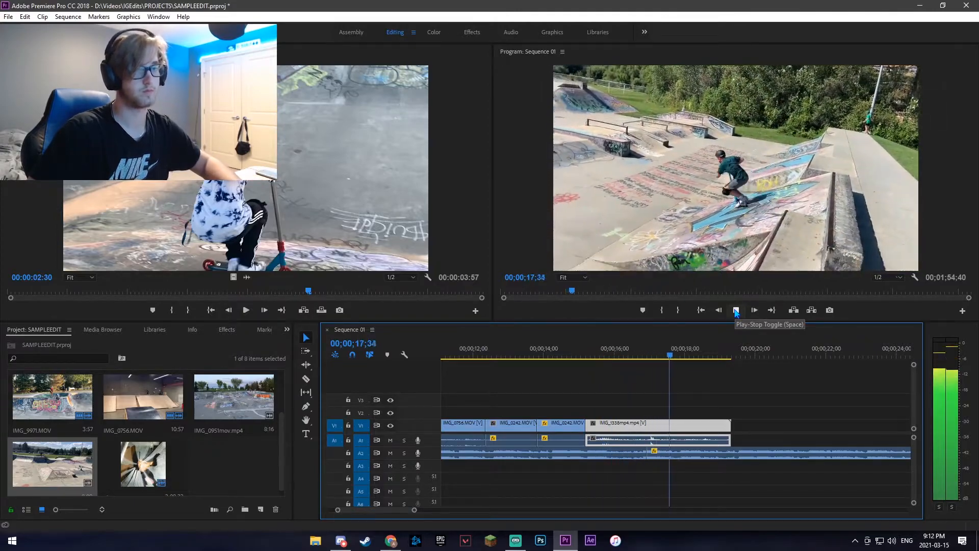
click(736, 310)
mouse_move(676, 360)
mouse_down()
mouse_move(648, 358)
mouse_move(681, 355)
mouse_up()
key(equal)
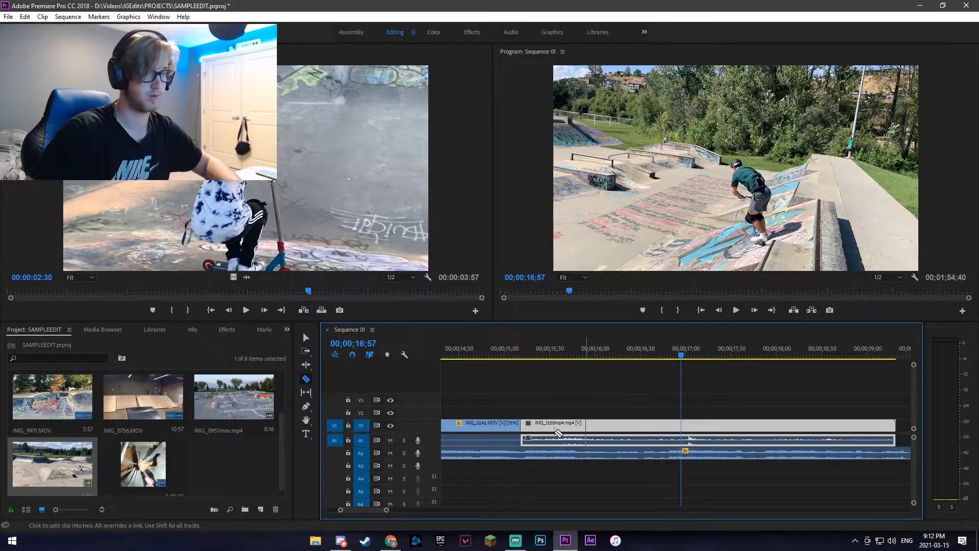
key(v)
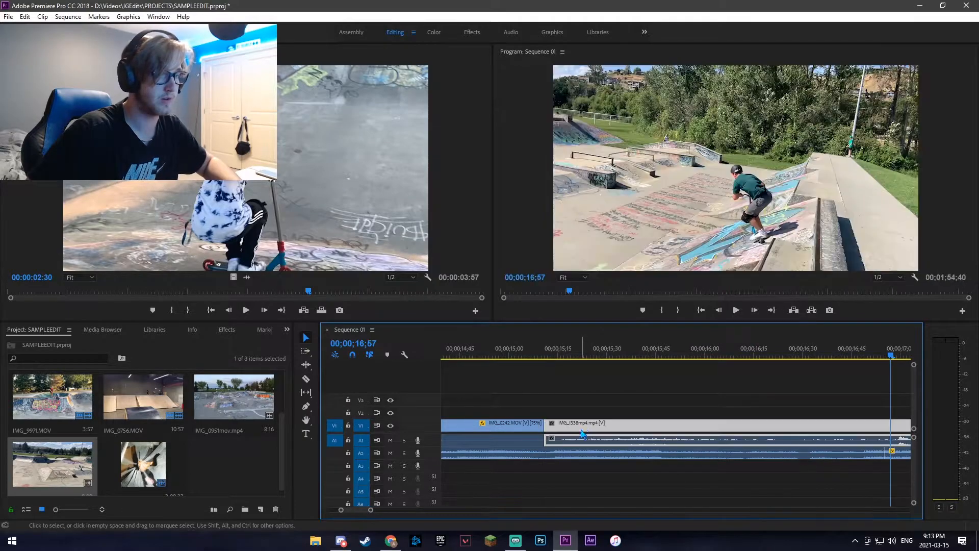
Play the IMG_1338mp4.mp4 clip against the music, then return to the landing at 00;00;17;00
scroll(589, 444, down, 10)
scroll(592, 446, down, 5)
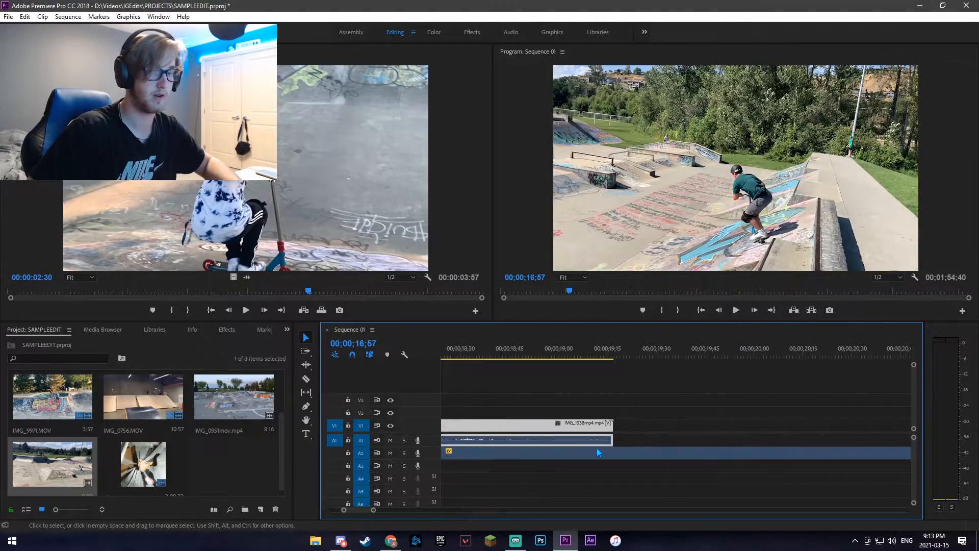
drag(376, 511, 399, 511)
drag(666, 343, 613, 345)
key(space)
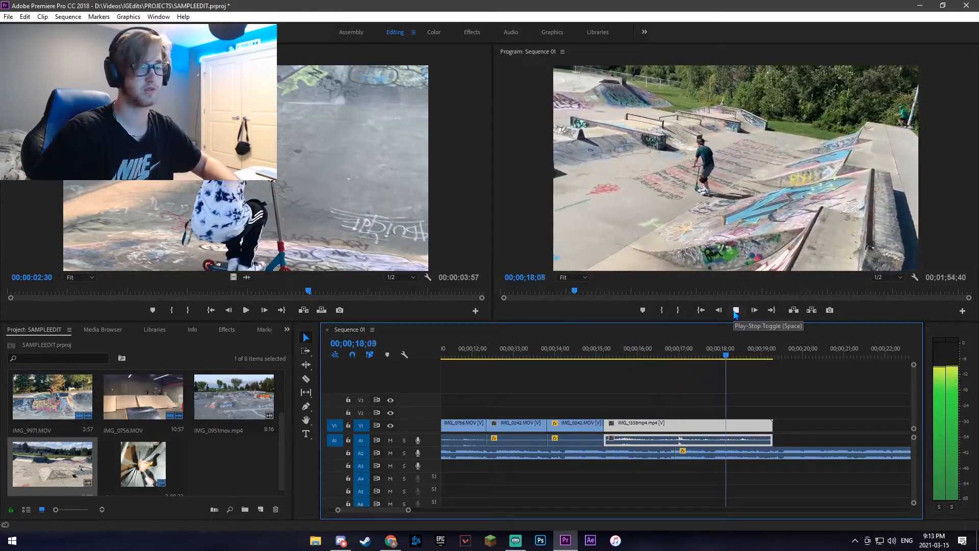
click(736, 310)
drag(733, 360, 679, 361)
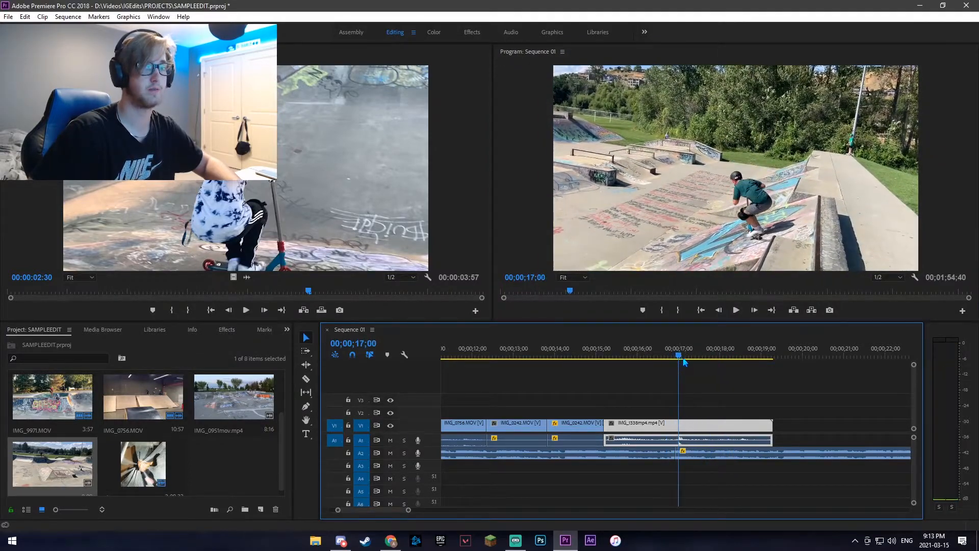
Lower the audio gain of the IMG_1338mp4.mp4 clip
right_click(699, 440)
click(768, 325)
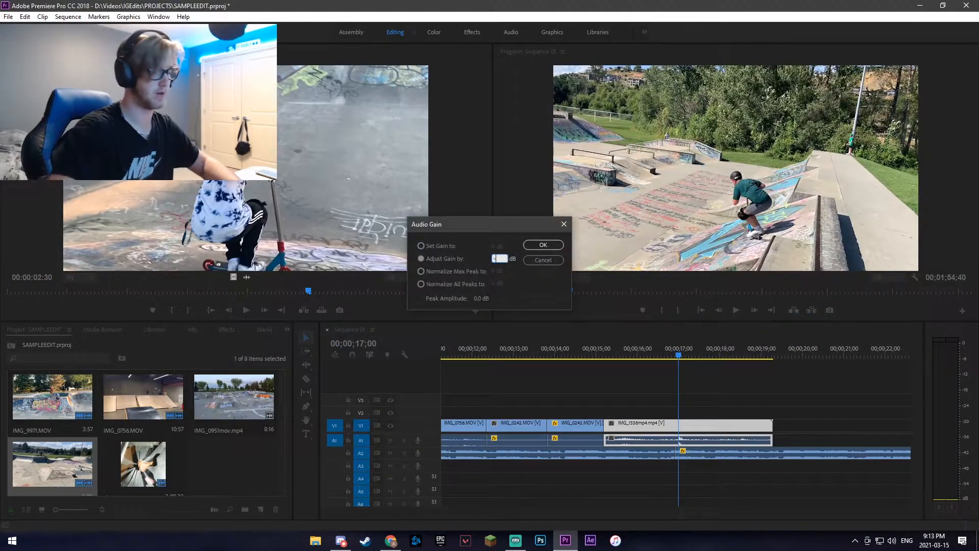
text(-1)
key(Return)
Replay the edit from IMG_0242.MOV through the landing and trim the end of IMG_1338mp4.mp4 to about 00;00;18;10
drag(669, 352, 557, 356)
click(735, 310)
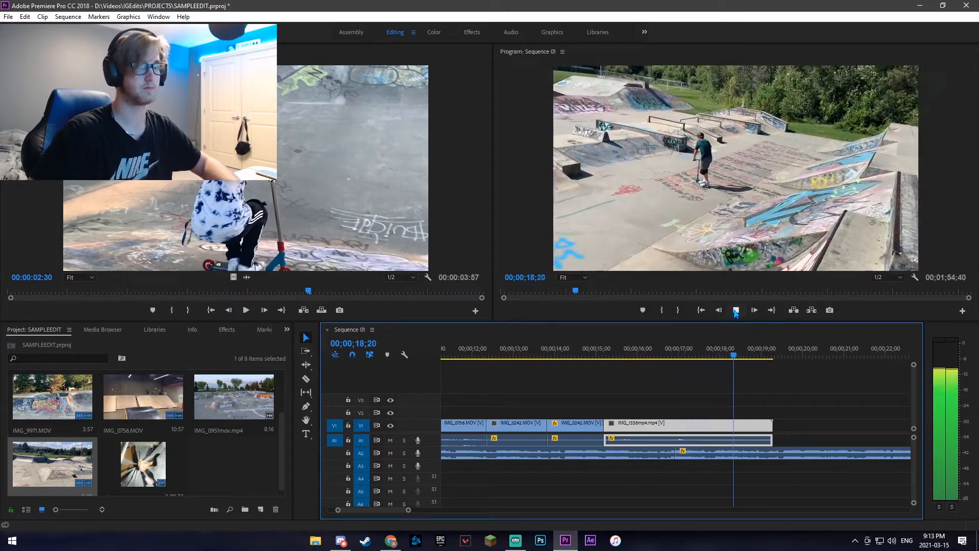
click(736, 310)
drag(772, 426, 725, 429)
Add IMG_0951mov.mp4 to the sequence directly after the IMG_1338mp4.mp4 clip
scroll(734, 422, down, 3)
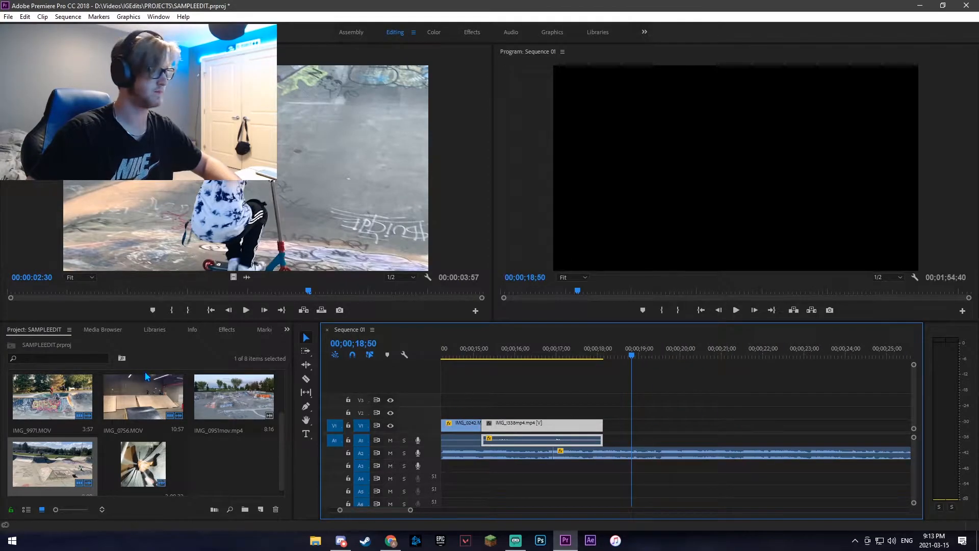
scroll(188, 429, up, 1)
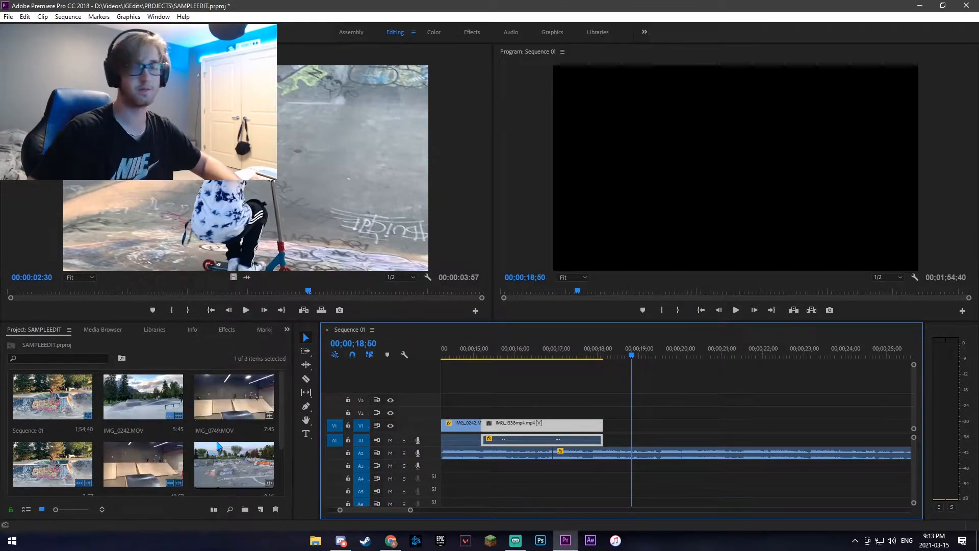
drag(224, 462, 608, 430)
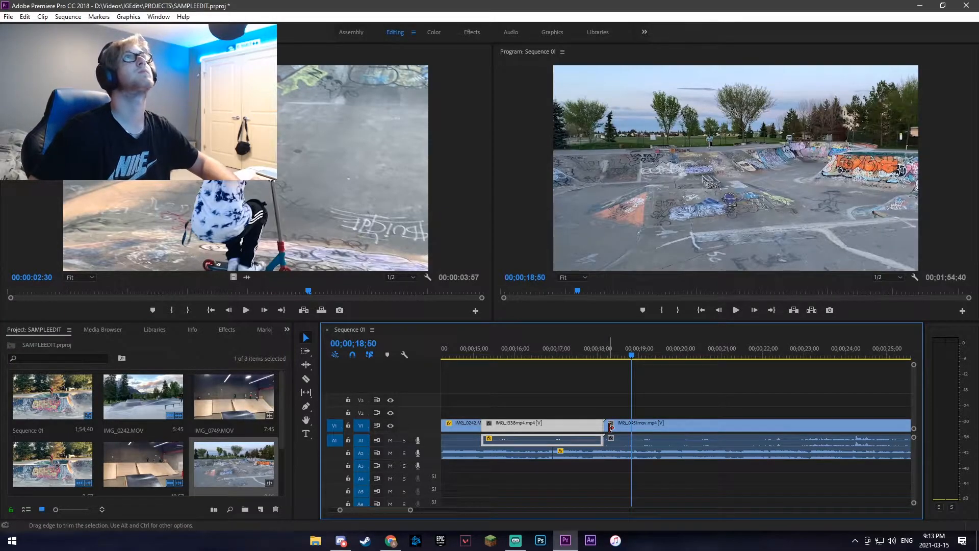
scroll(605, 429, down, 3)
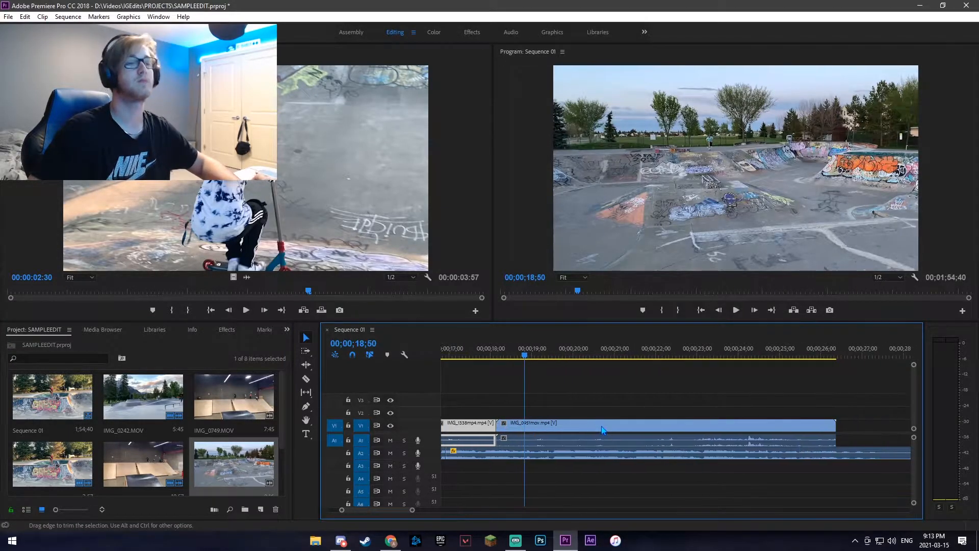
Split IMG_0951mov.mp4 at 00;00;22;44, delete the first part and move the rest back against IMG_1338mp4.mp4
drag(525, 362, 685, 354)
click(686, 426)
key(v)
click(625, 426)
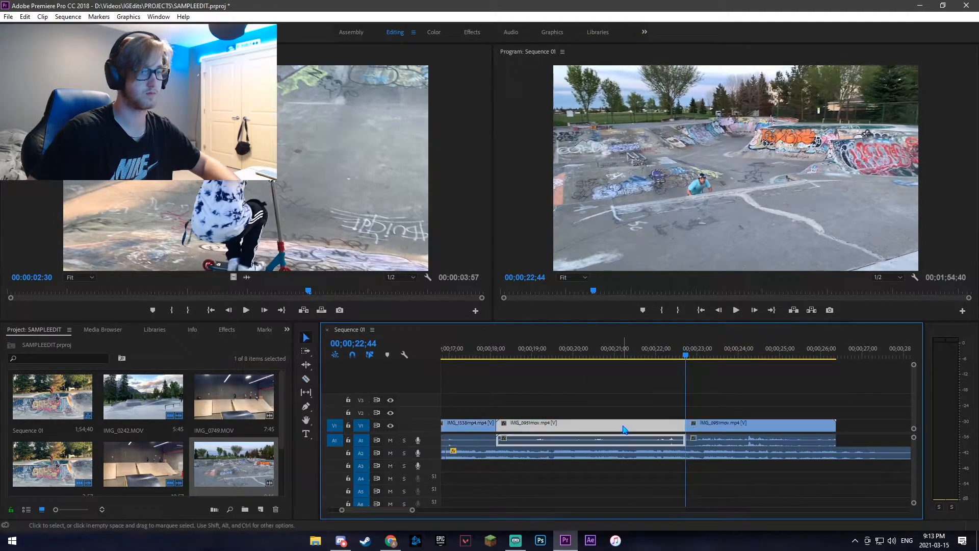
right_click(625, 426)
click(691, 39)
drag(739, 426, 550, 426)
Lower the audio gain of the IMG_0951mov.mp4 clip
click(516, 356)
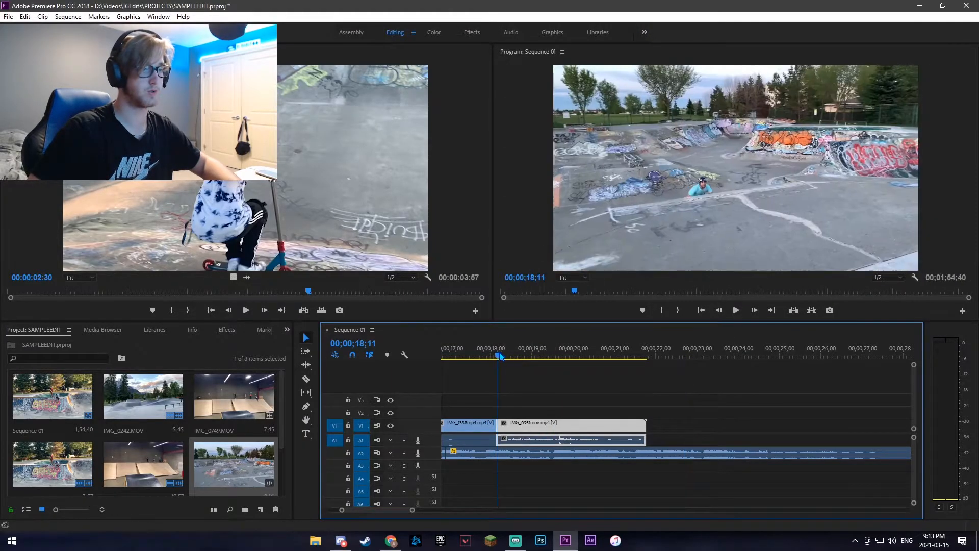
right_click(557, 425)
click(652, 322)
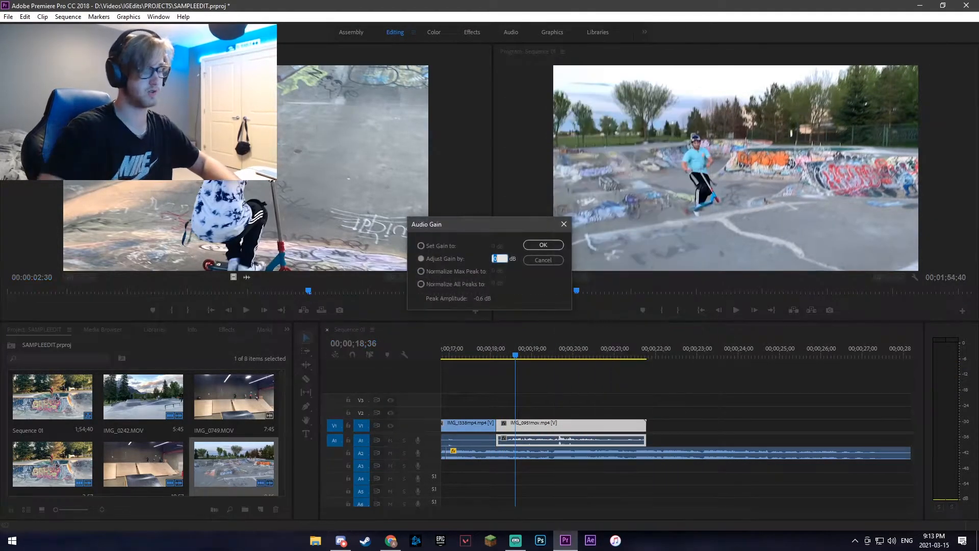
key(Return)
Play the join from IMG_1338mp4.mp4 into IMG_0951mov.mp4 twice to hear where the landing falls against the music
click(544, 355)
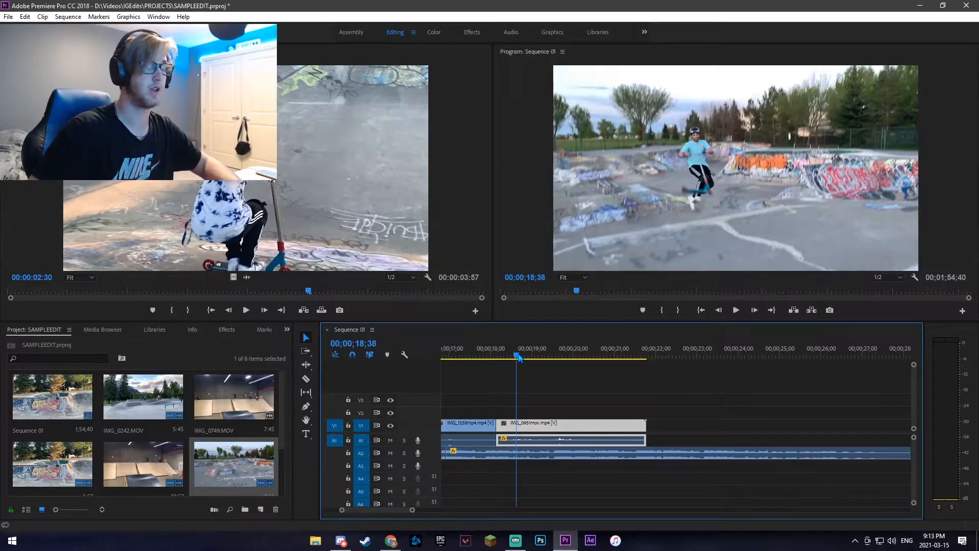
key(Up)
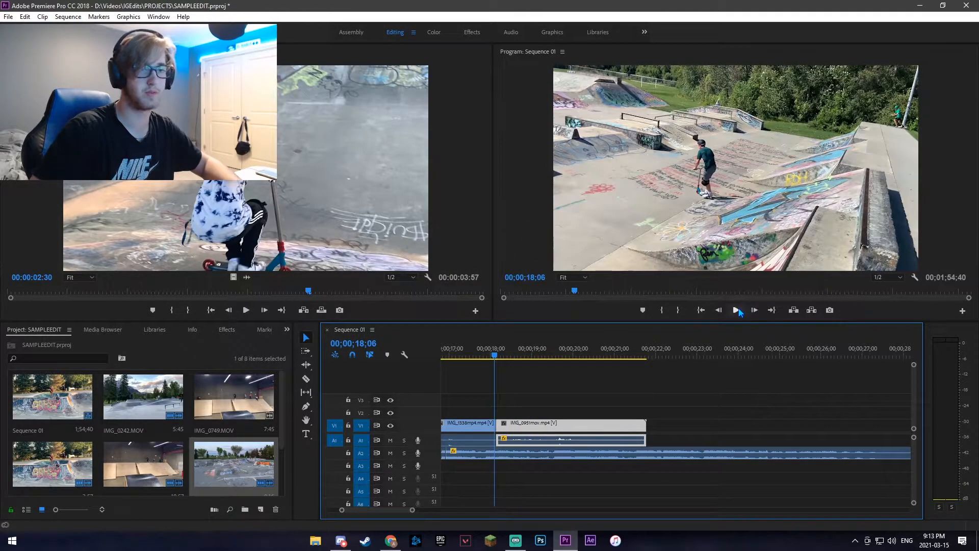
click(737, 311)
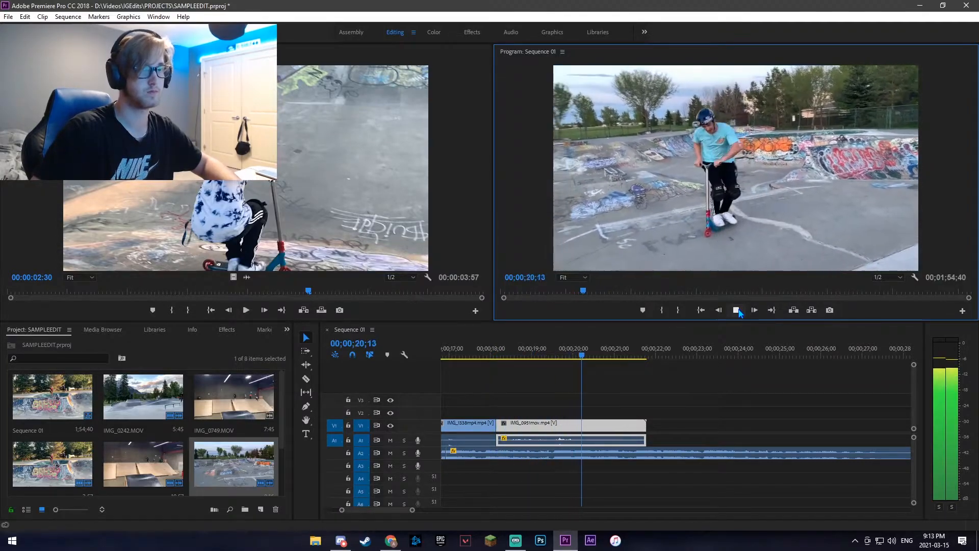
key(space)
drag(595, 356, 517, 362)
click(736, 310)
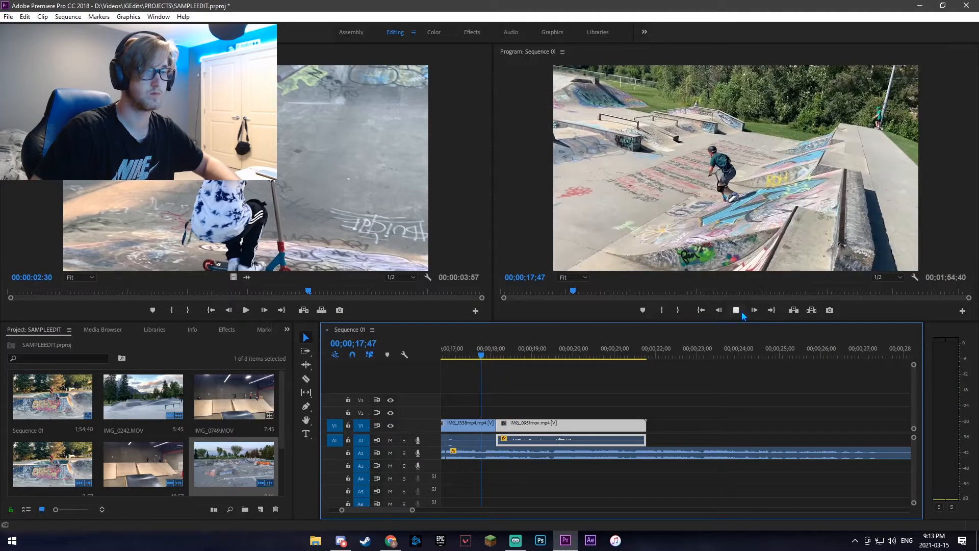
click(736, 311)
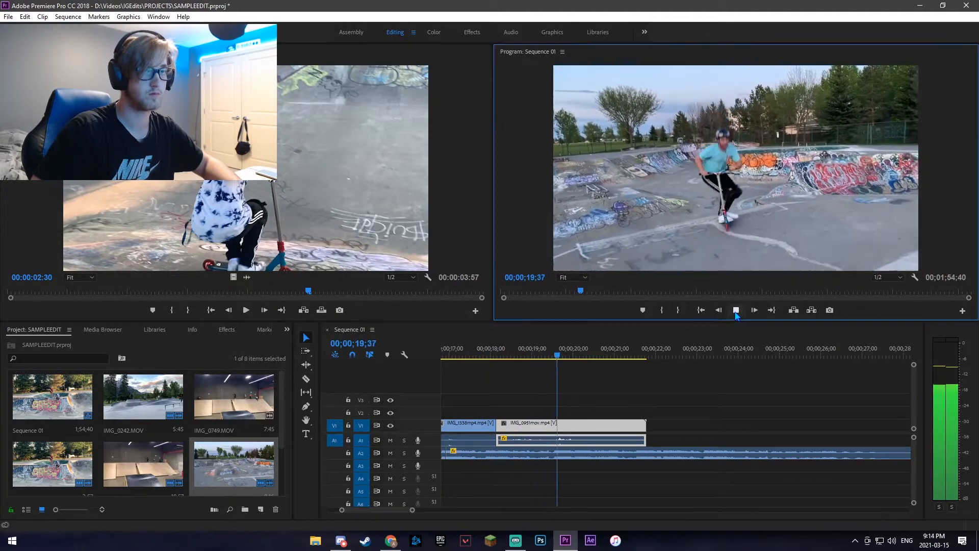
Split the music track at the beat at 00;00;19;31
click(554, 355)
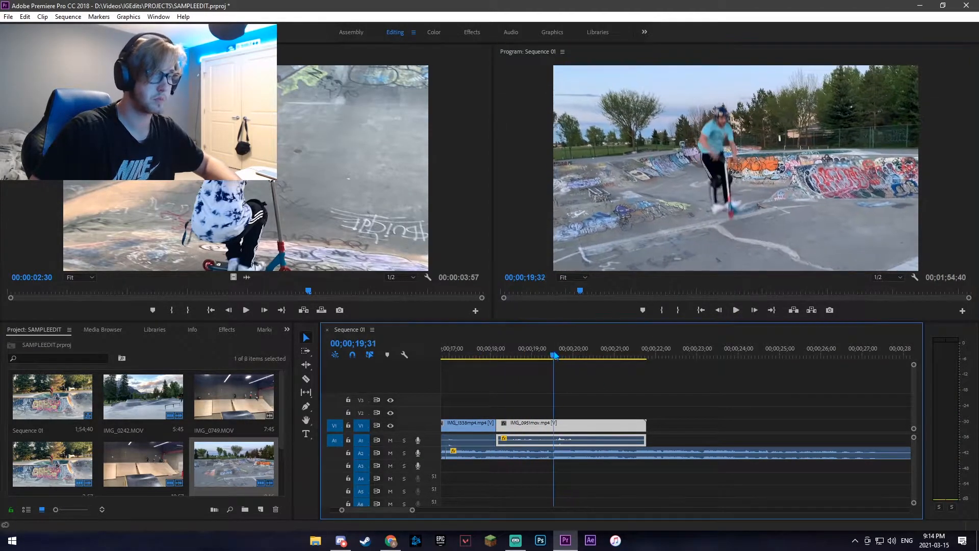
drag(412, 511, 384, 515)
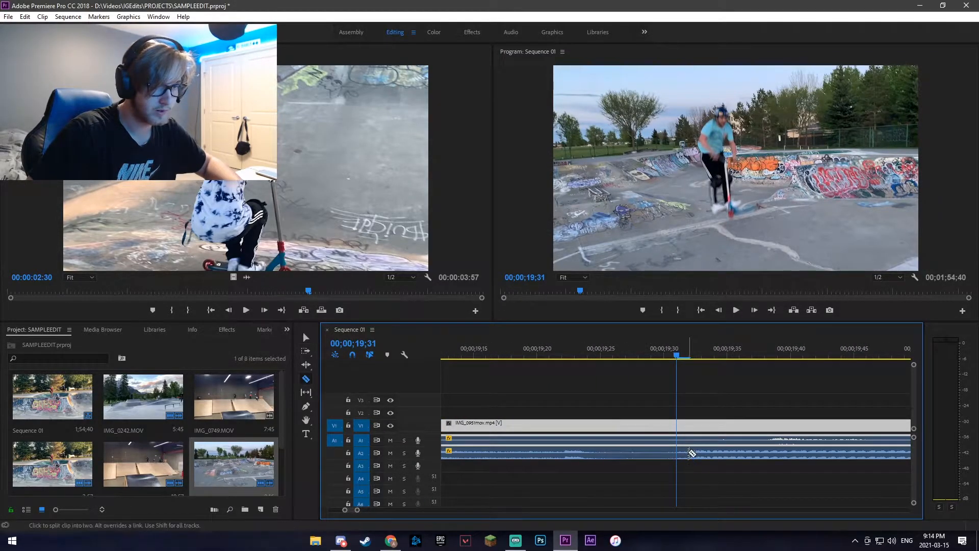
click(679, 453)
key(v)
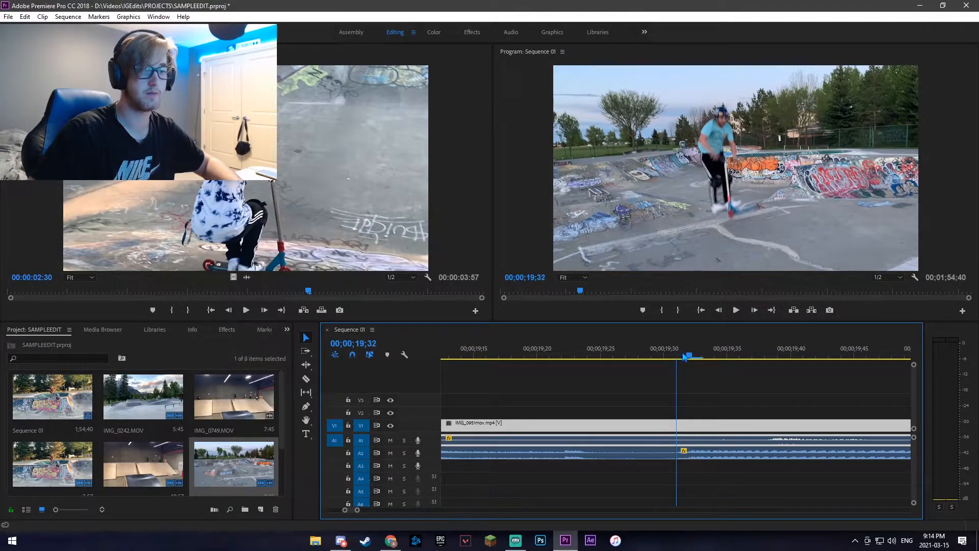
Step through the landing frames around the new music split and play IMG_0951mov.mp4 across it
drag(692, 356, 716, 356)
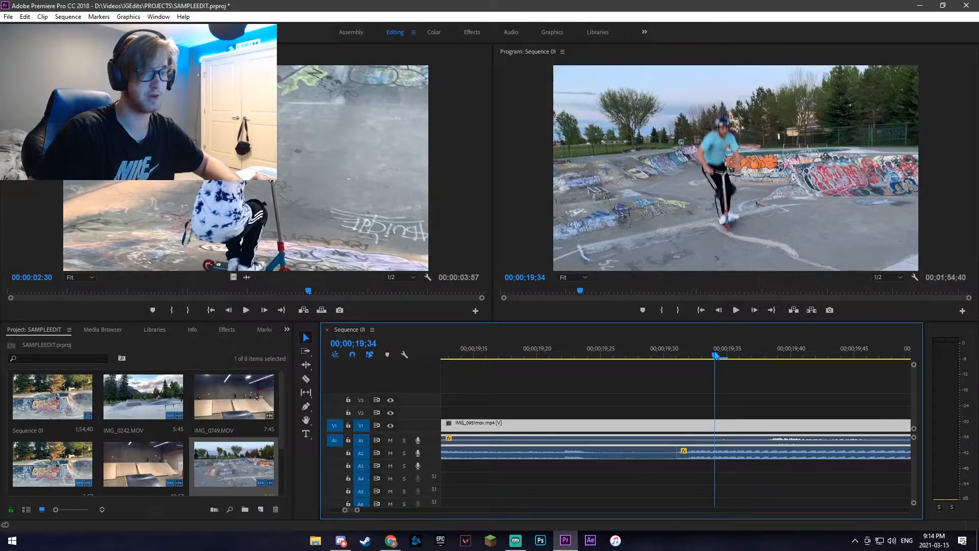
drag(716, 355, 678, 355)
key(minus)
click(733, 316)
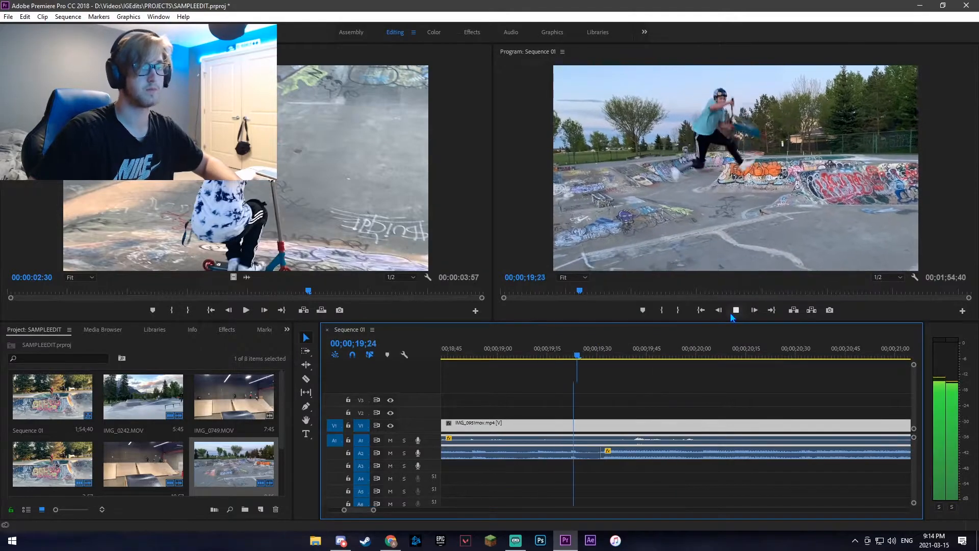
click(735, 311)
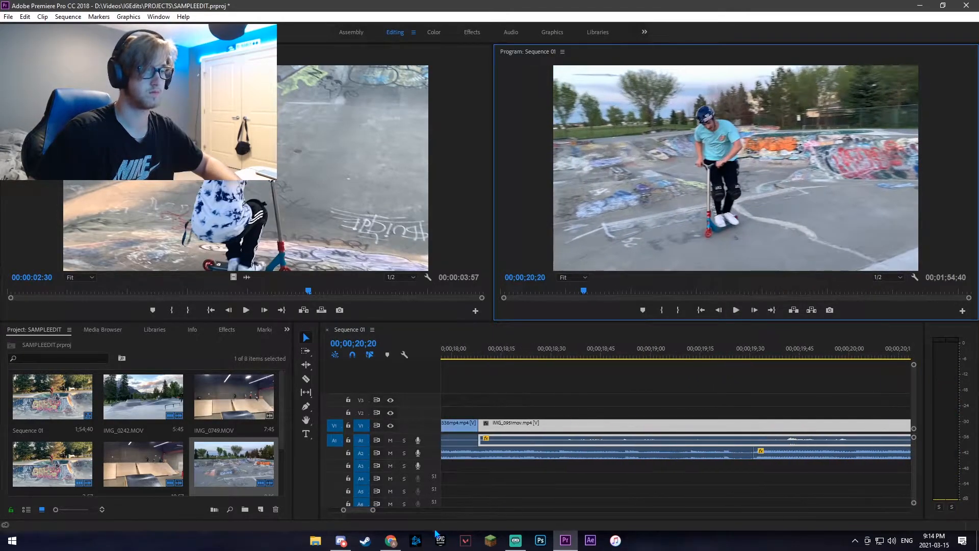
Replay the join into IMG_0951mov.mp4 and compare its landing frame with the music split at 00;00;19;31
drag(373, 512, 388, 510)
scroll(617, 456, up, 5)
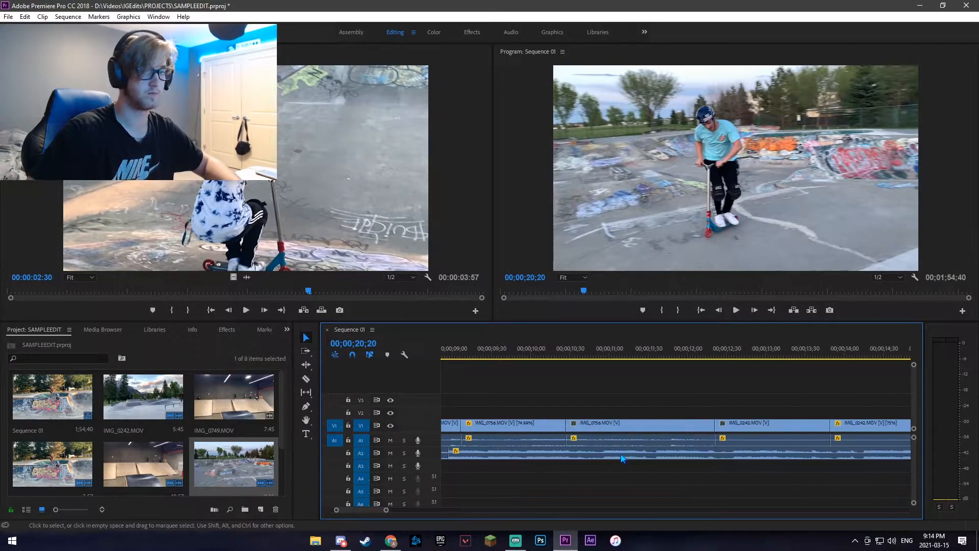
scroll(621, 462, down, 5)
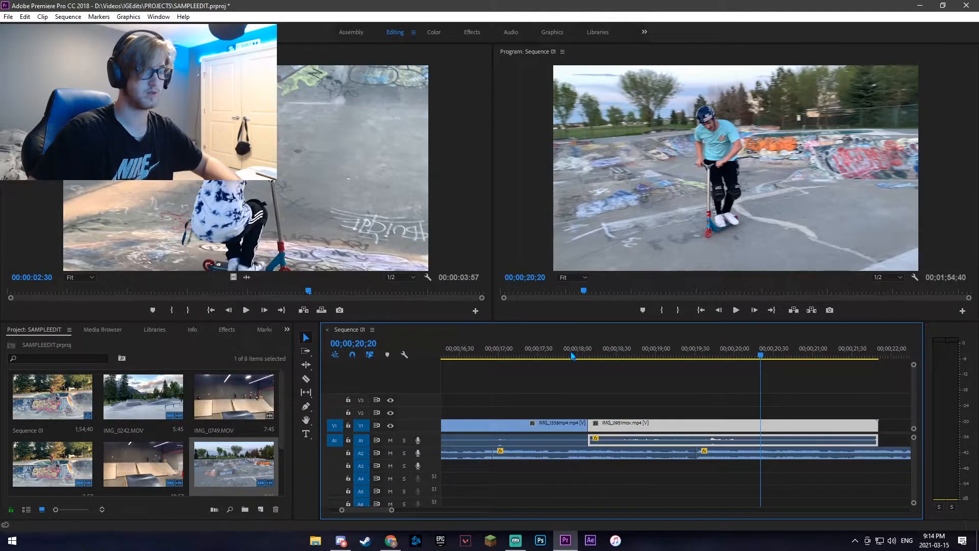
click(736, 310)
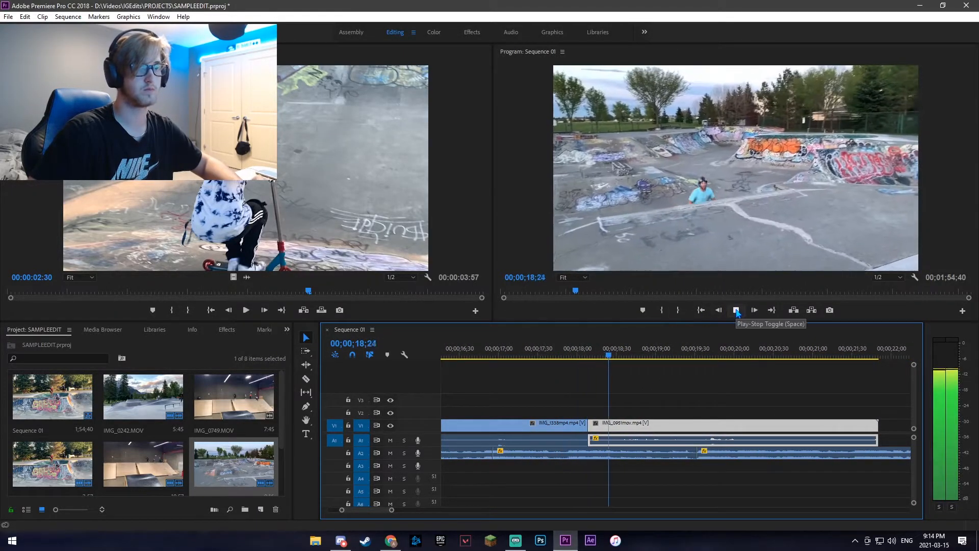
click(736, 310)
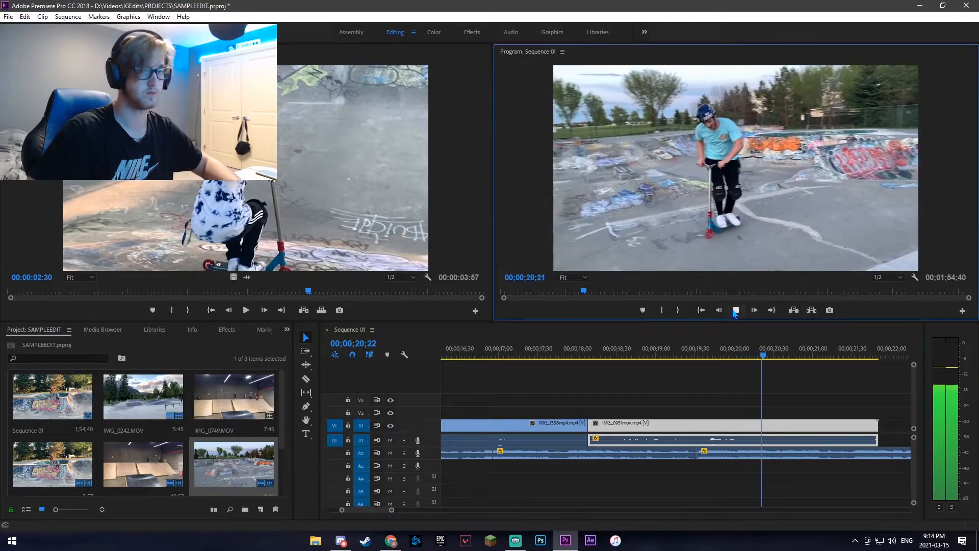
click(705, 357)
drag(705, 357, 699, 359)
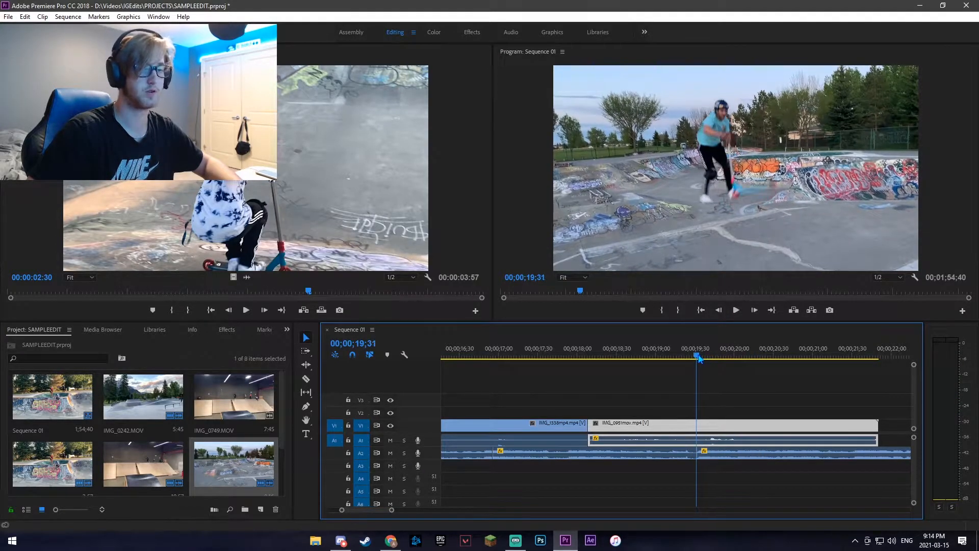
Trim a few frames off the start of IMG_0951mov.mp4, keep it against IMG_1338mp4.mp4, and play the result
scroll(702, 377, down, 3)
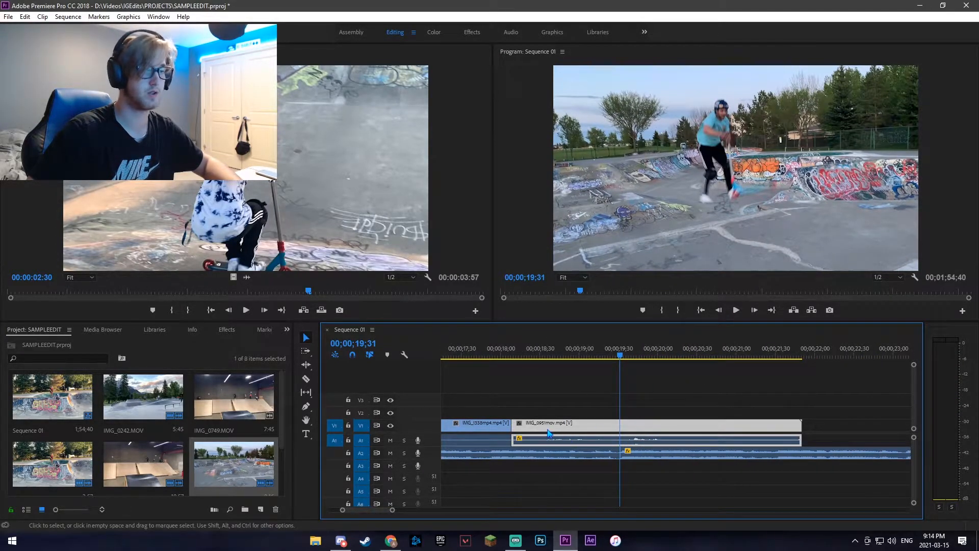
drag(517, 423, 526, 427)
click(549, 356)
click(735, 310)
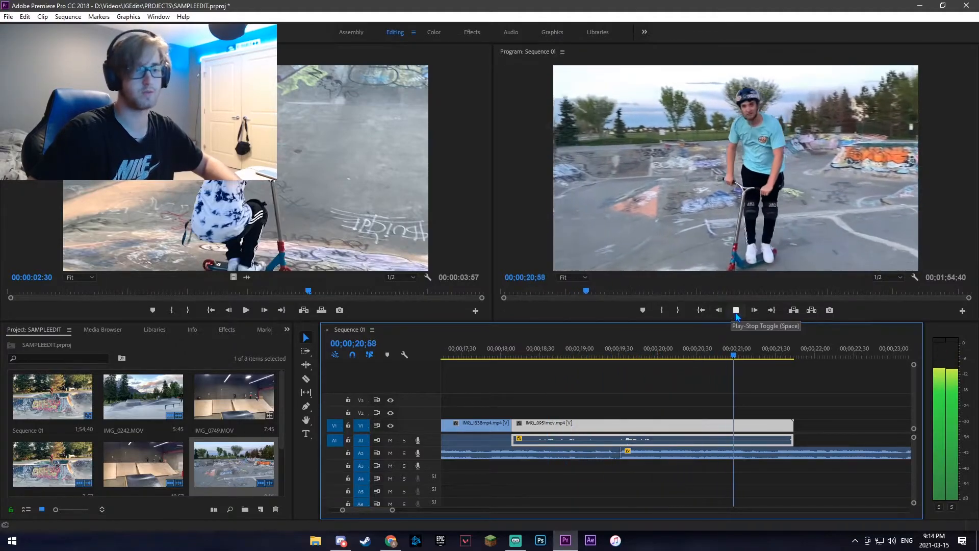
click(737, 311)
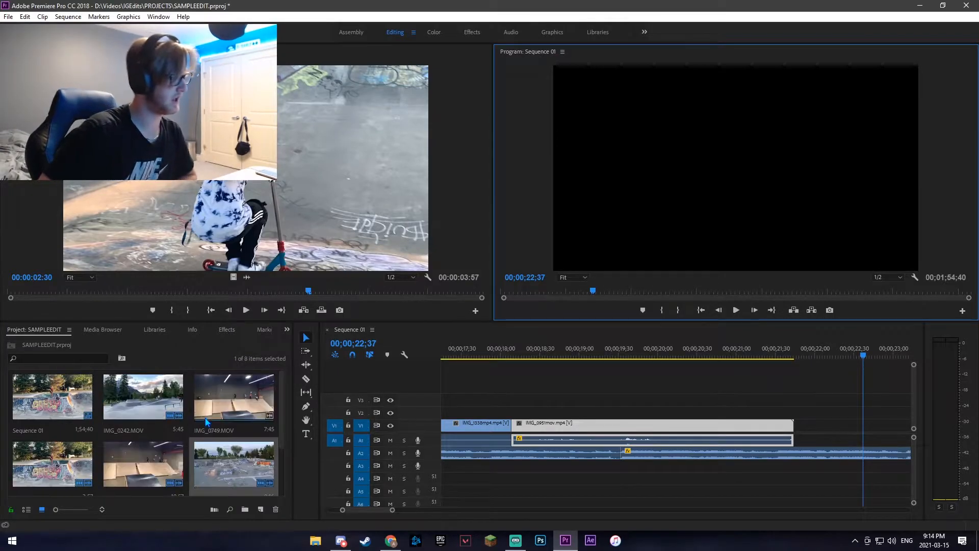
Add IMG_0749.MOV after IMG_0951mov.mp4, split it at 00;00;23;53 and remove the part before the split
drag(217, 405, 794, 443)
scroll(794, 443, down, 2)
drag(634, 355, 698, 362)
scroll(668, 382, down, 2)
drag(614, 357, 626, 359)
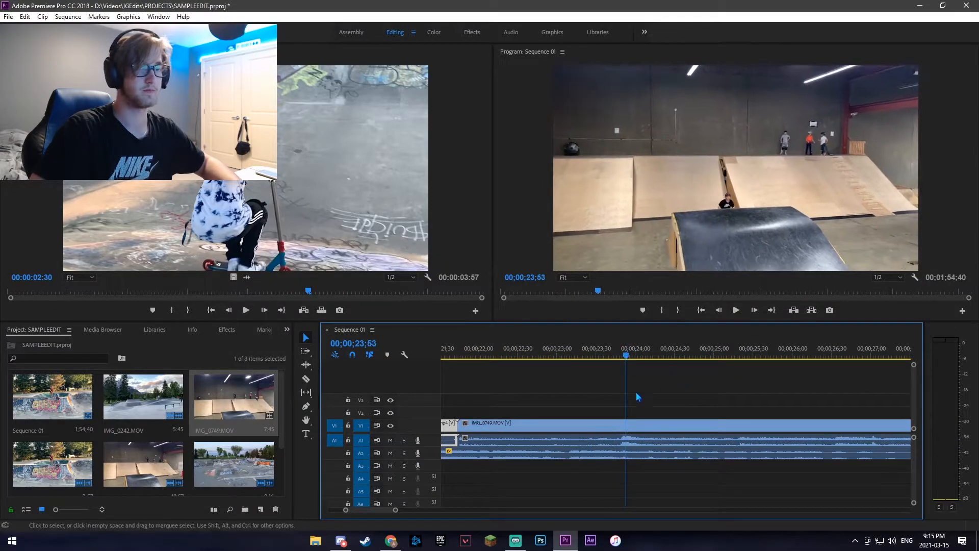
right_click(571, 433)
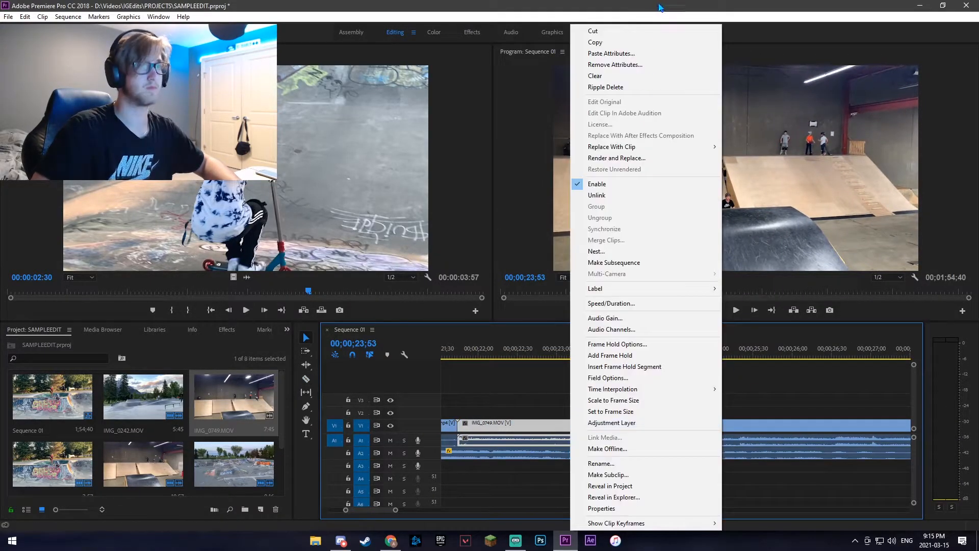
click(593, 31)
Lower the audio gain of the remaining IMG_0749.MOV clip and move it back against the end of IMG_0951mov.mp4
right_click(693, 428)
click(750, 317)
key(Return)
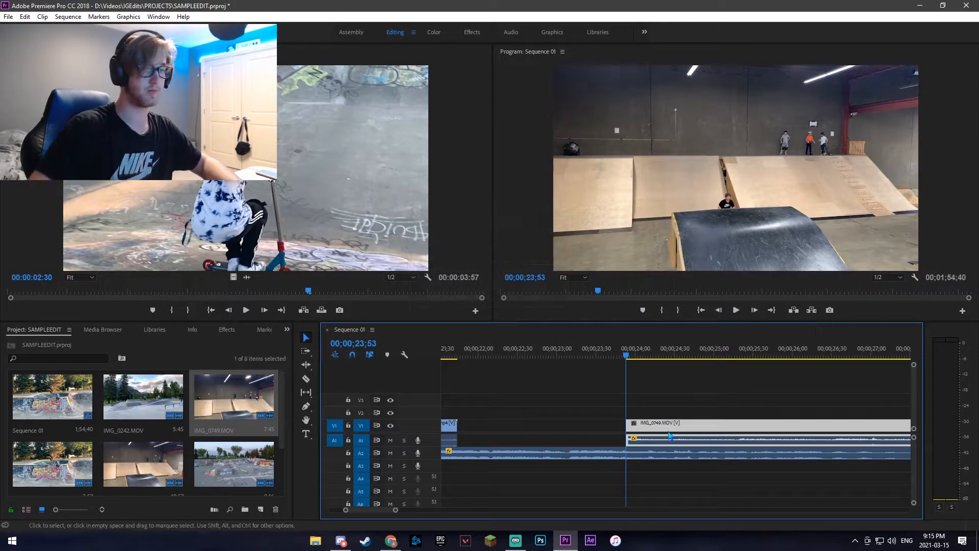
drag(658, 428, 493, 428)
click(468, 355)
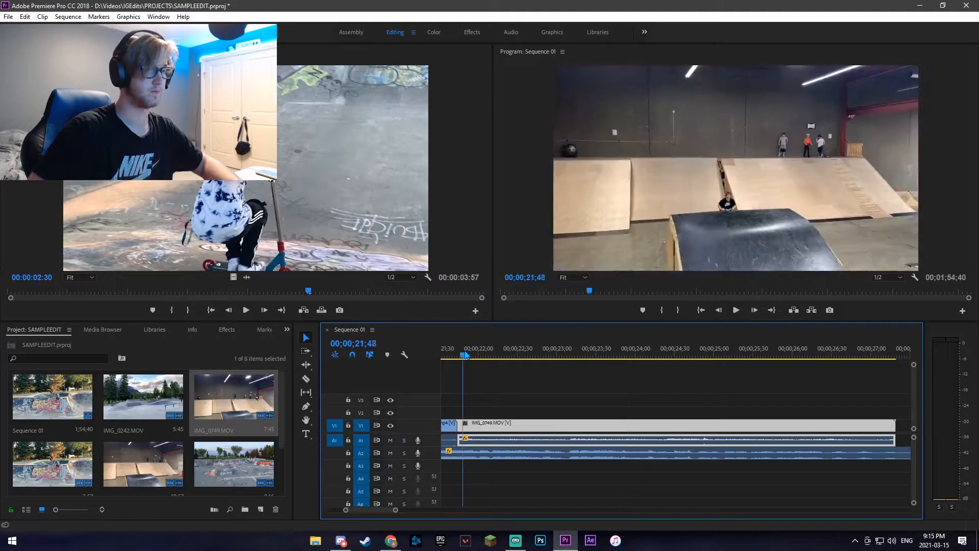
Cut the middle section out of IMG_0749.MOV up to 00;00;24;56 and move the remaining part back against the first part
drag(470, 354, 668, 351)
key(c)
click(628, 426)
key(v)
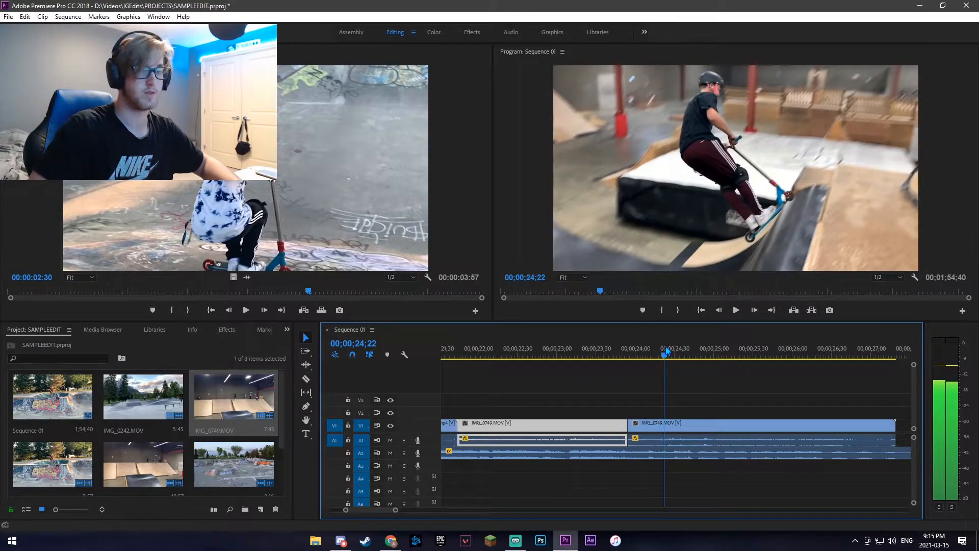
click(709, 354)
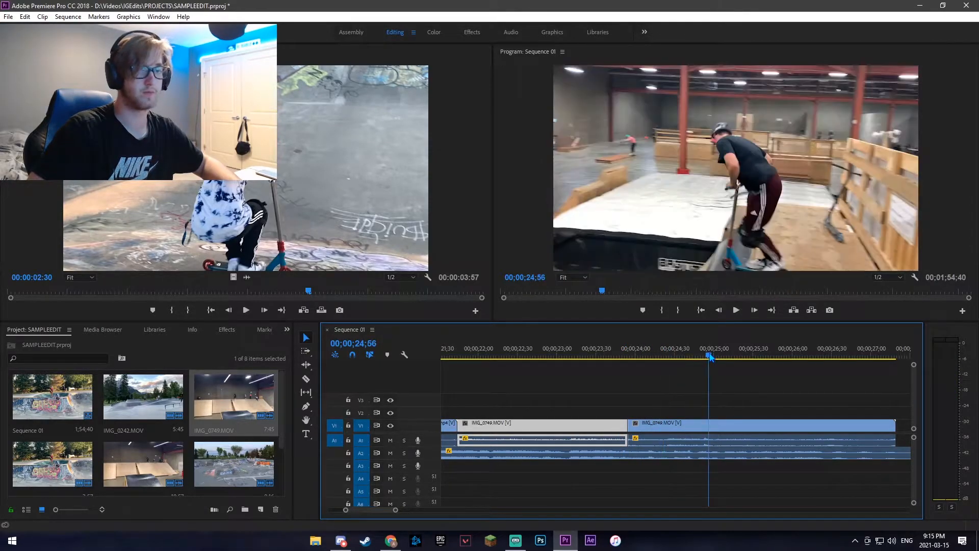
right_click(678, 436)
click(686, 29)
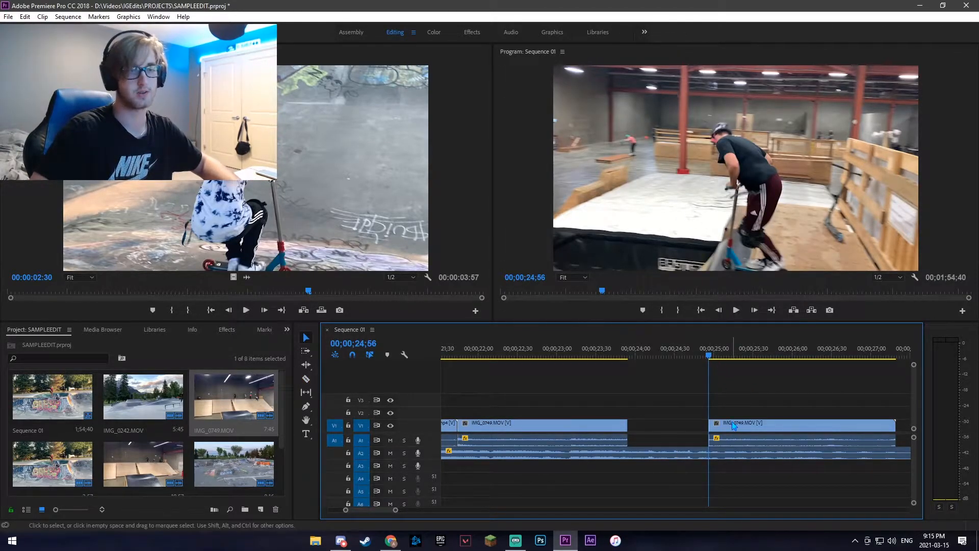
drag(734, 425, 652, 426)
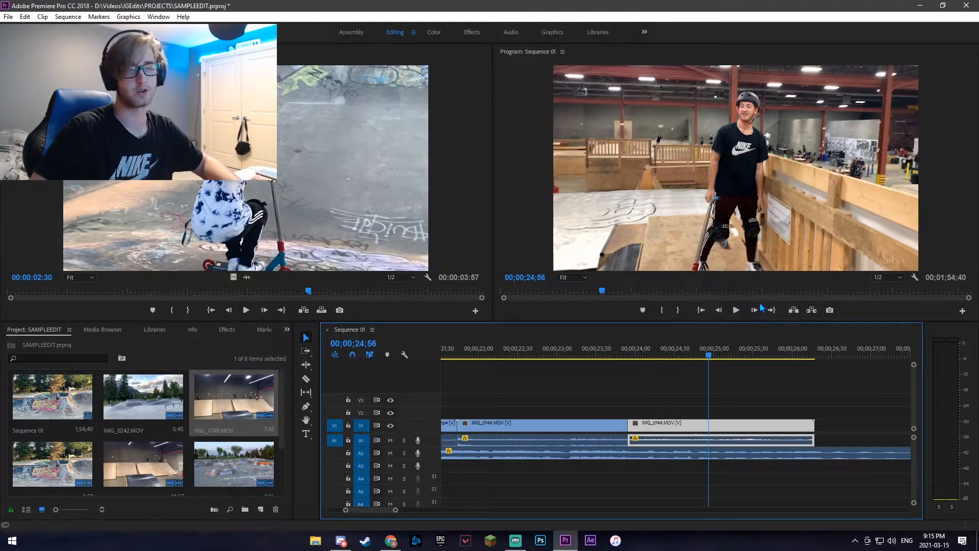
Shift the second IMG_0749.MOV part away to make room and set the first part's speed to 70%
drag(707, 354, 575, 366)
drag(676, 431, 788, 433)
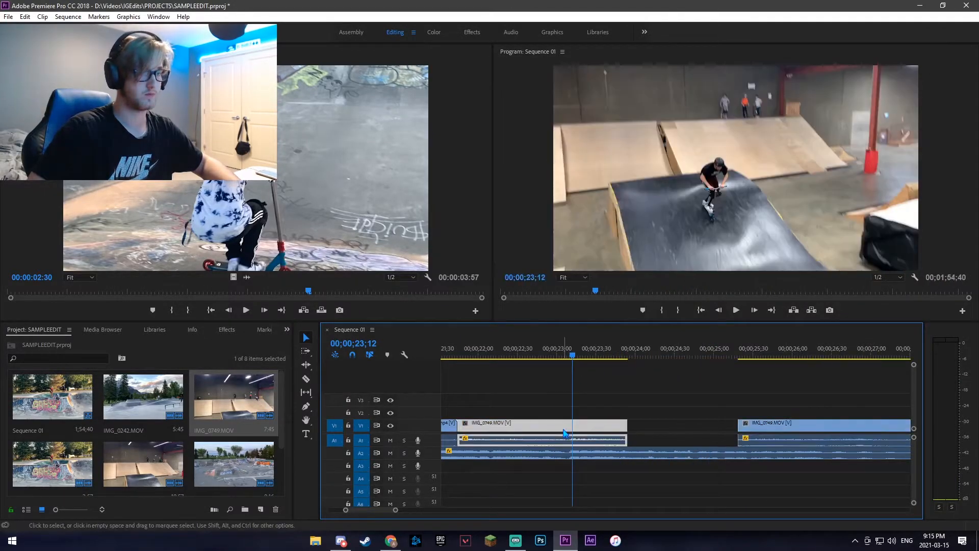
right_click(561, 426)
click(633, 306)
text(7)
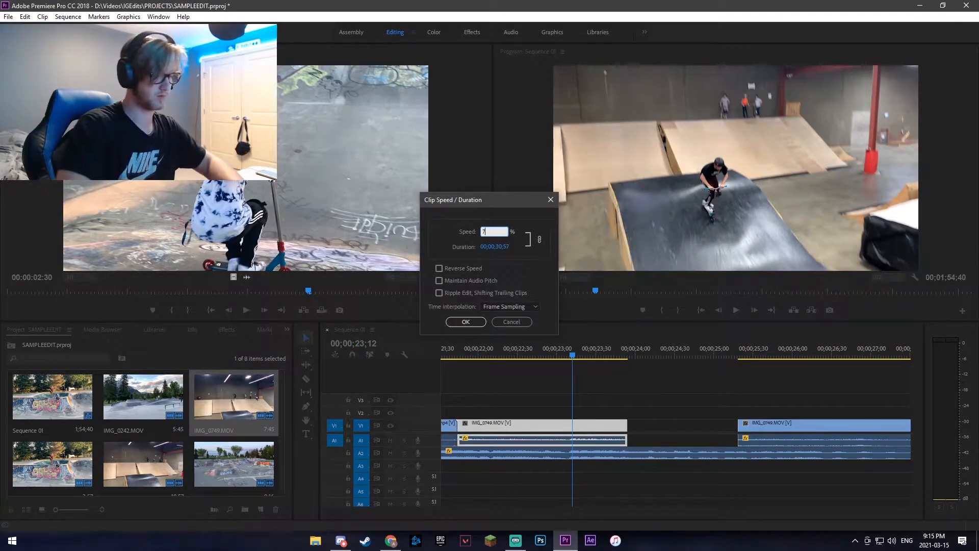
text(0)
key(Return)
Play back the slowed IMG_0749.MOV part from the end of IMG_0951mov.mp4
drag(525, 357, 454, 357)
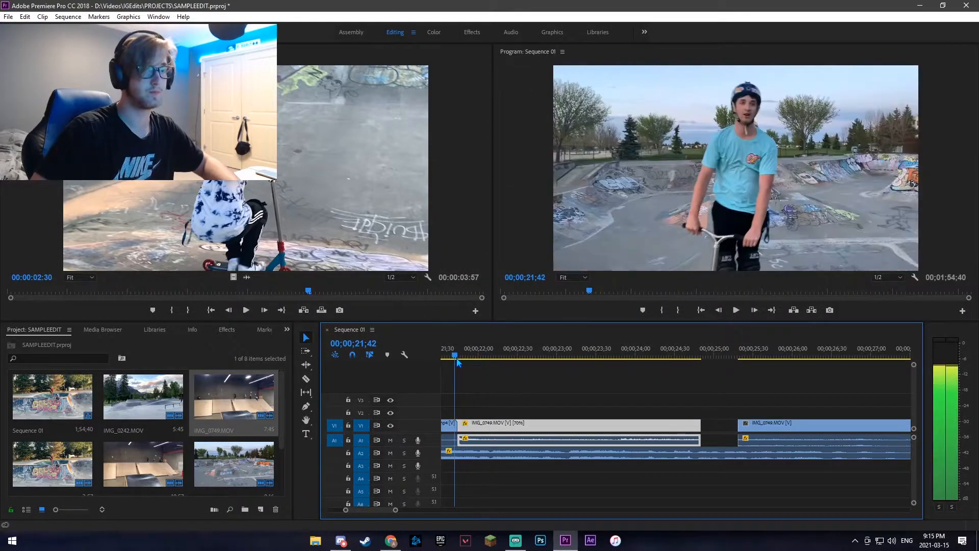
click(736, 310)
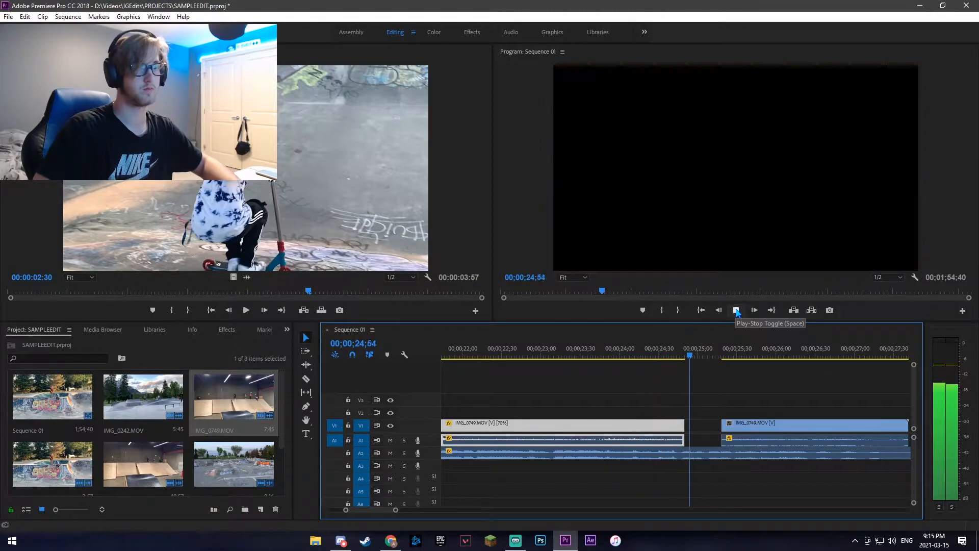
click(736, 310)
Move the second IMG_0749.MOV part against the first, set its speed to 70% and play it back
drag(750, 429, 714, 430)
right_click(713, 430)
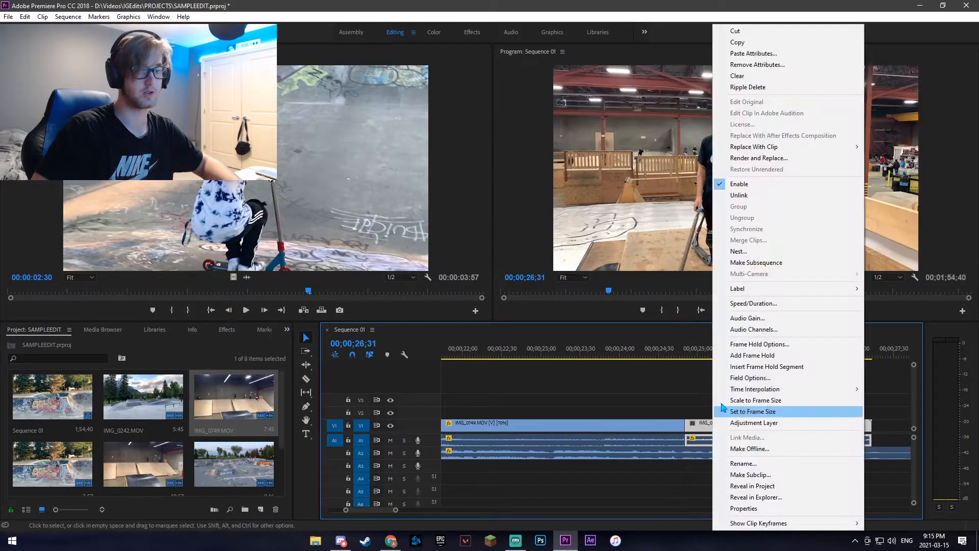
click(774, 303)
key(Return)
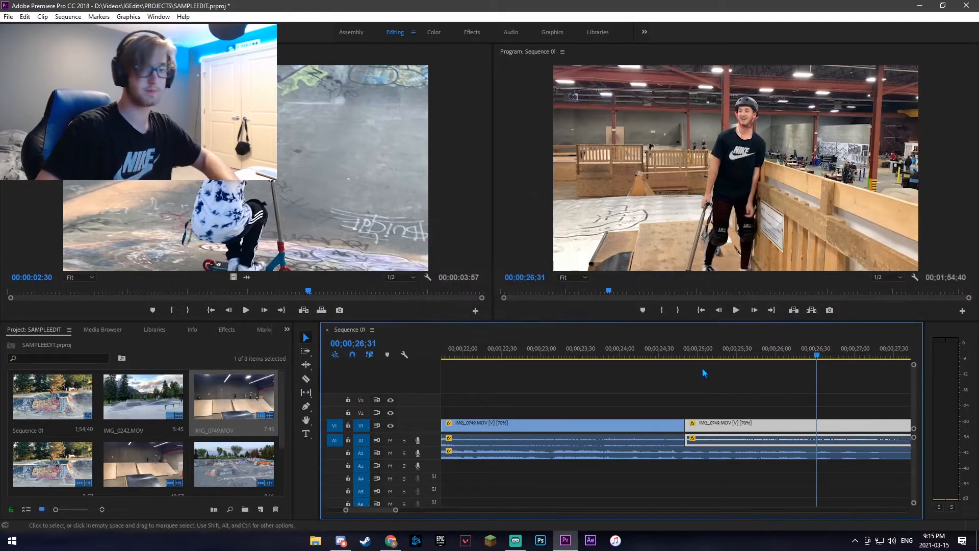
click(688, 356)
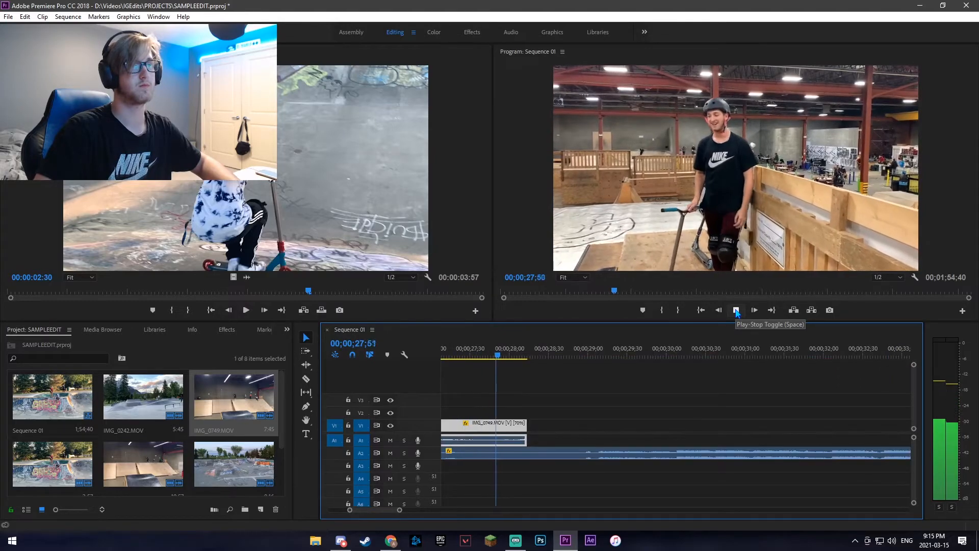
click(736, 310)
Adjust the second IMG_0749.MOV part's audio gain by -100 dB and play the ending
drag(510, 355, 545, 358)
scroll(579, 401, up, 13)
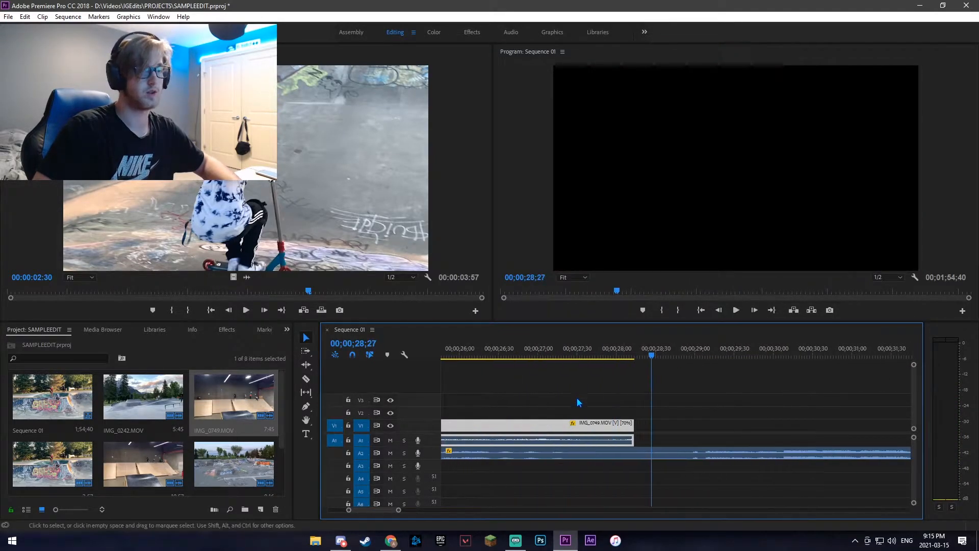
right_click(571, 431)
click(612, 317)
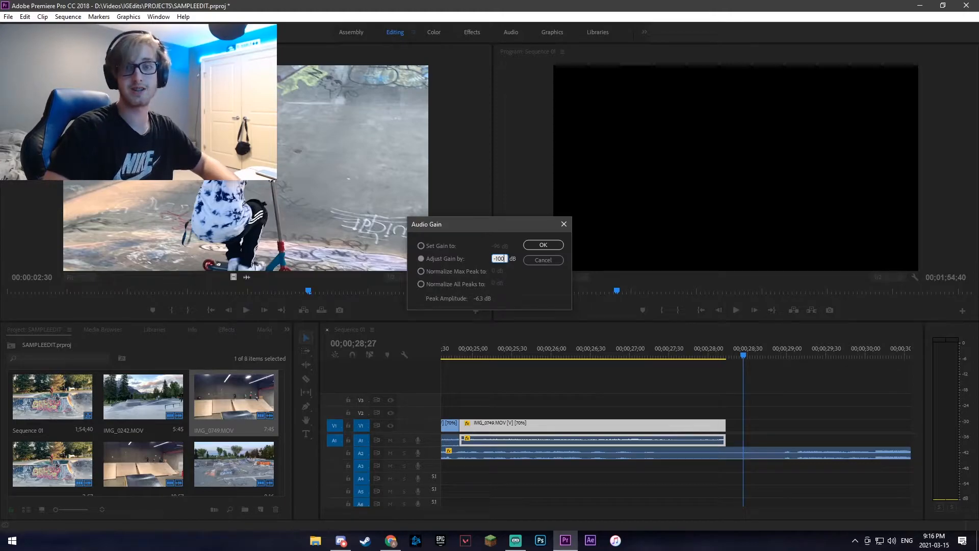
text(-100)
key(Return)
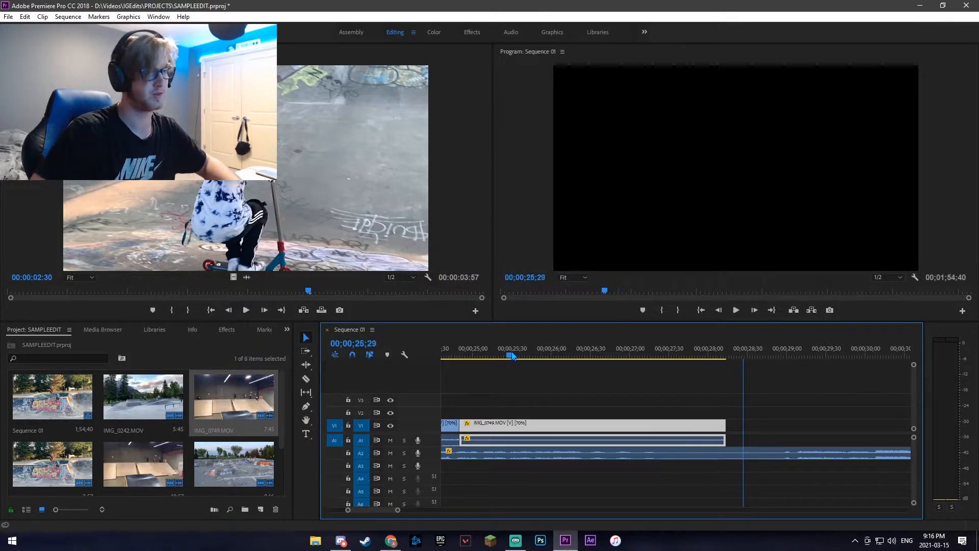
click(735, 310)
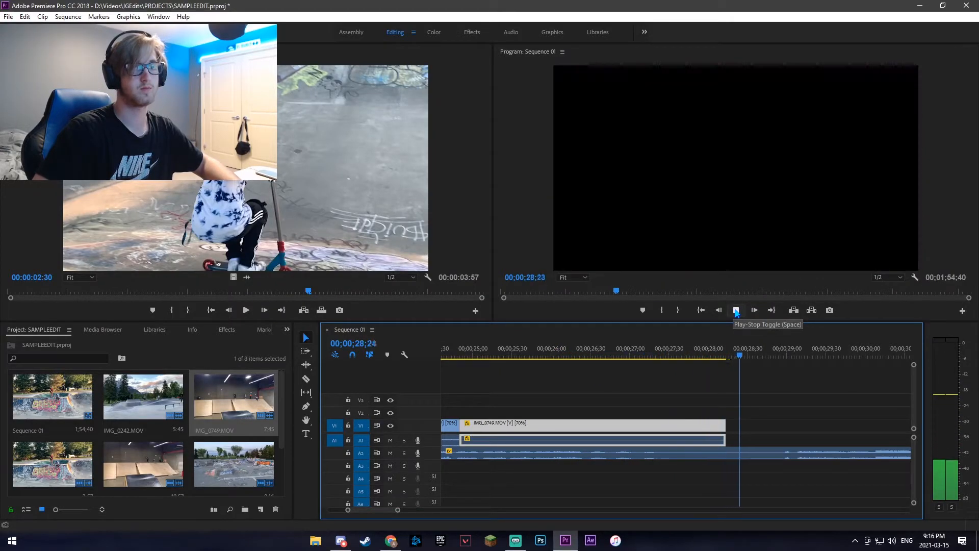
click(736, 310)
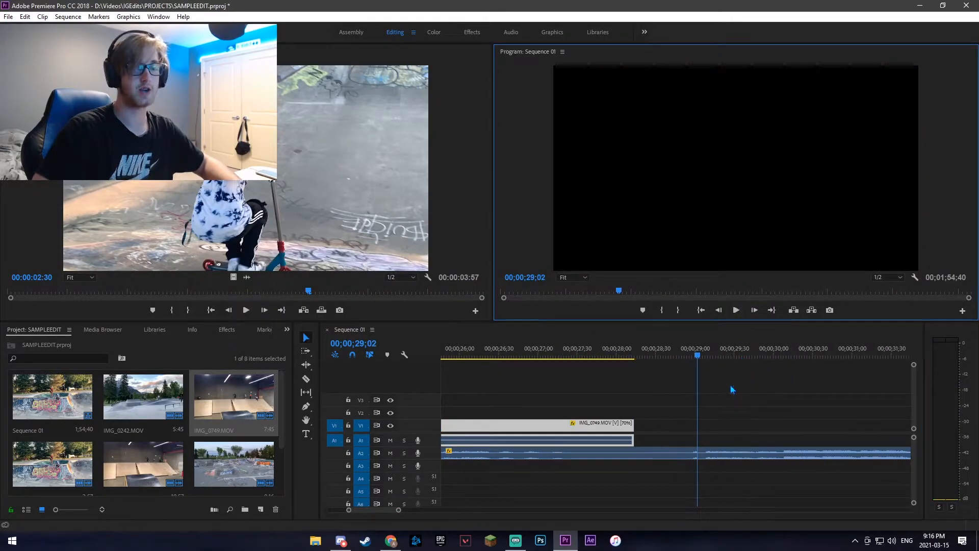
Split the music at 00;00;29;02 and remove everything after the split
key(c)
click(698, 454)
key(v)
click(723, 456)
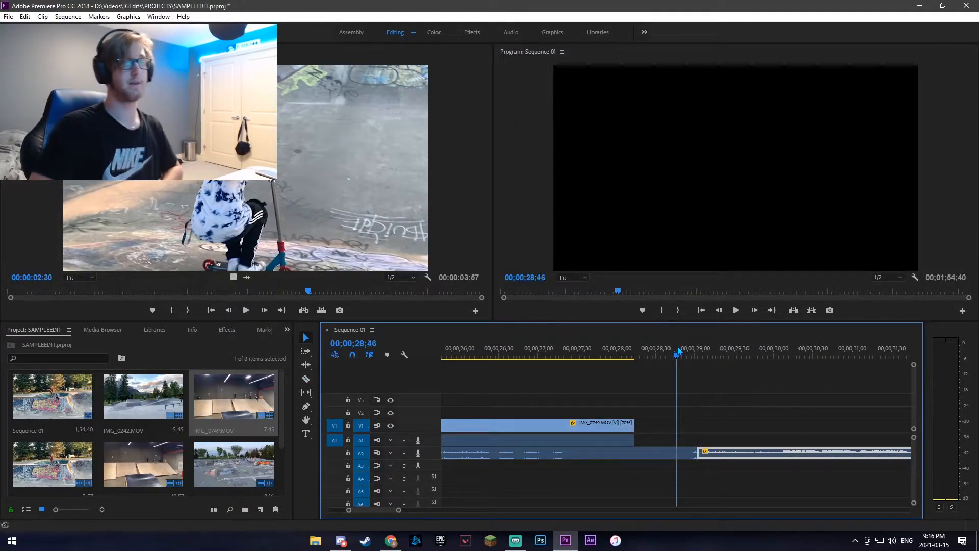
mouse_move(637, 358)
mouse_down()
mouse_move(579, 358)
mouse_move(644, 360)
mouse_up()
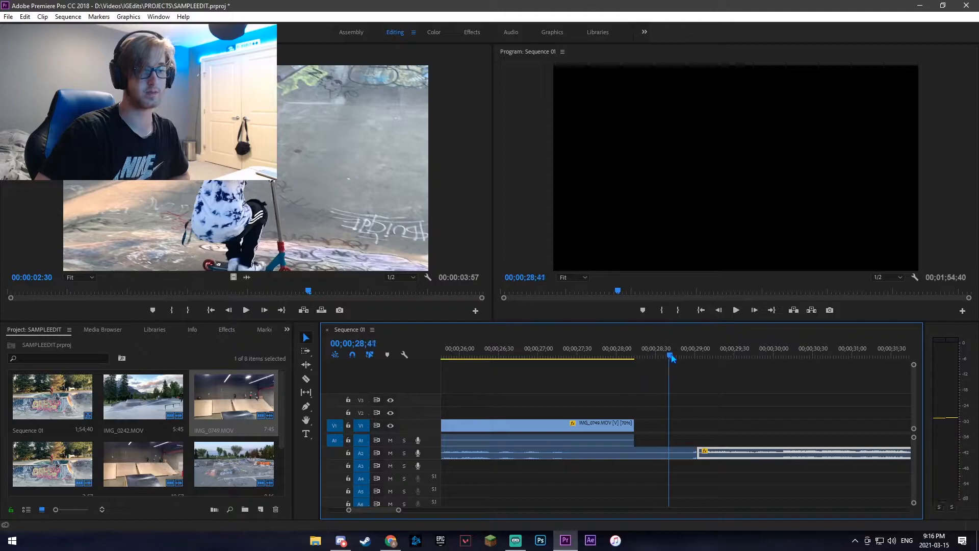
right_click(740, 454)
click(778, 58)
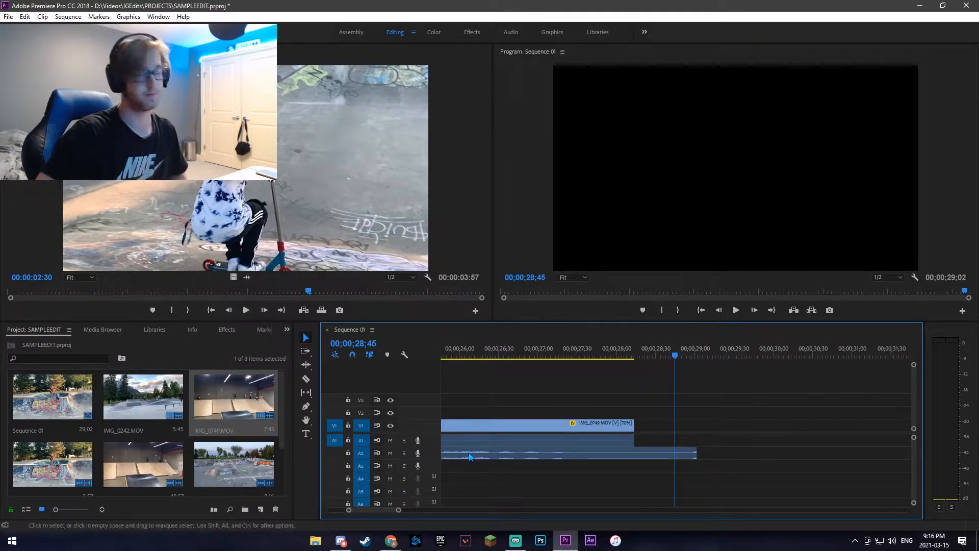
Apply an Exponential Fade to the end of the music and lengthen it to start at about 00;00;26;50
click(227, 330)
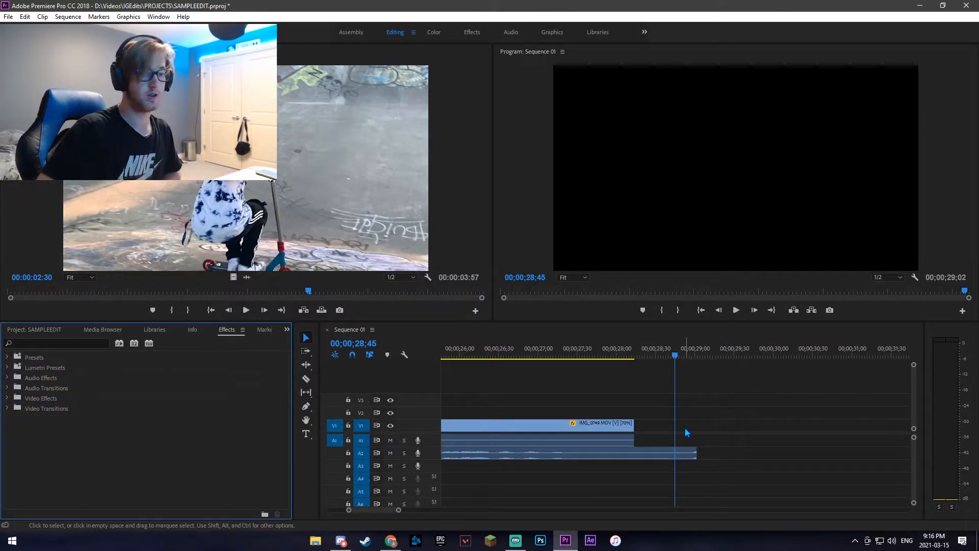
drag(677, 357, 639, 359)
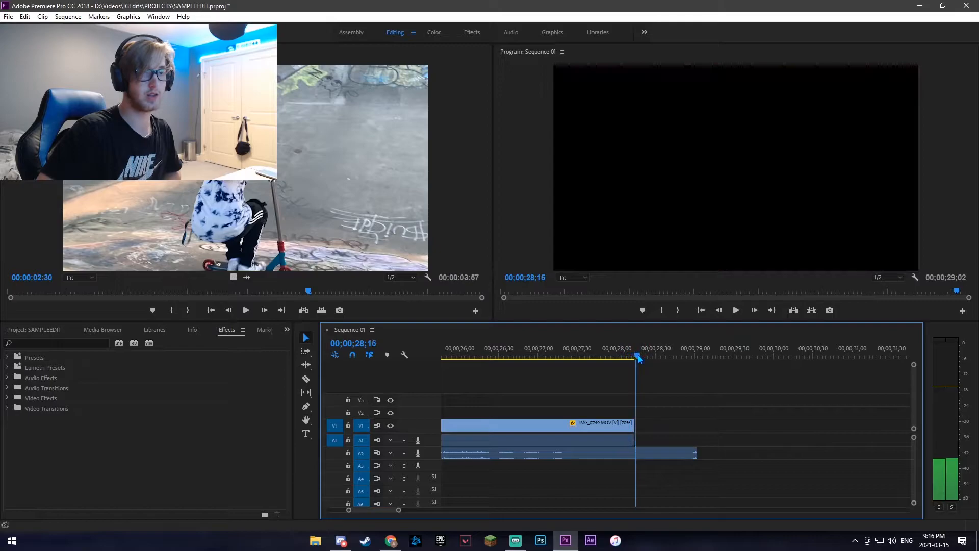
click(7, 388)
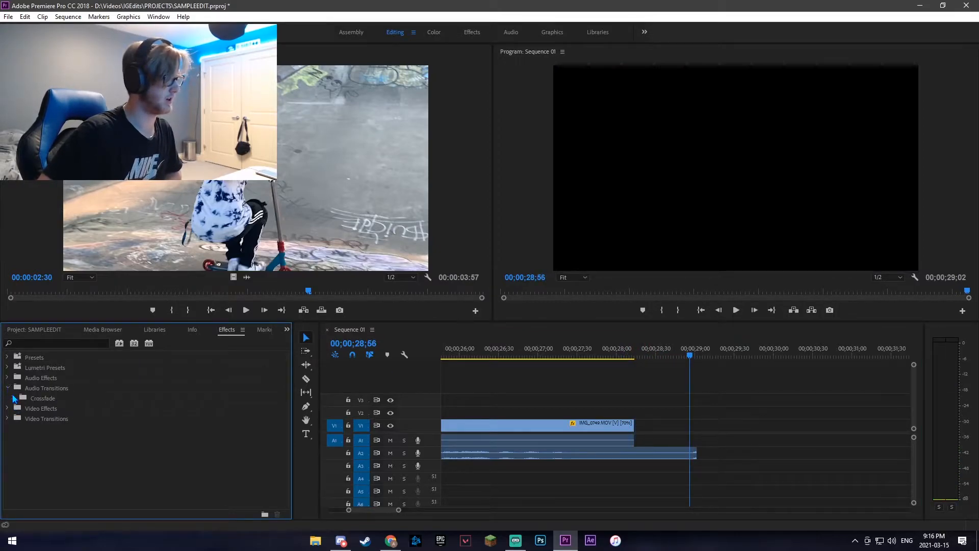
click(14, 398)
drag(53, 428, 692, 455)
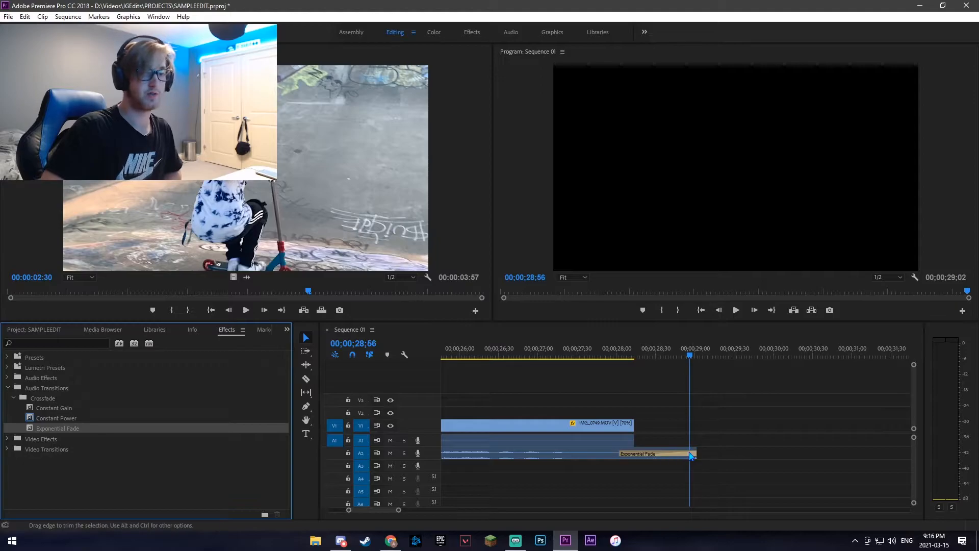
drag(621, 455, 528, 456)
Play the whole sequence from the beginning to check the edit and the music fade-out
scroll(532, 457, up, 3)
drag(678, 352, 821, 351)
scroll(481, 415, up, 10)
drag(467, 355, 438, 355)
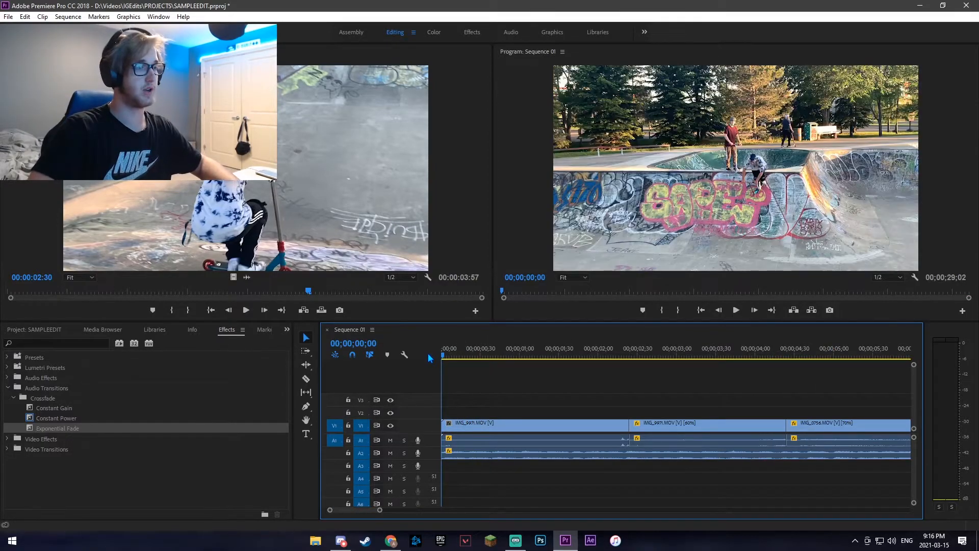
click(736, 310)
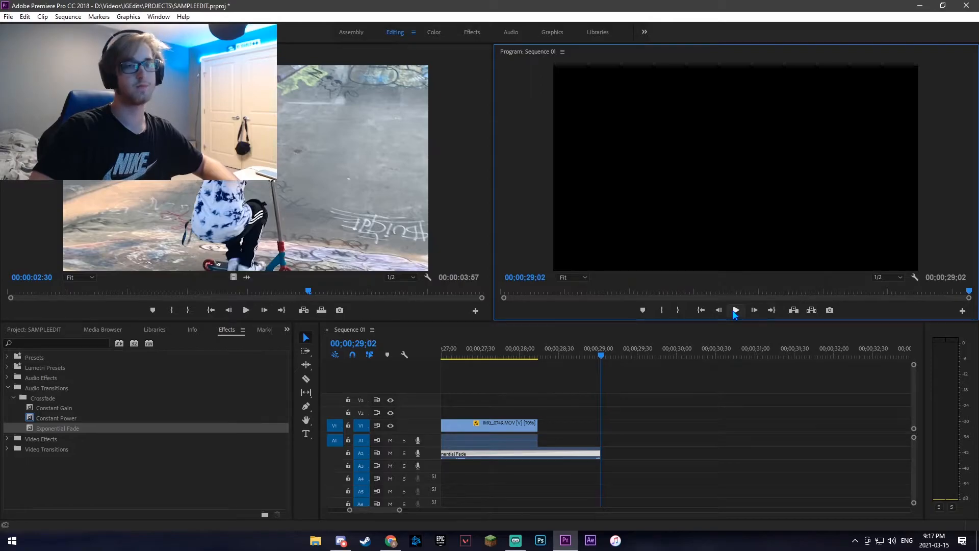
Lower the audio gain of the first slowed IMG_0749.MOV part
scroll(531, 398, up, 5)
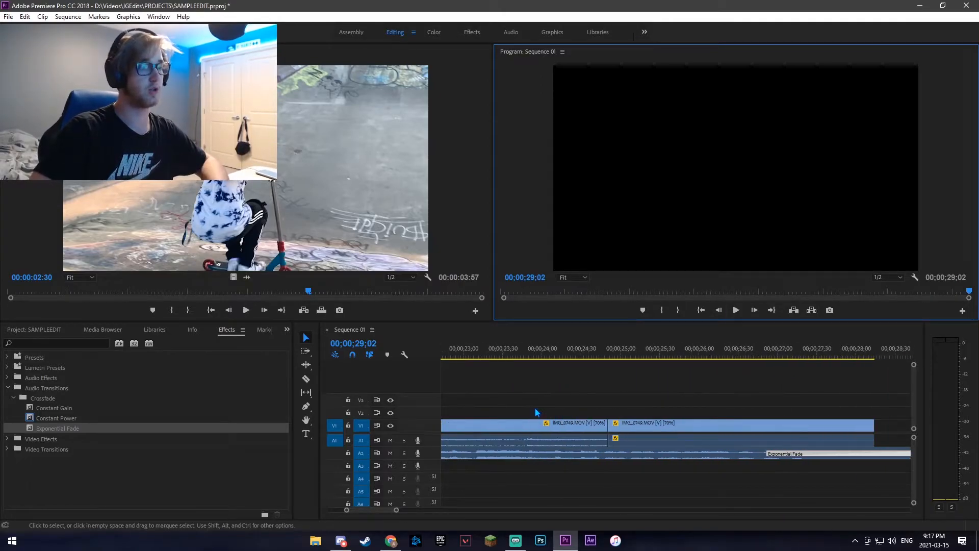
click(536, 354)
click(526, 355)
scroll(561, 354, up, 4)
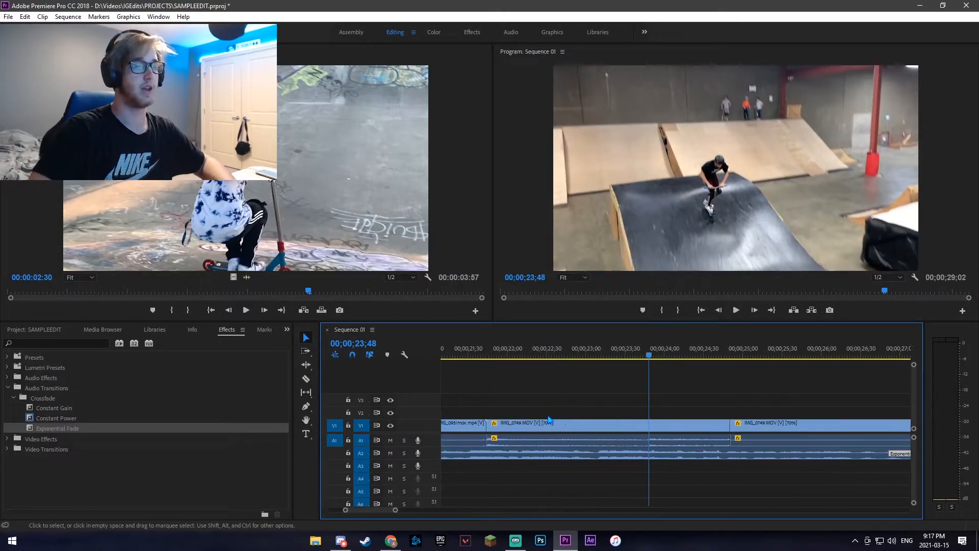
click(627, 433)
right_click(628, 432)
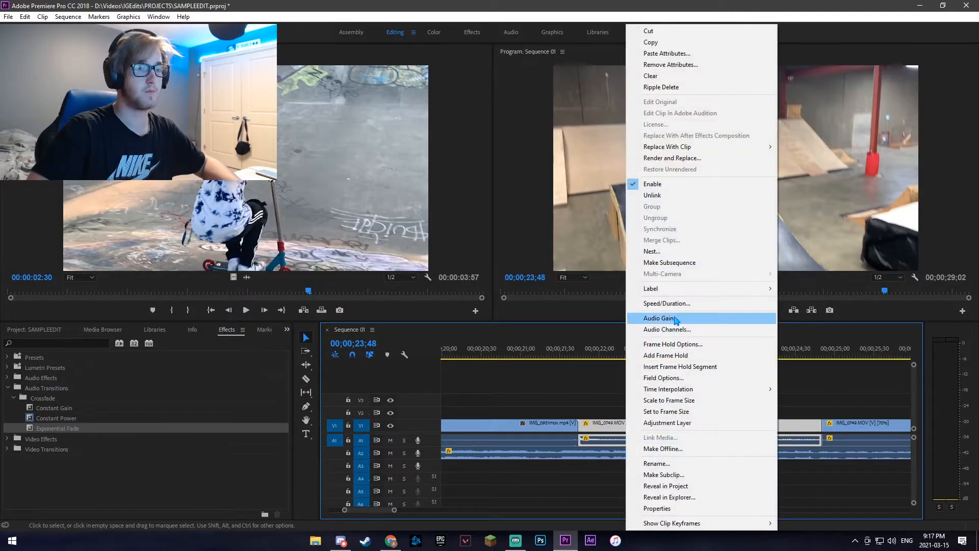
click(649, 316)
key(Return)
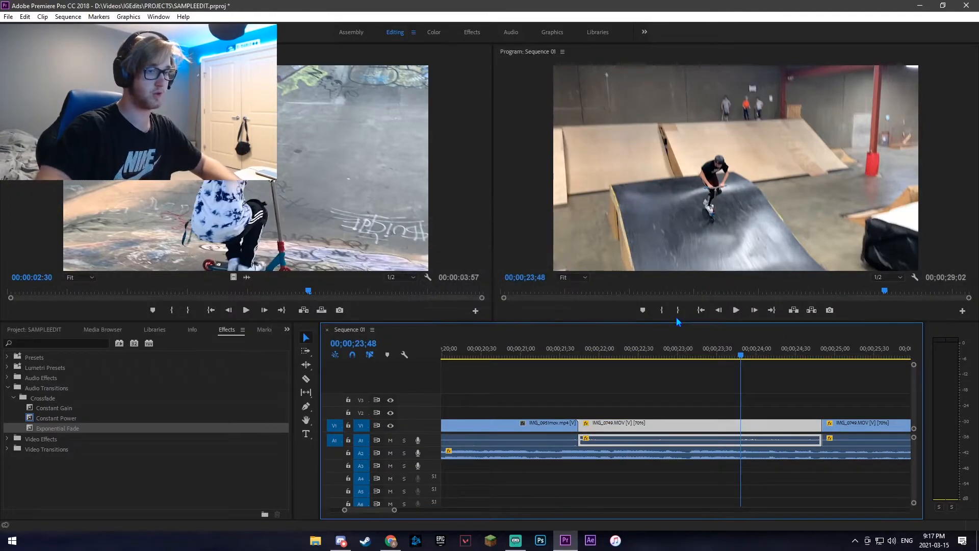
Place 1080x1080.png on track V2 at the start of the sequence, above the first IMG_9971.MOV clip
drag(358, 512, 336, 512)
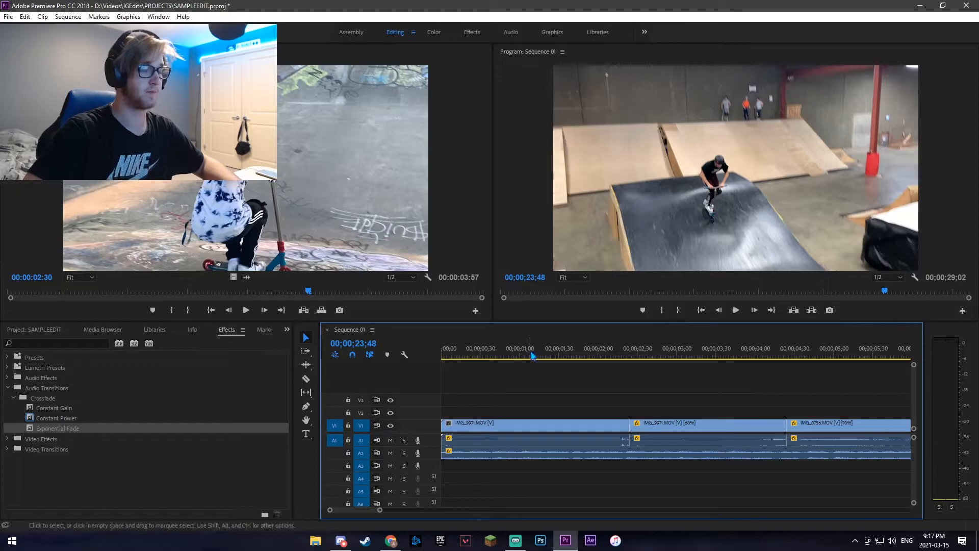
click(497, 356)
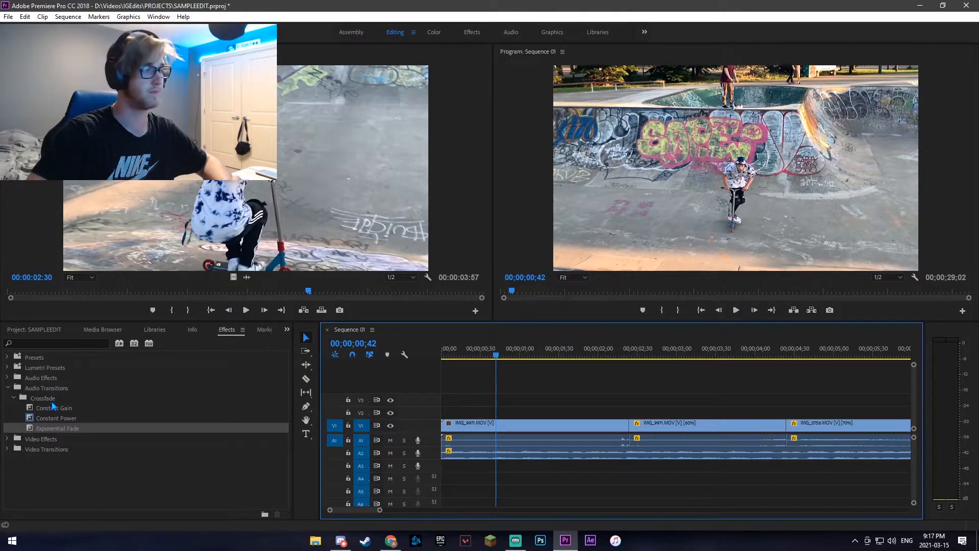
key(shift+1)
drag(240, 449, 445, 417)
Extend the 1080x1080.png overlay on track V2 until it ends together with the music at the end of the sequence
scroll(656, 434, down, 4)
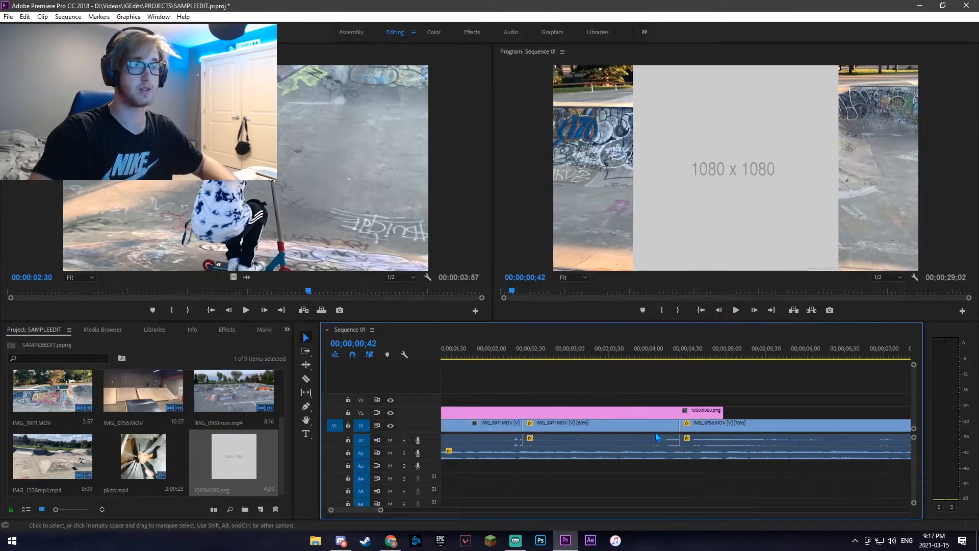
drag(631, 411, 795, 411)
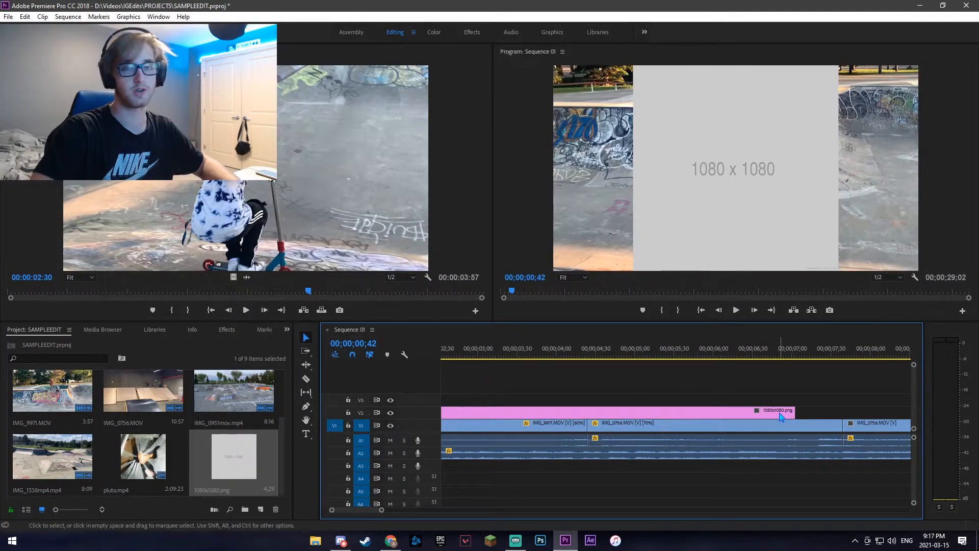
scroll(576, 418, down, 4)
drag(576, 417, 818, 411)
scroll(786, 428, down, 4)
scroll(785, 429, down, 2)
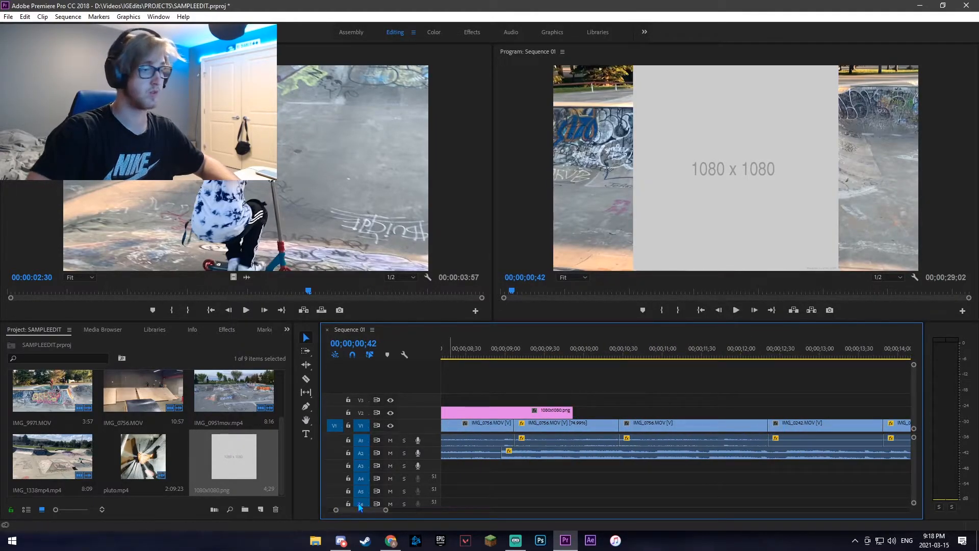
drag(385, 510, 440, 509)
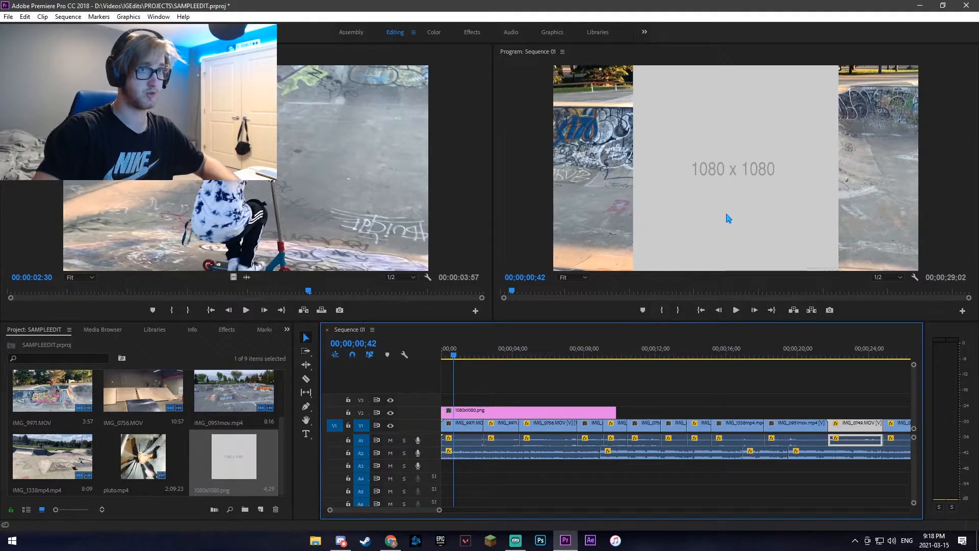
drag(616, 411, 742, 412)
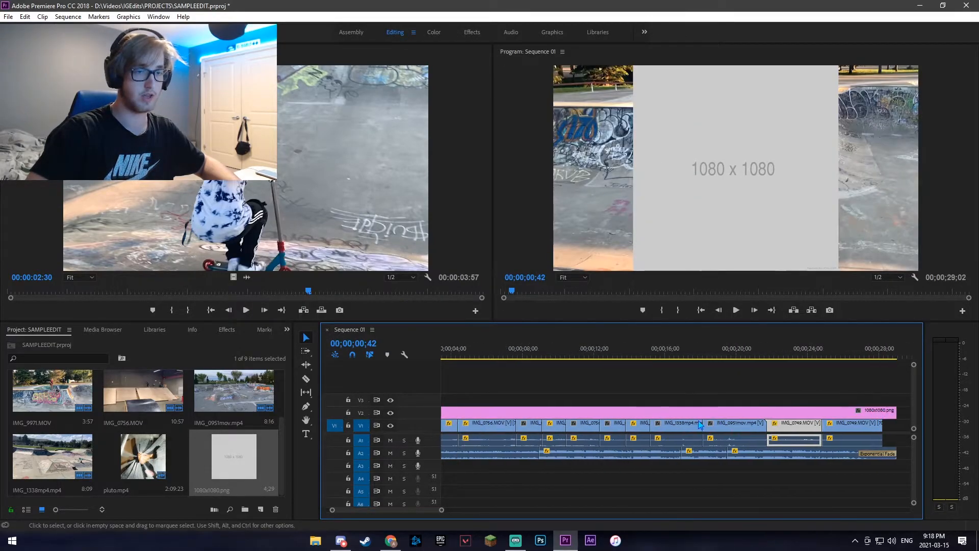
Lower the opacity of the 1080x1080.png overlay to 38% so the clips show through it
drag(455, 356, 443, 356)
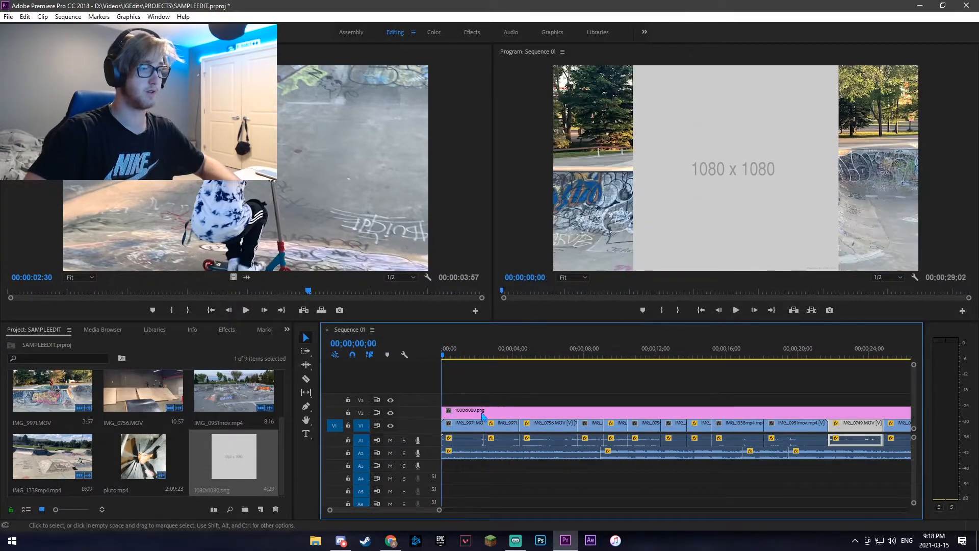
click(459, 383)
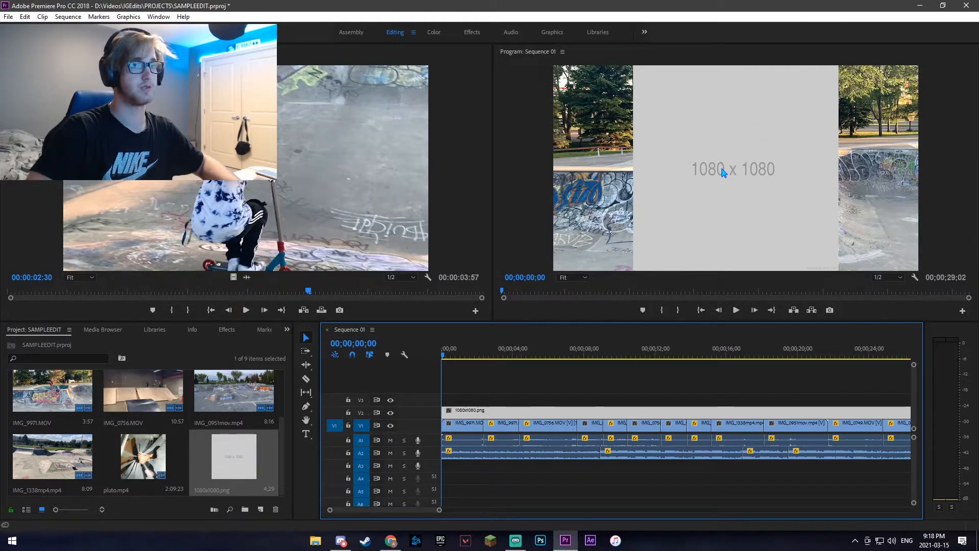
click(108, 52)
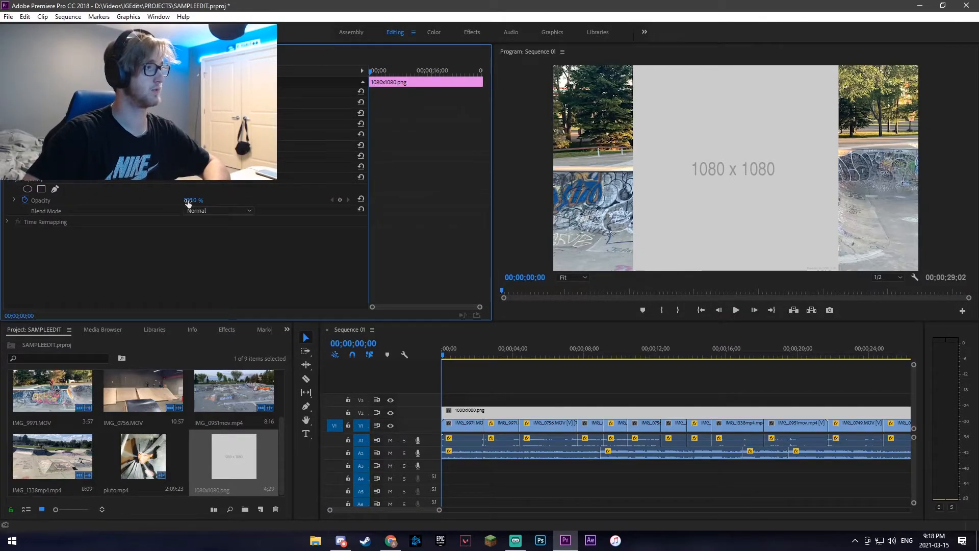
drag(187, 203, 157, 203)
click(468, 356)
drag(470, 357, 547, 355)
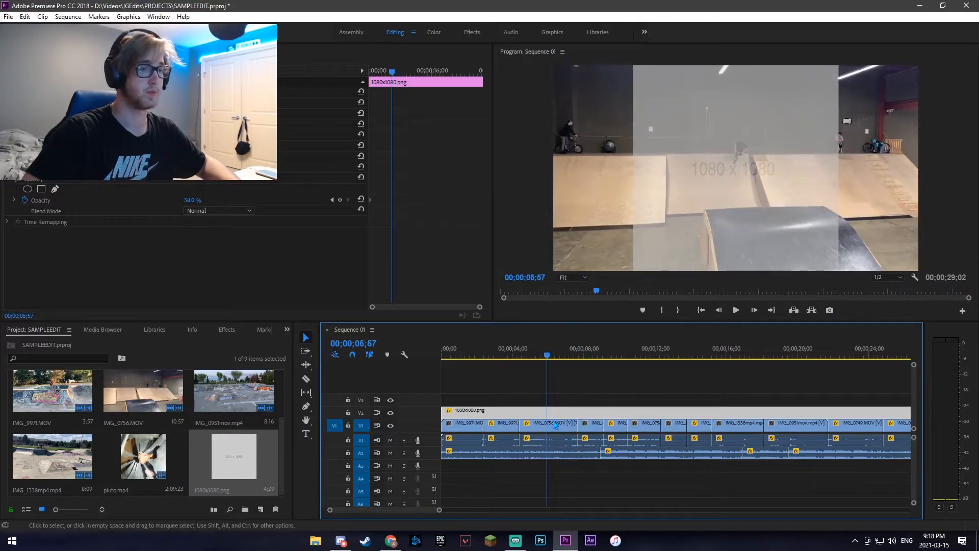
Enlarge the IMG_0756.MOV part at 00;00;08;37 within the overlay square and play that section back
click(556, 426)
mouse_move(601, 354)
mouse_down()
mouse_move(647, 353)
mouse_move(598, 359)
mouse_up()
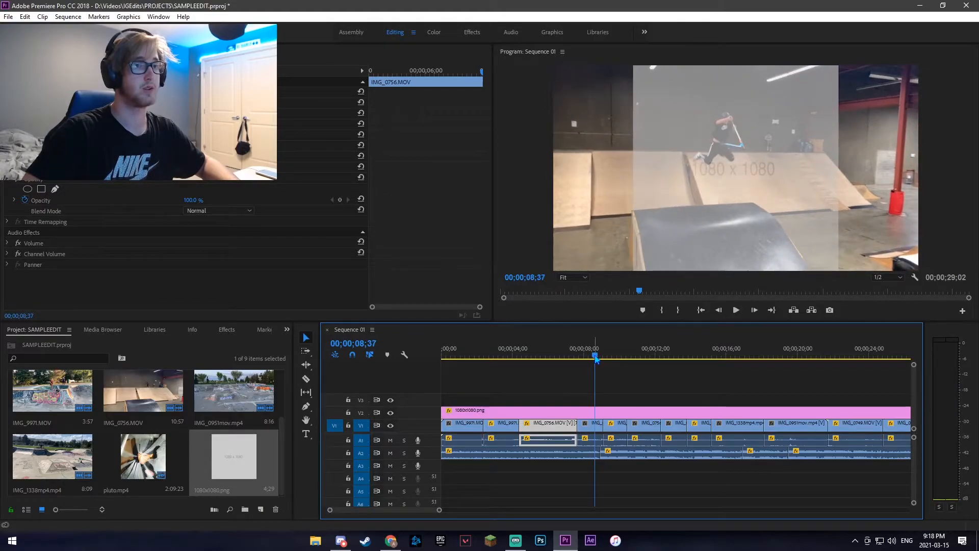
click(191, 103)
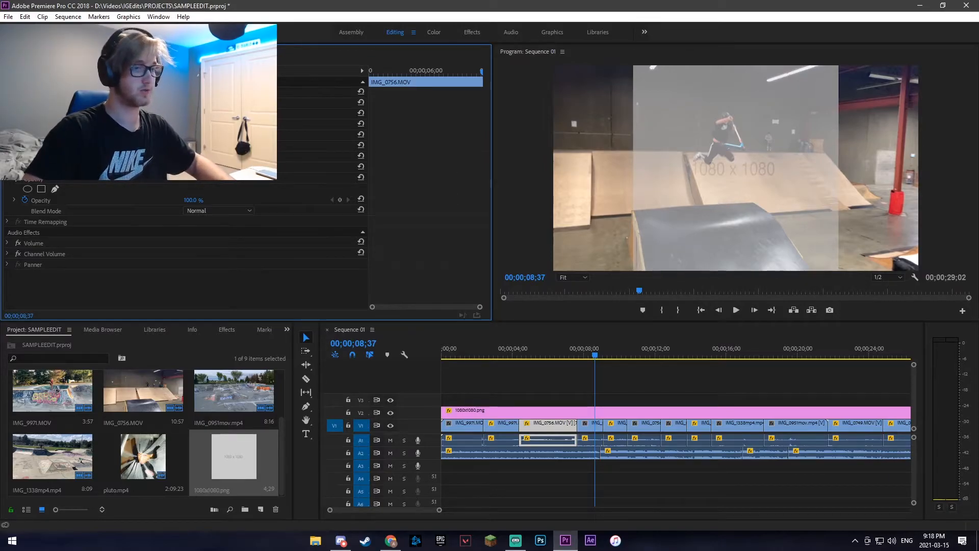
click(591, 427)
drag(189, 114, 270, 103)
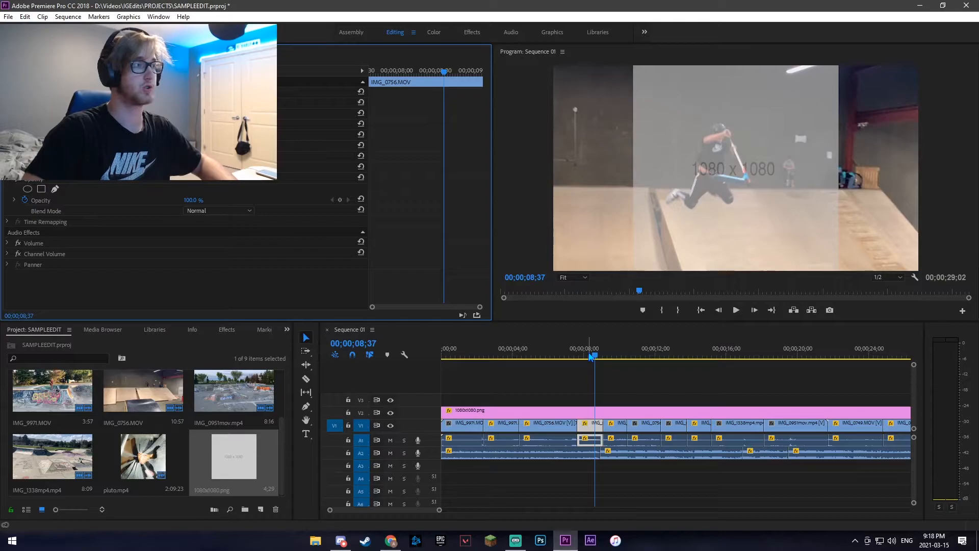
drag(585, 354, 550, 355)
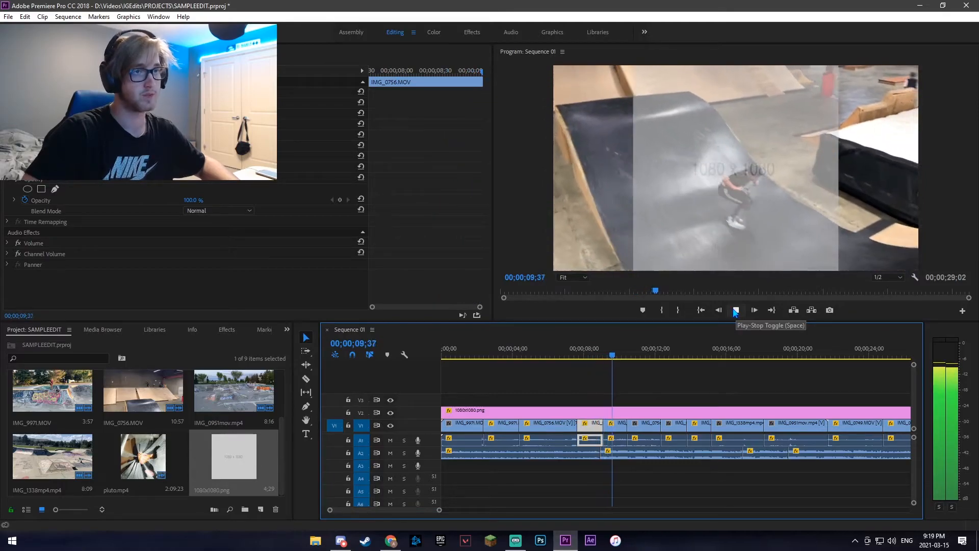
click(735, 311)
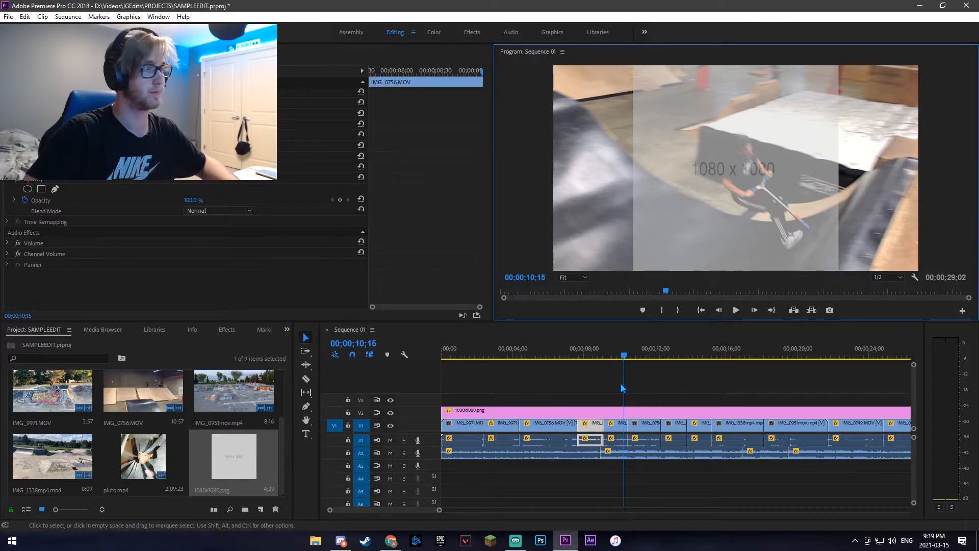
Enlarge the IMG_0756.MOV part at 00;00;10;15 and adjust its vertical position, using the preceding part's scale as reference
click(612, 431)
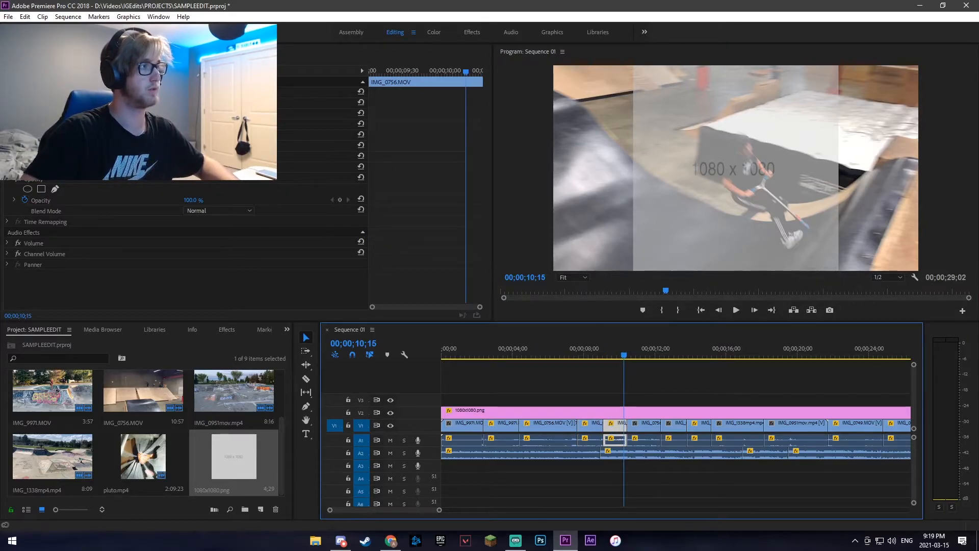
drag(213, 102, 326, 102)
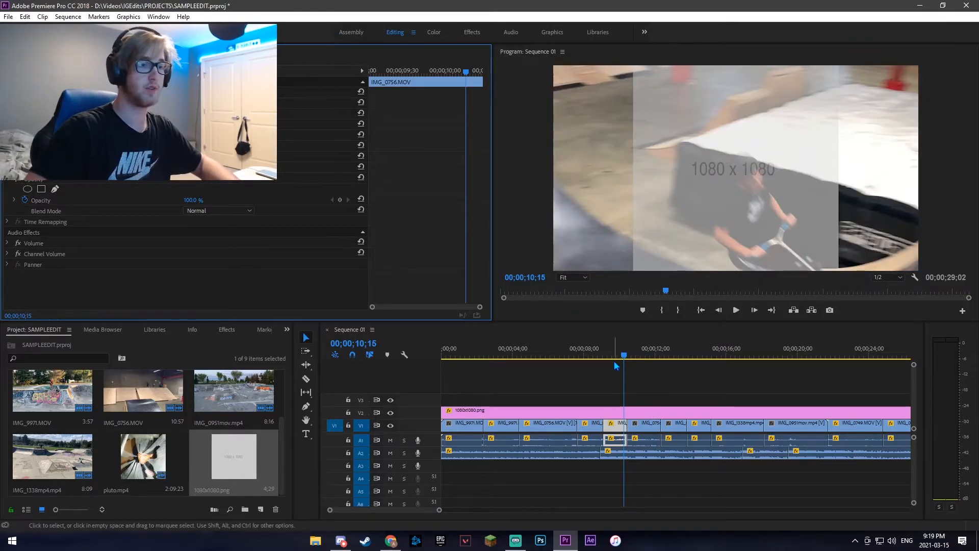
click(627, 358)
drag(627, 358, 595, 362)
click(590, 429)
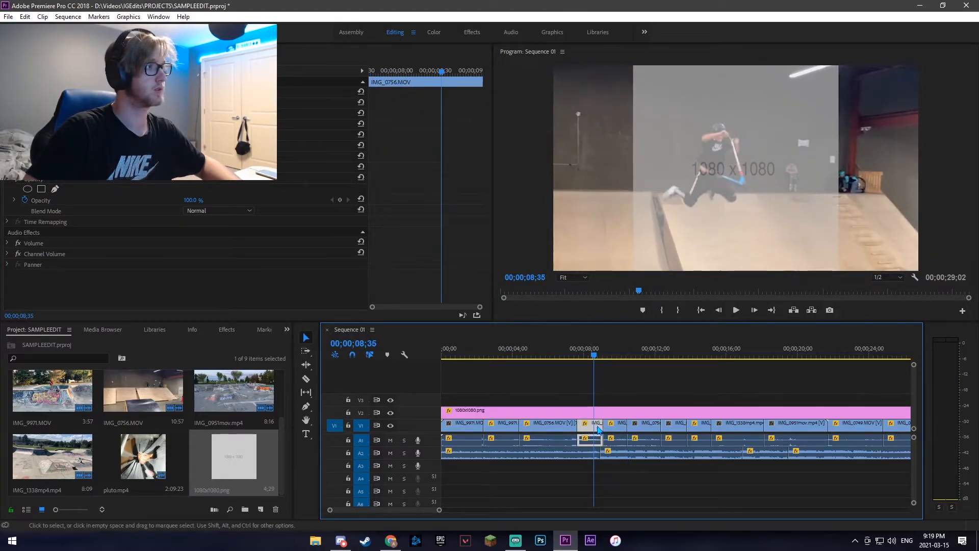
click(620, 429)
click(191, 113)
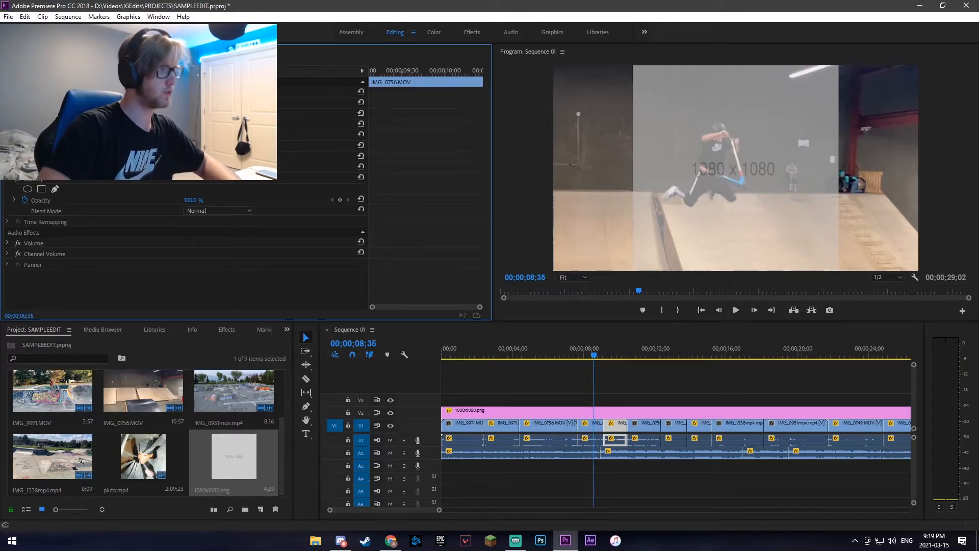
Set the vertical position to 785 and the scale to 160 for the IMG_0756.MOV part at 00;00;06;35
drag(594, 354, 560, 353)
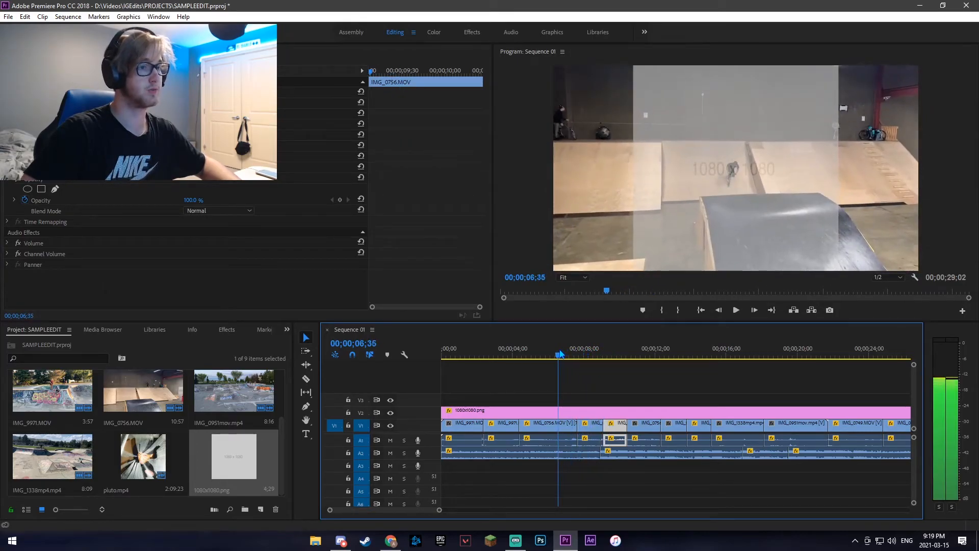
click(540, 427)
click(217, 103)
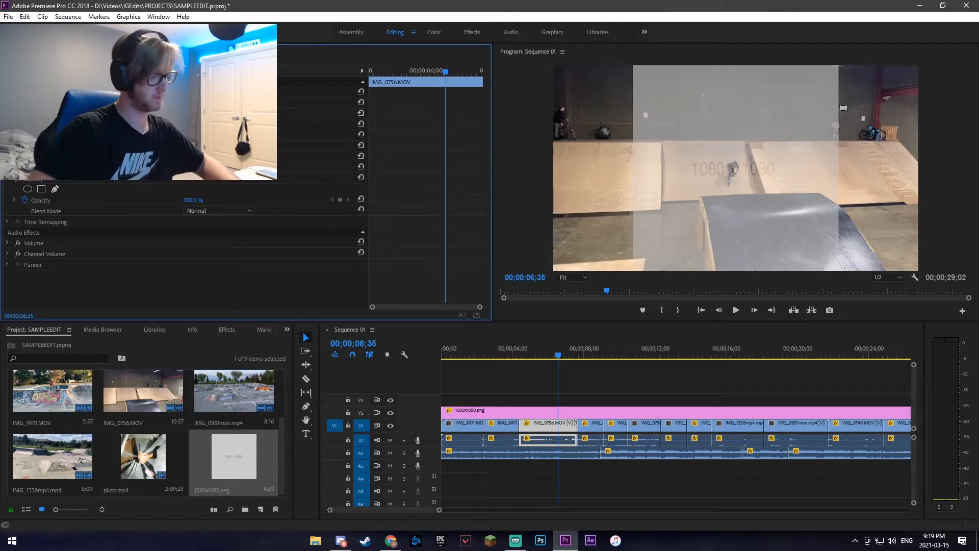
text(785)
key(Return)
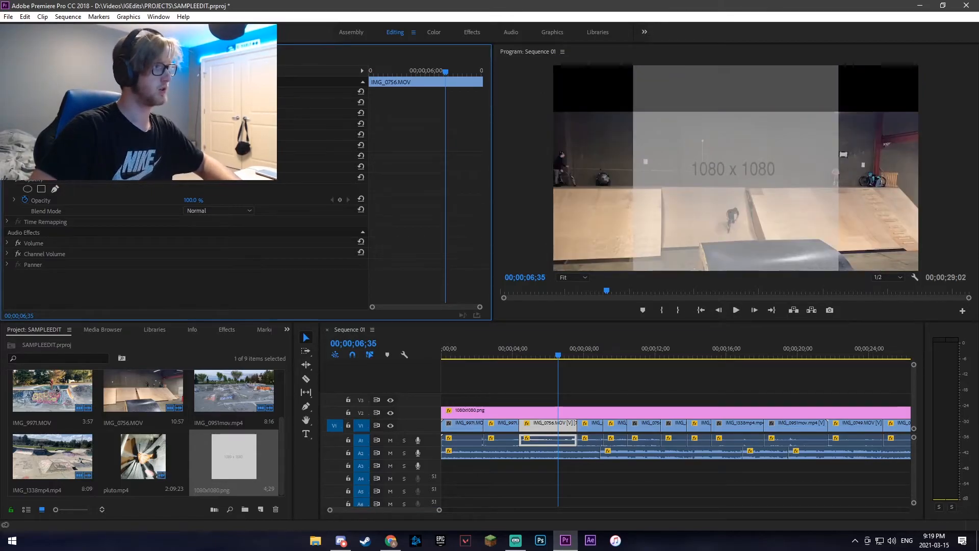
text(160)
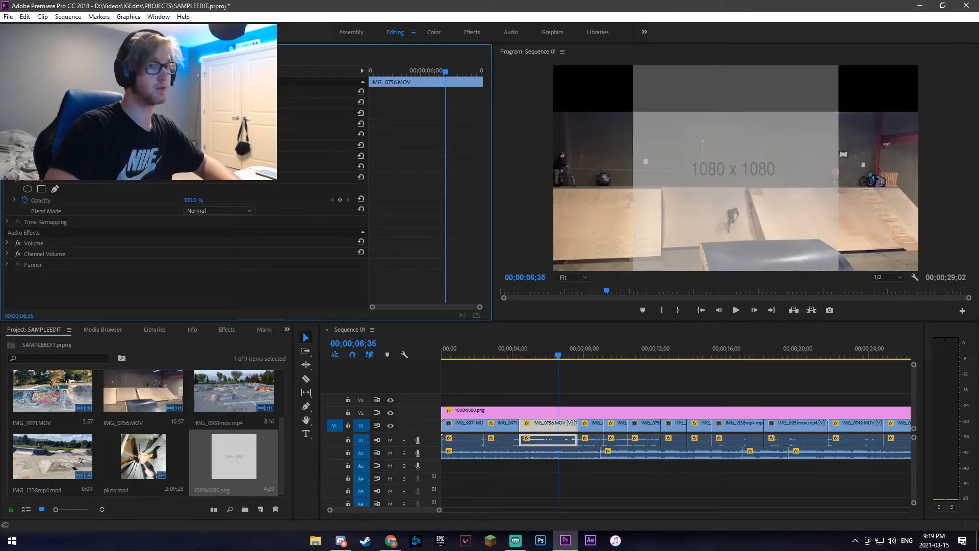
key(Return)
Play the sequence from 00;00;03;52 through the rescaled IMG_0756.MOV parts to check their framing
drag(558, 353, 510, 353)
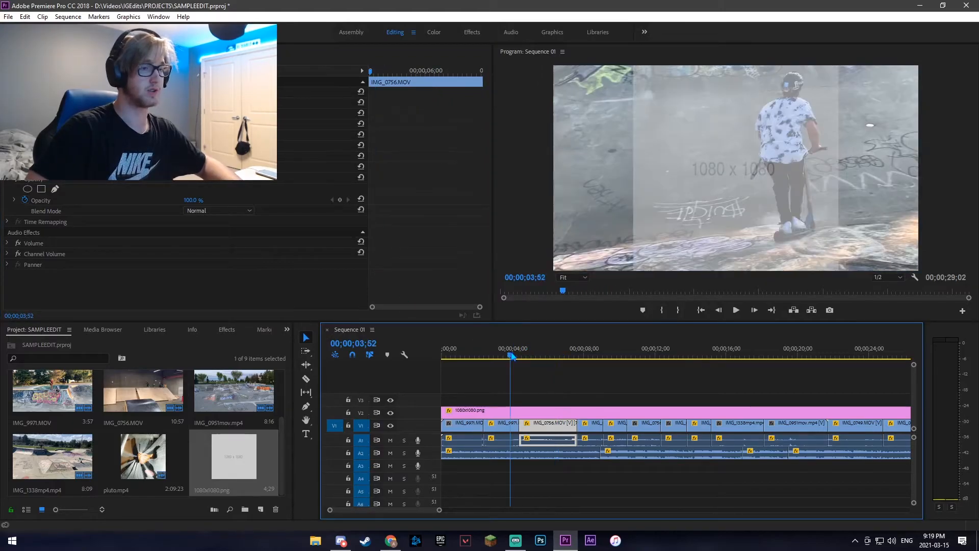
click(736, 311)
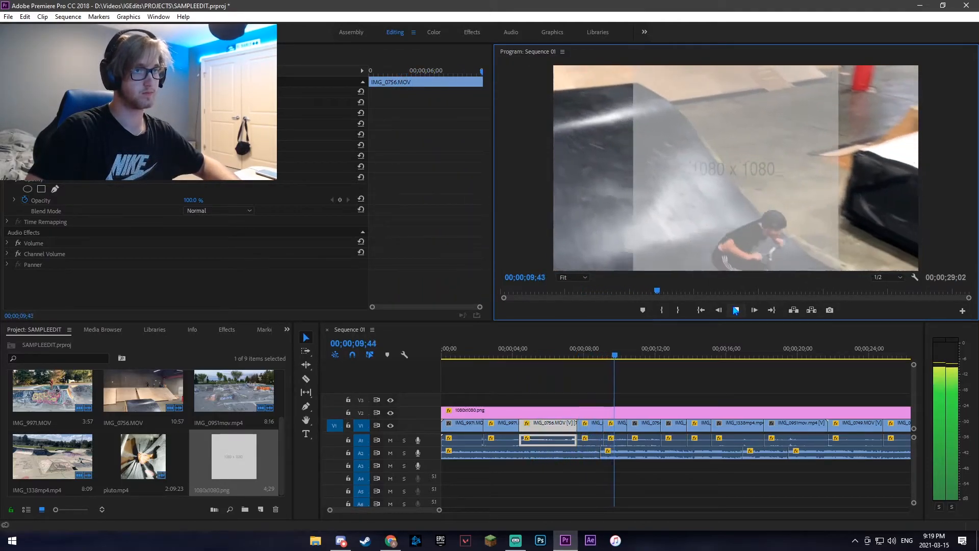
click(736, 311)
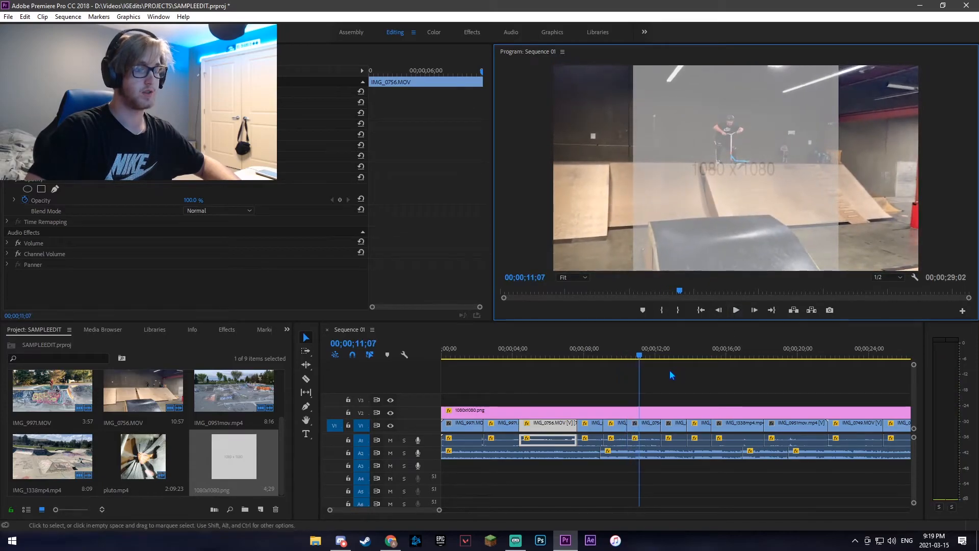
Set the scale to 160 and the vertical position to 780 for the IMG_0756.MOV part at 00;00;11;49
click(674, 355)
drag(674, 355, 651, 356)
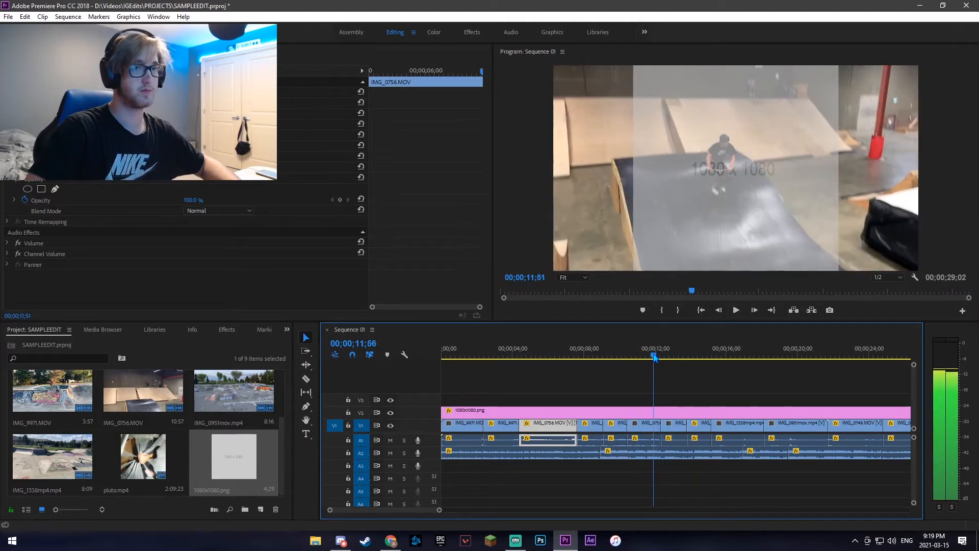
click(645, 436)
click(191, 114)
text(160)
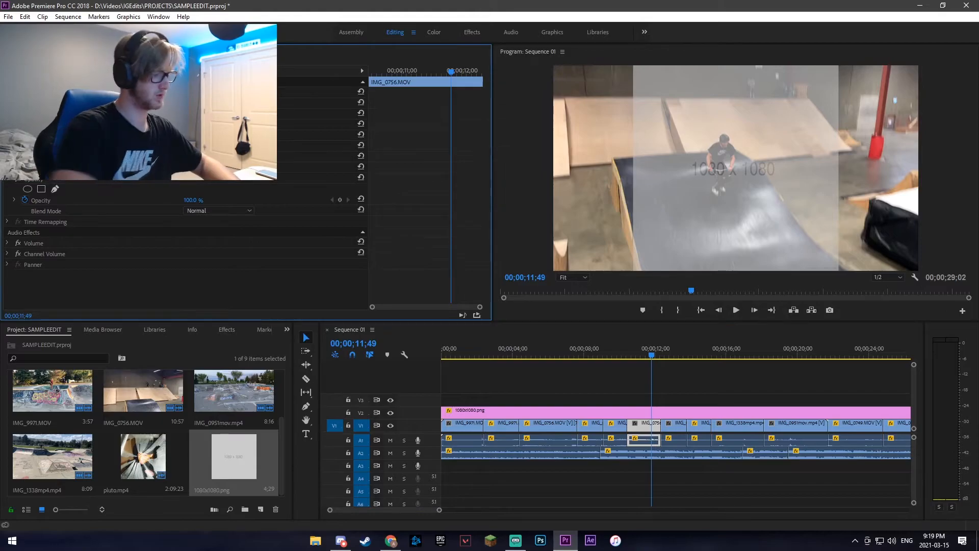
key(Return)
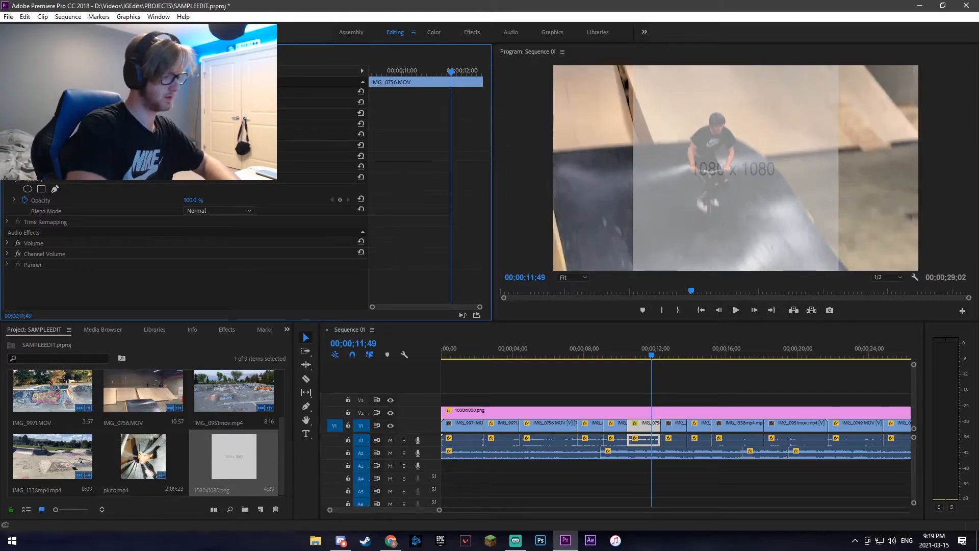
text(780)
key(Return)
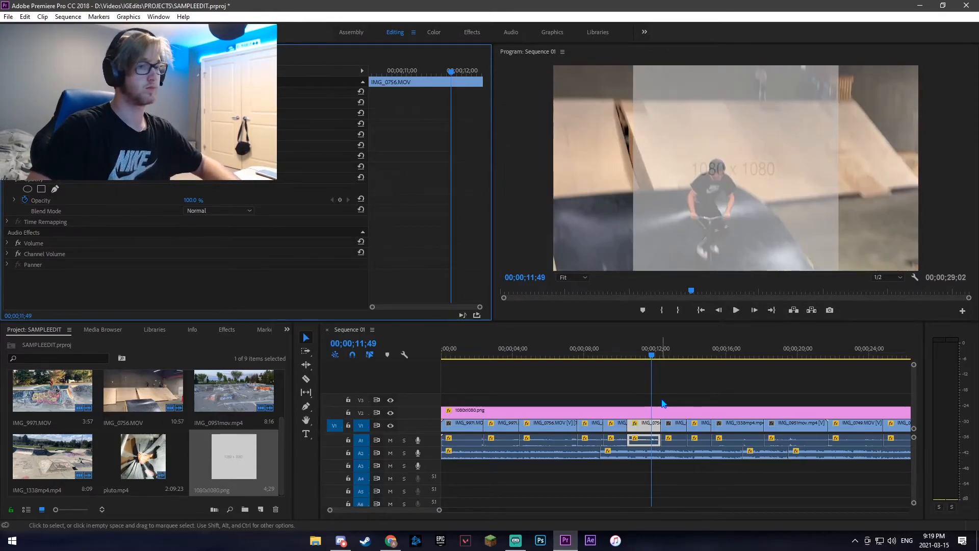
Scale up the IMG_0242.MOV part at 00;00;13;00 so the rider appears larger inside the overlay square
drag(653, 358, 602, 358)
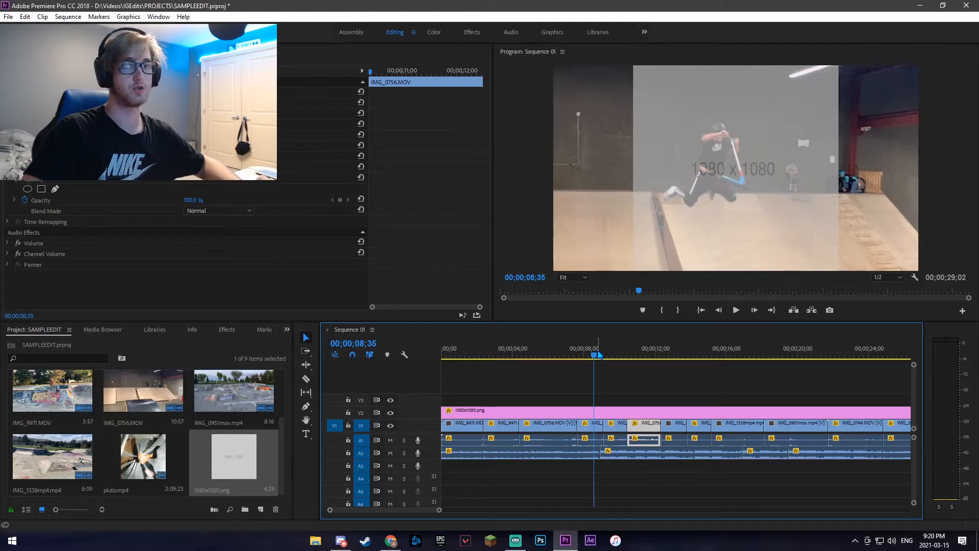
click(682, 356)
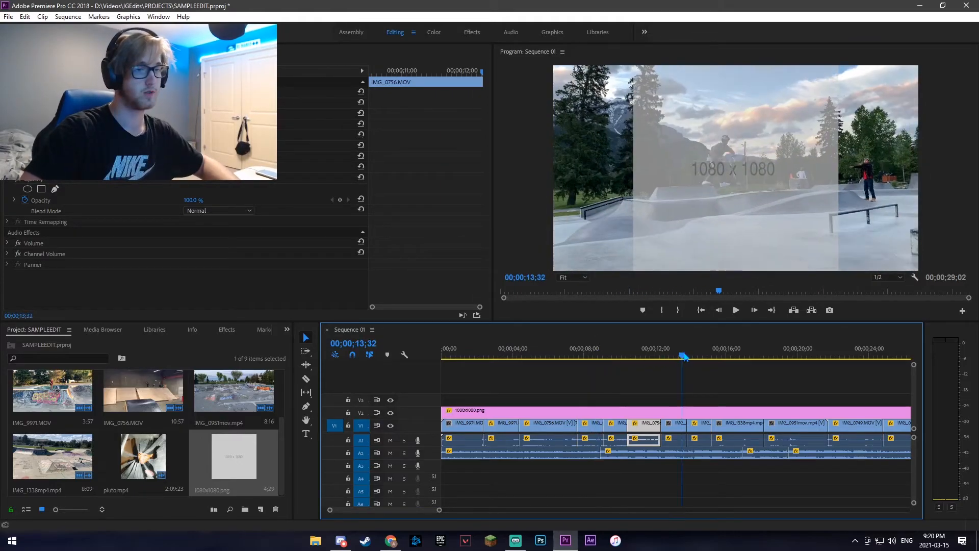
drag(684, 356, 688, 357)
scroll(683, 361, down, 2)
key(space)
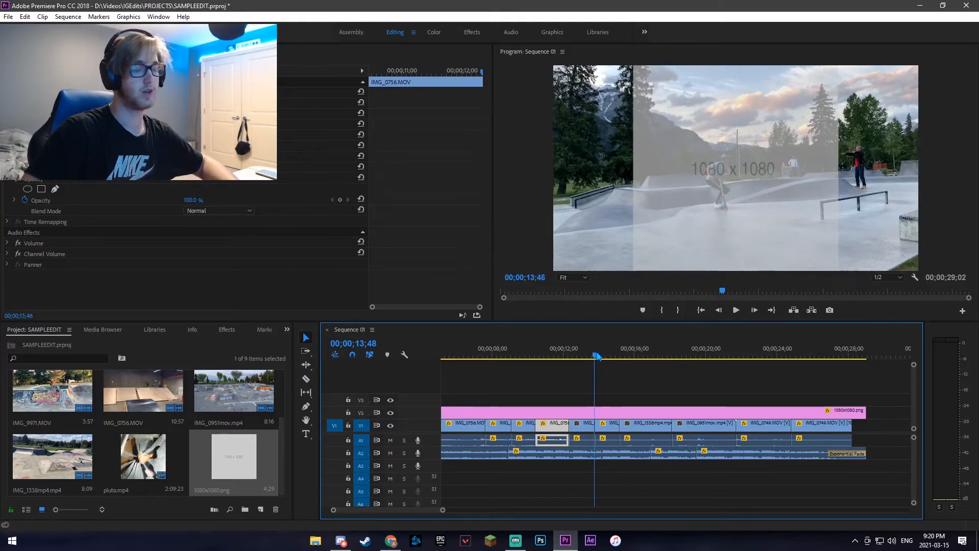
drag(615, 356, 583, 360)
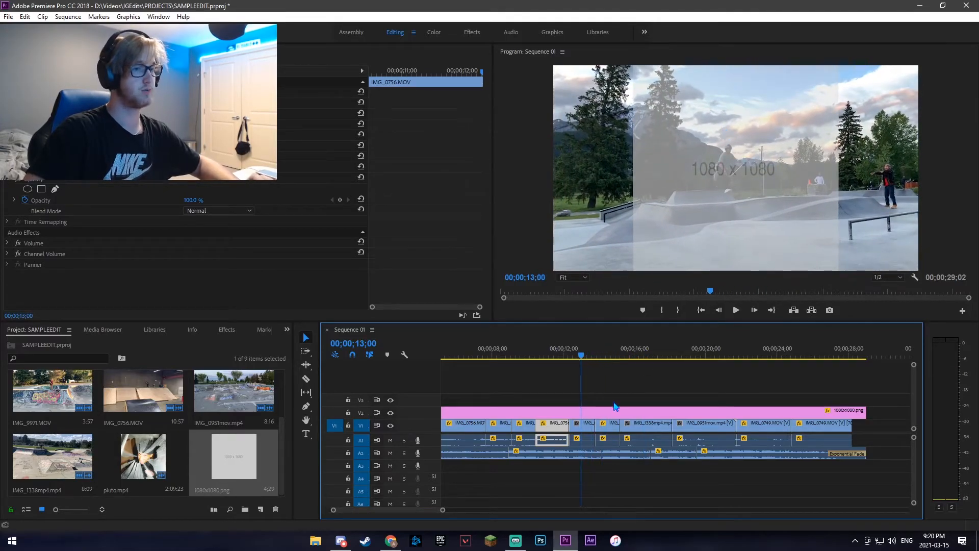
click(585, 426)
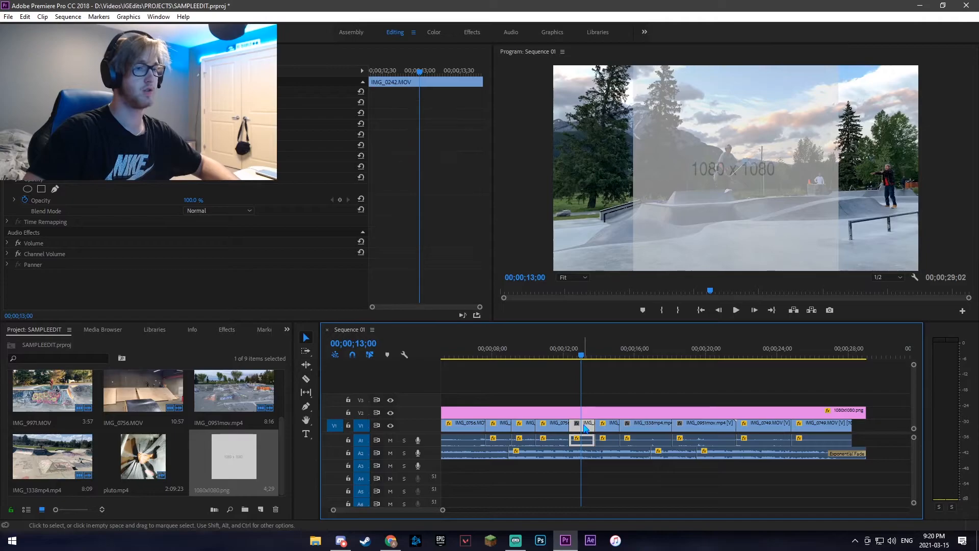
drag(190, 114, 260, 113)
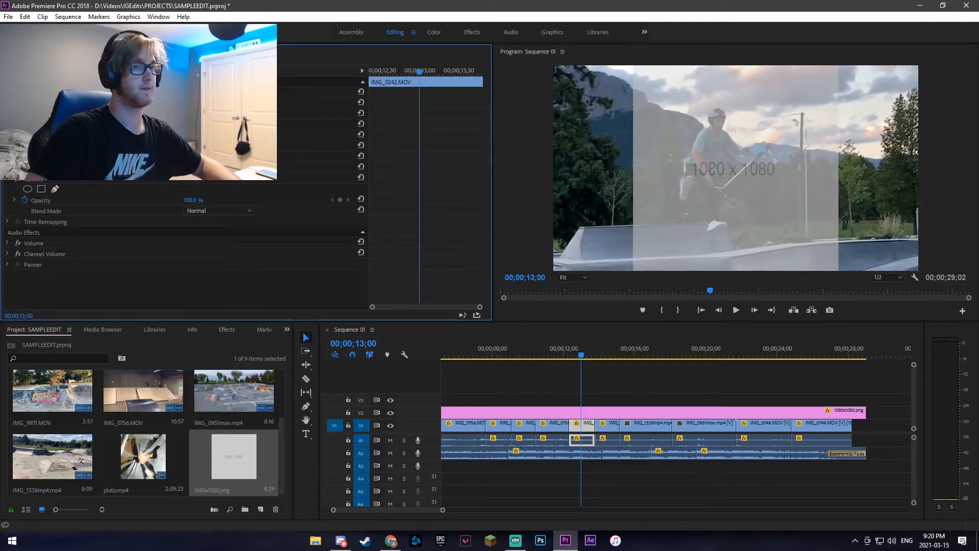
Scale up the IMG_0242.MOV part at 00;00;14;45 to enlarge the rider inside the overlay square, and play back its framing
click(736, 310)
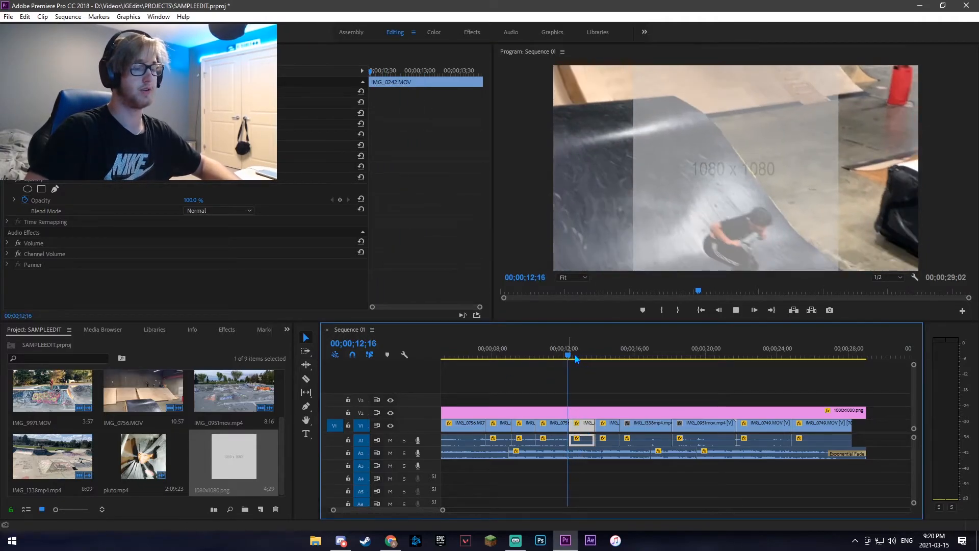
click(736, 310)
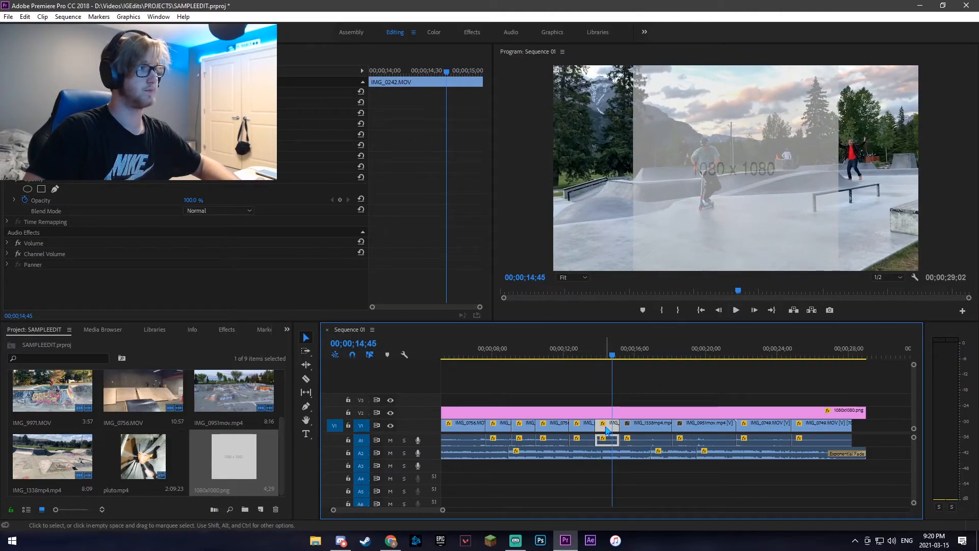
click(191, 114)
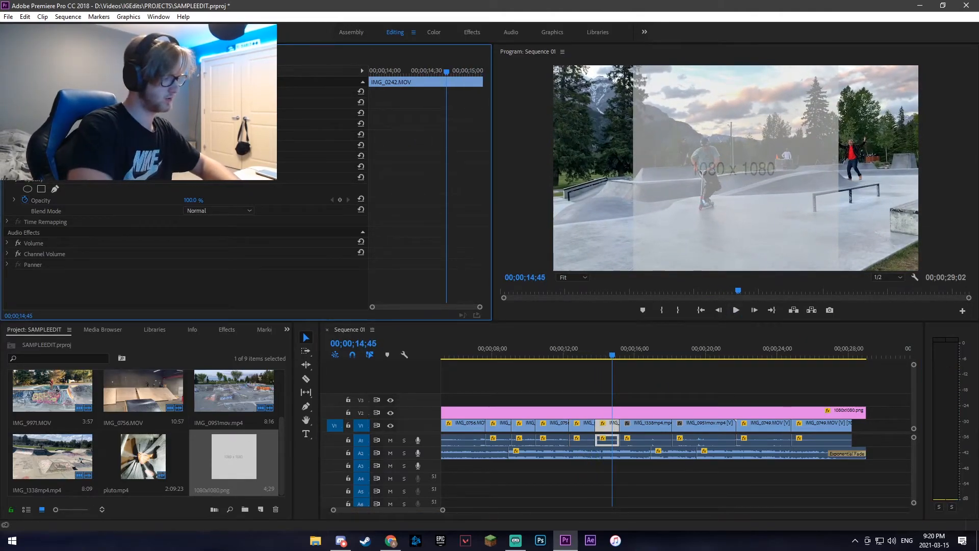
click(575, 356)
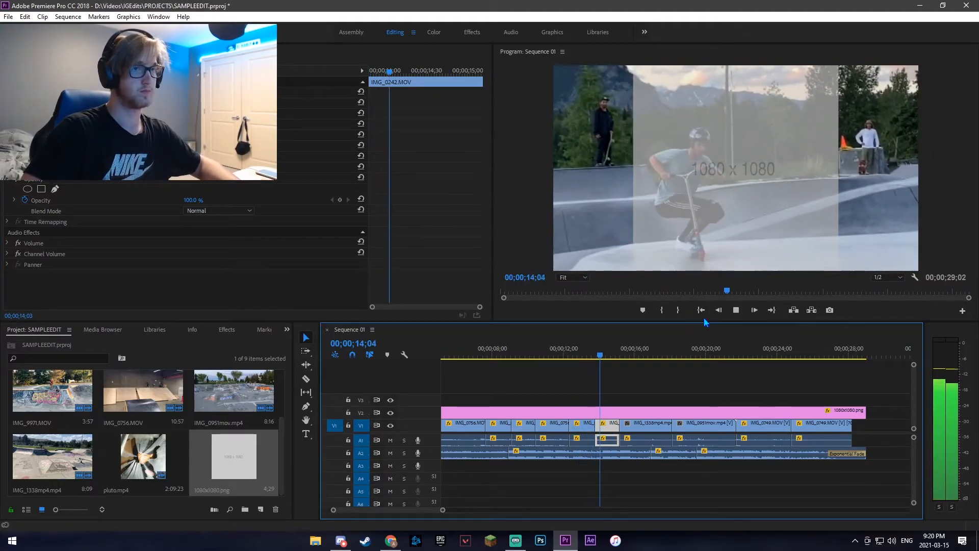
click(737, 311)
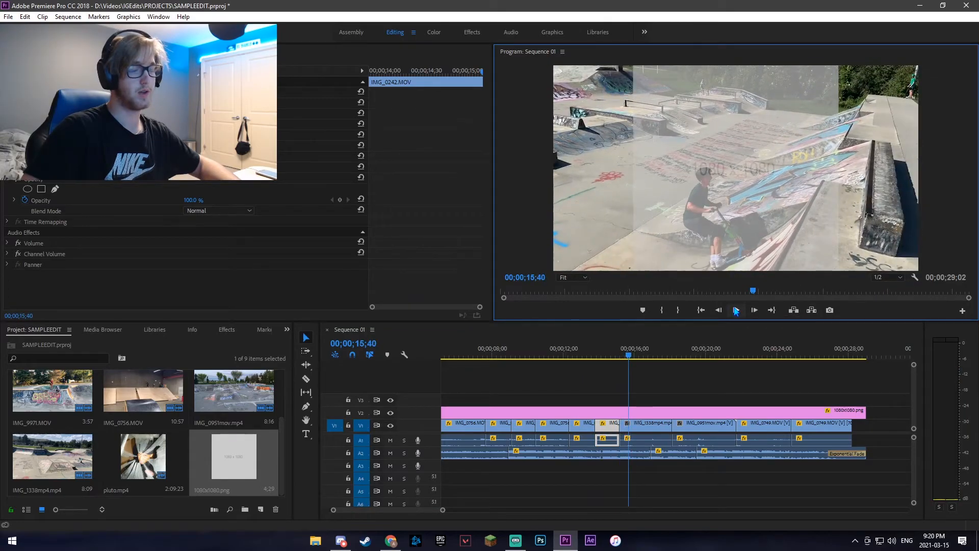
Scrub through the sequence from the second IMG_0242.MOV part and the IMG_0756.MOV parts to 00;00;23;25, checking the rider's framing
click(614, 356)
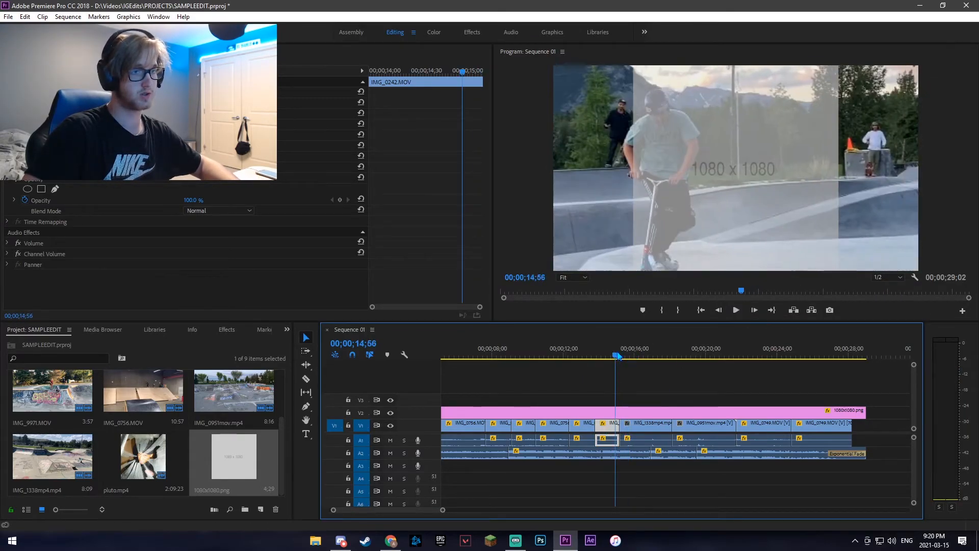
click(360, 67)
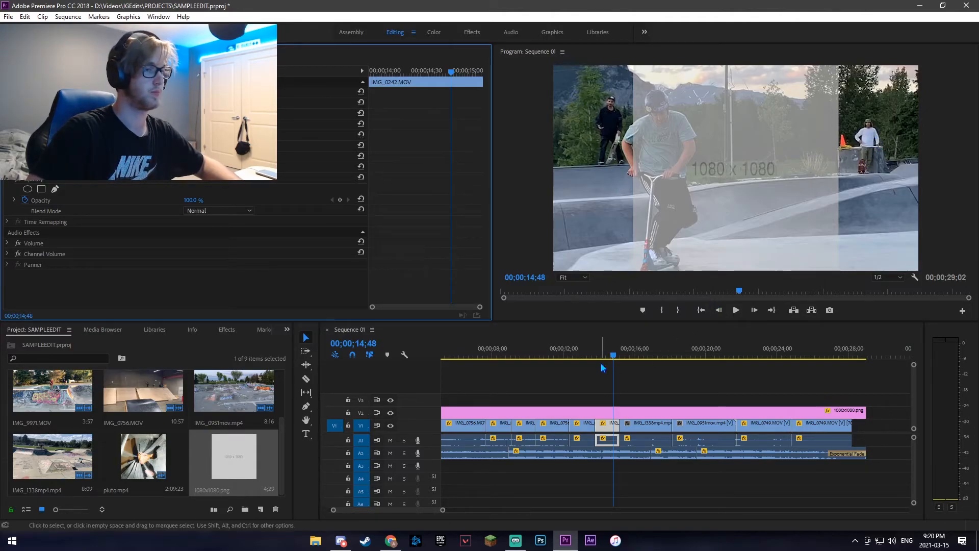
click(518, 356)
drag(517, 355, 543, 345)
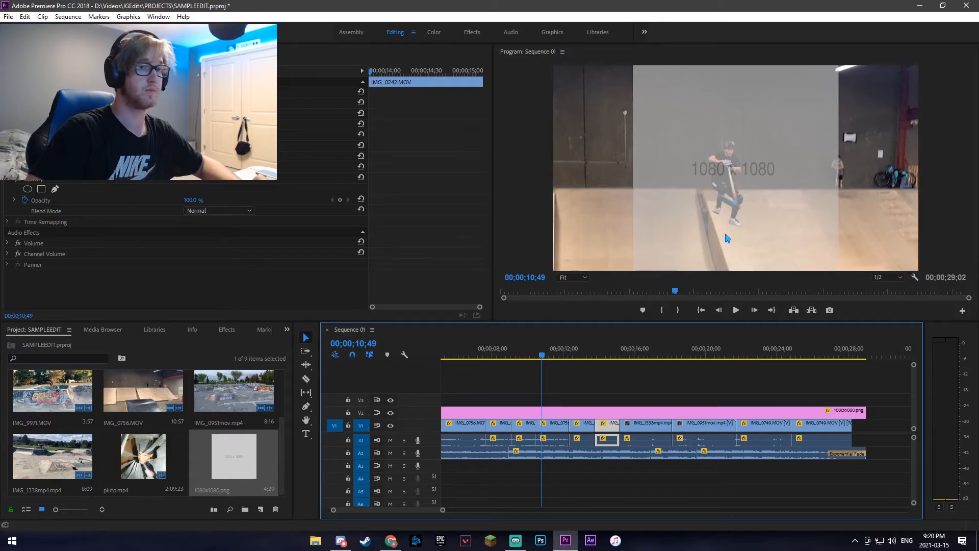
click(542, 355)
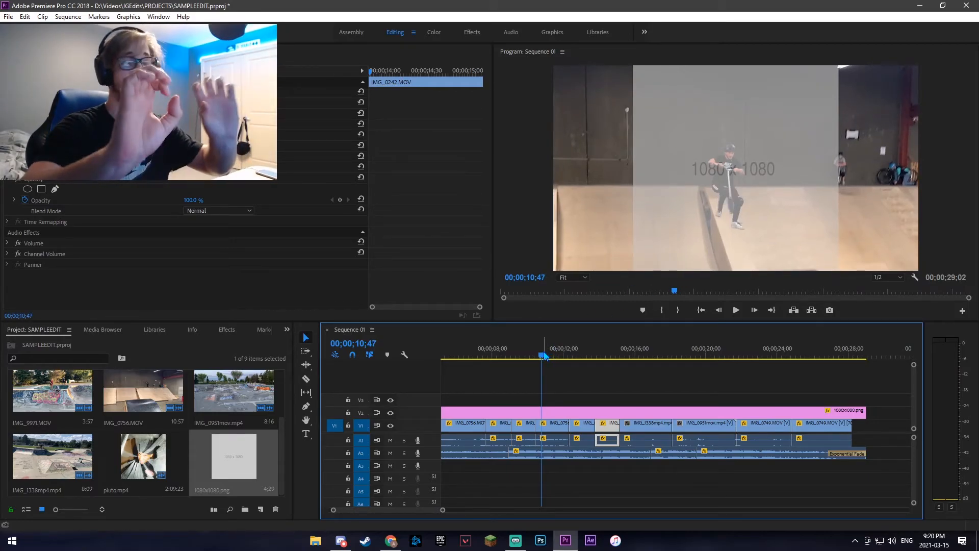
drag(544, 356, 766, 353)
Cut the 1080x1080.png overlay clip from track V2 and return the playhead to the start of the sequence
click(752, 412)
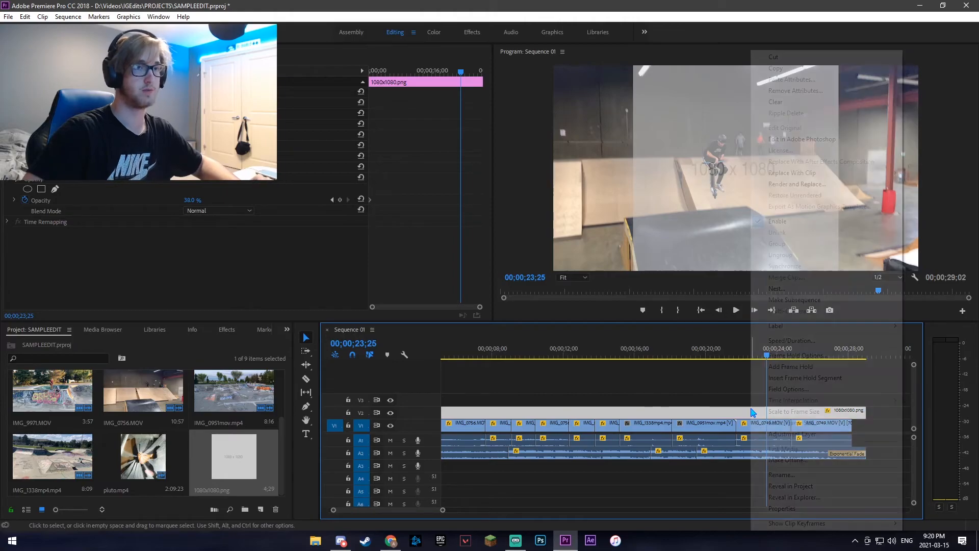
right_click(753, 413)
click(776, 57)
scroll(601, 343, up, 3)
drag(601, 344, 443, 352)
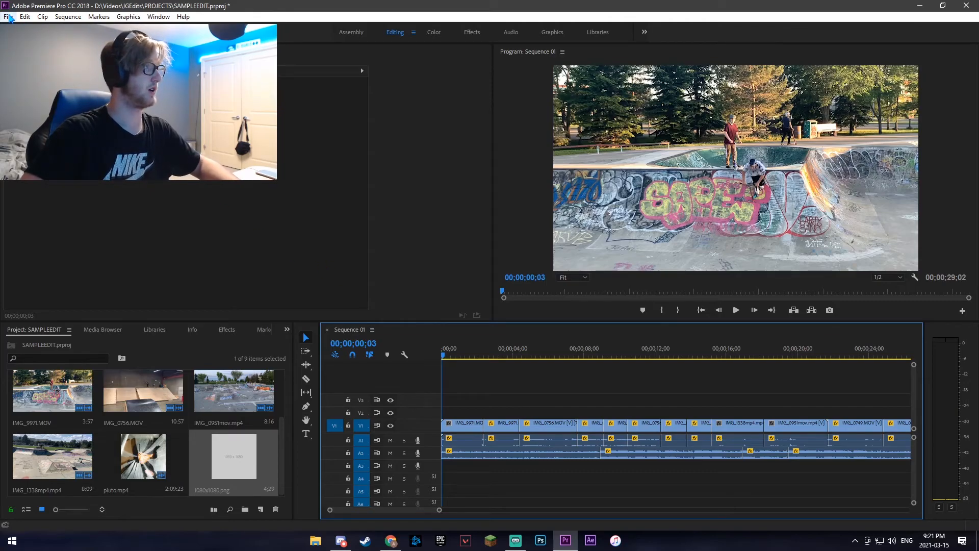
Open the media export settings for the sequence and choose the 1080P 60FPS preset
mouse_move(68, 324)
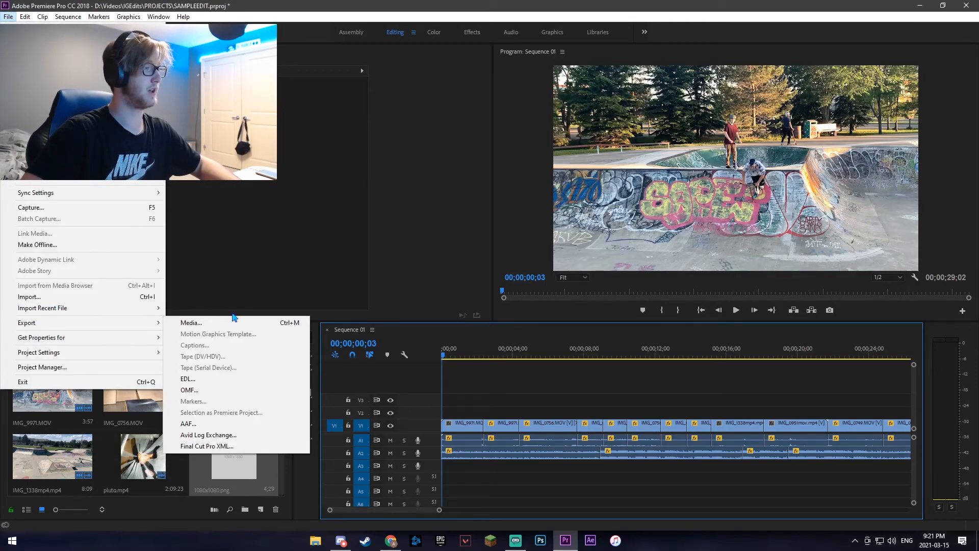
click(242, 323)
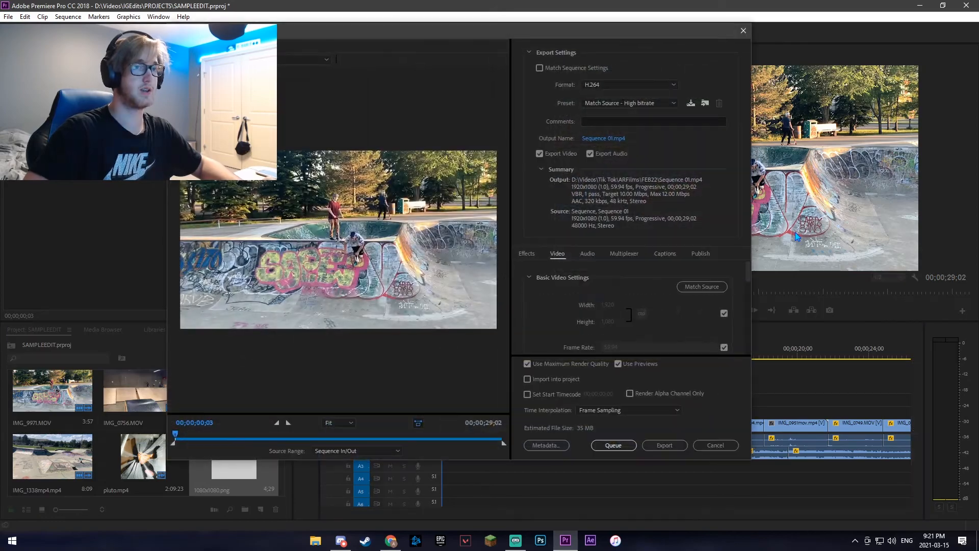
click(628, 104)
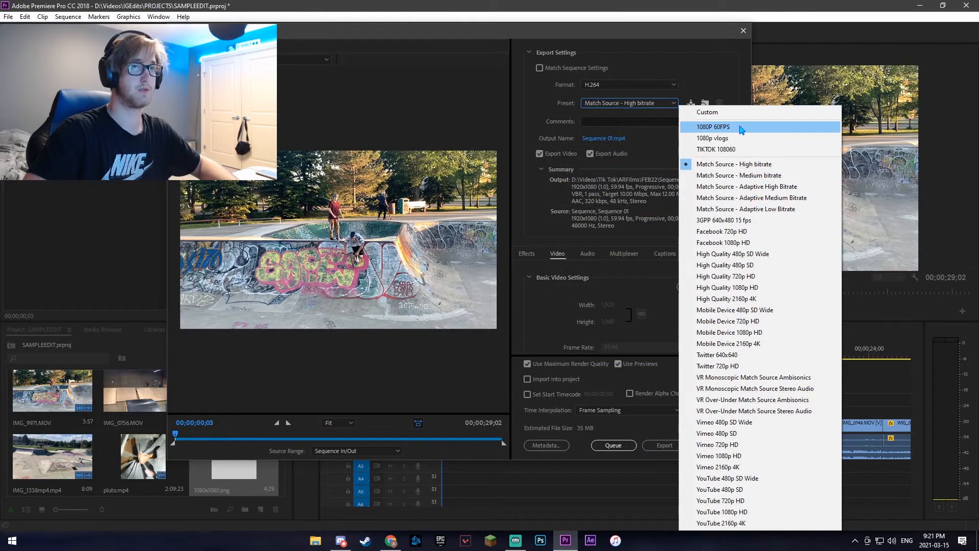
click(725, 126)
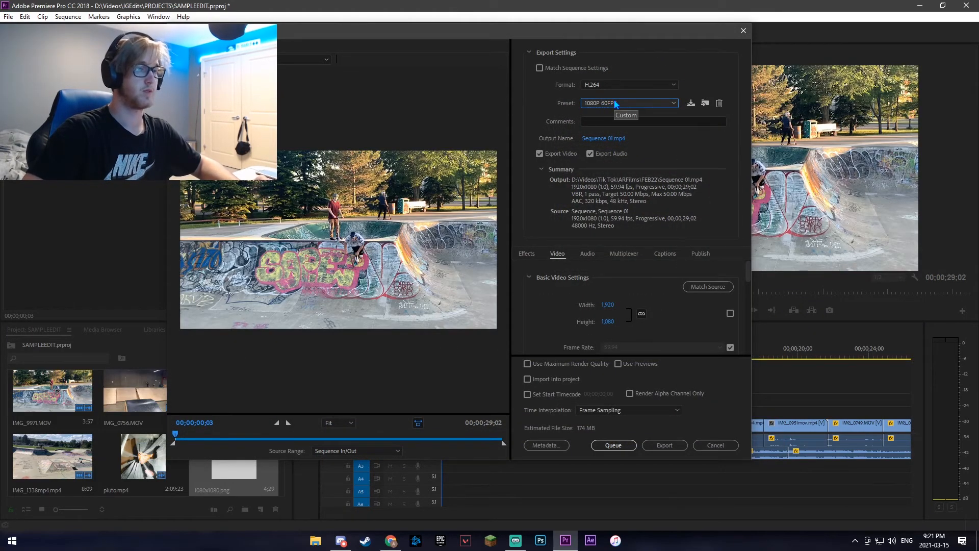